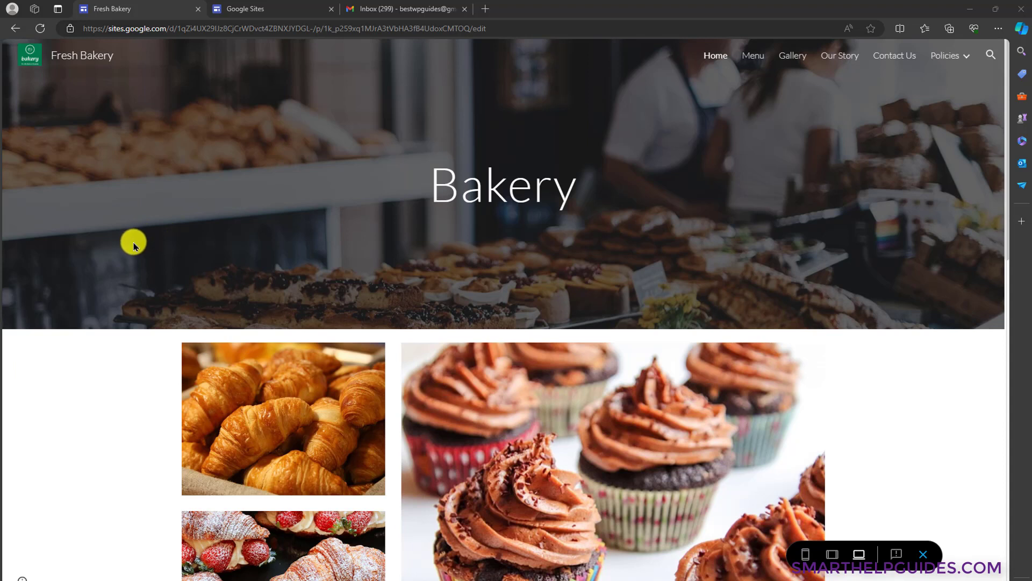
scroll(161, 249, "down", 2)
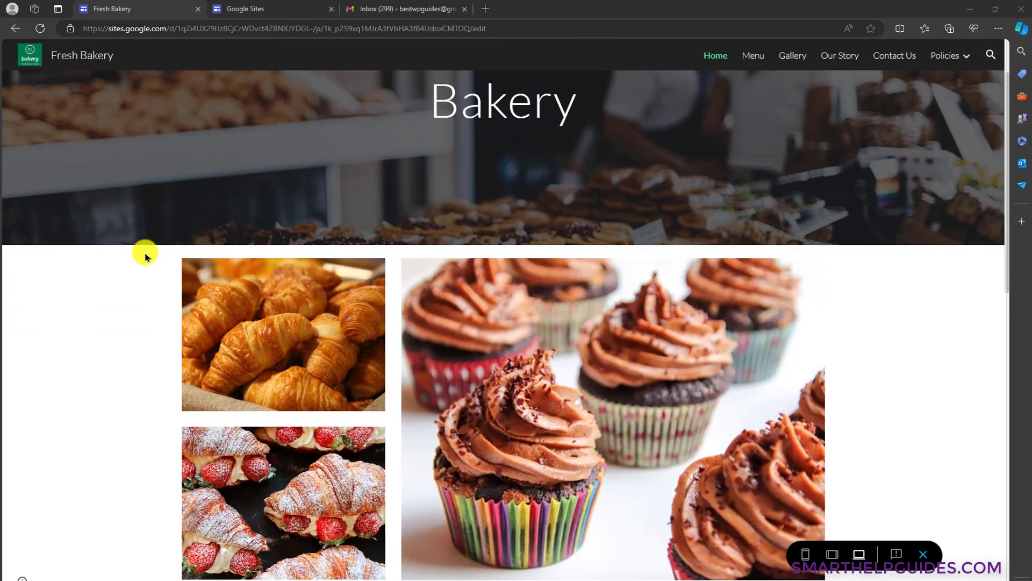
scroll(145, 256, "down", 6)
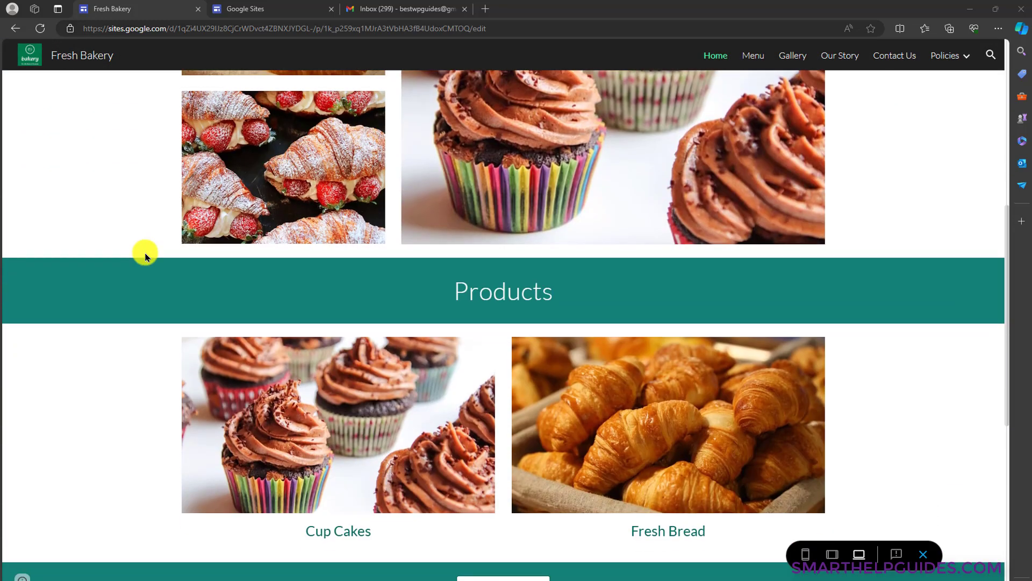
scroll(145, 257, "down", 6)
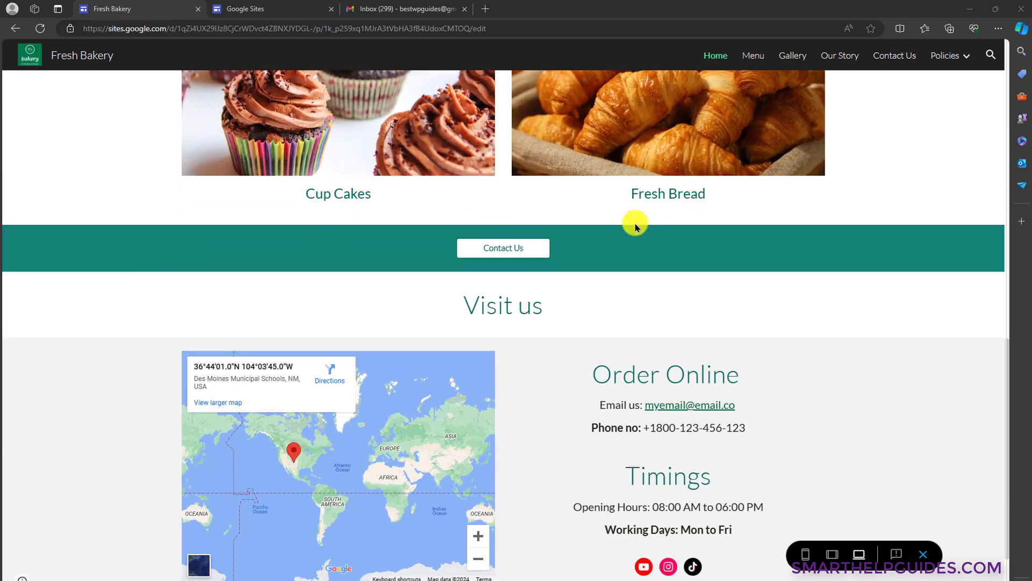
scroll(701, 299, "down", 2)
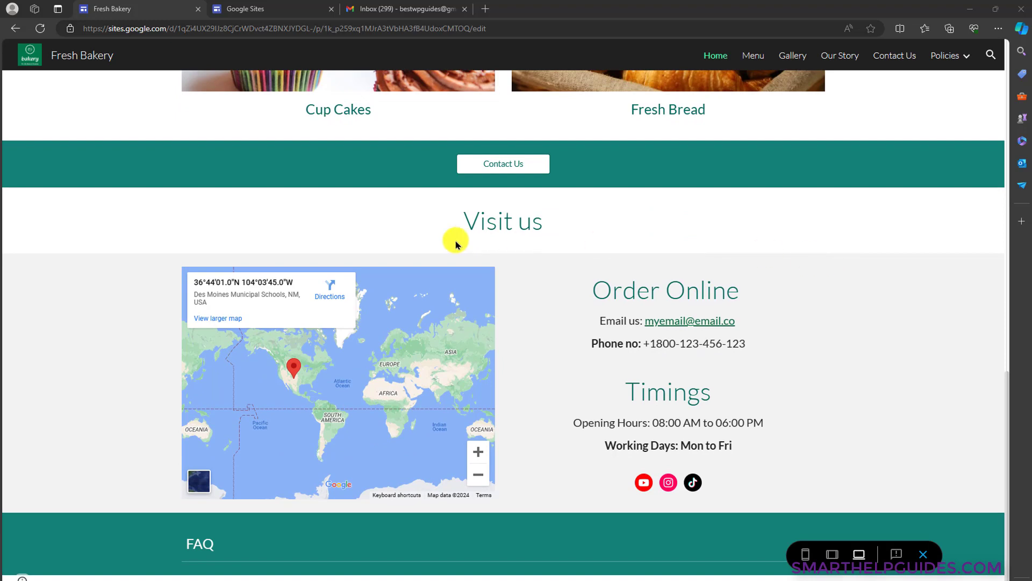
scroll(728, 355, "down", 1)
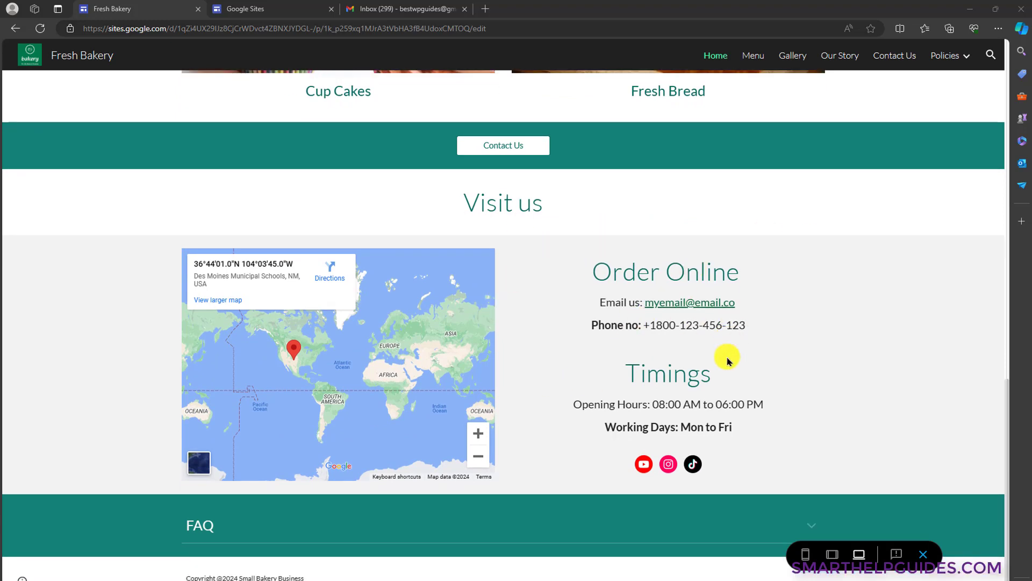
left_click(389, 530)
scroll(58, 450, "down", 3)
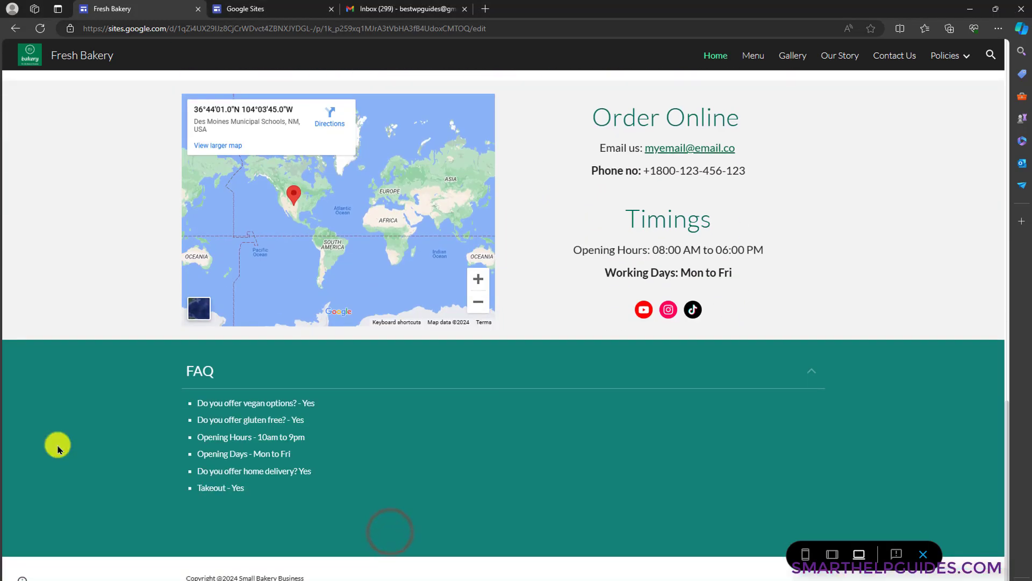
left_click(556, 374)
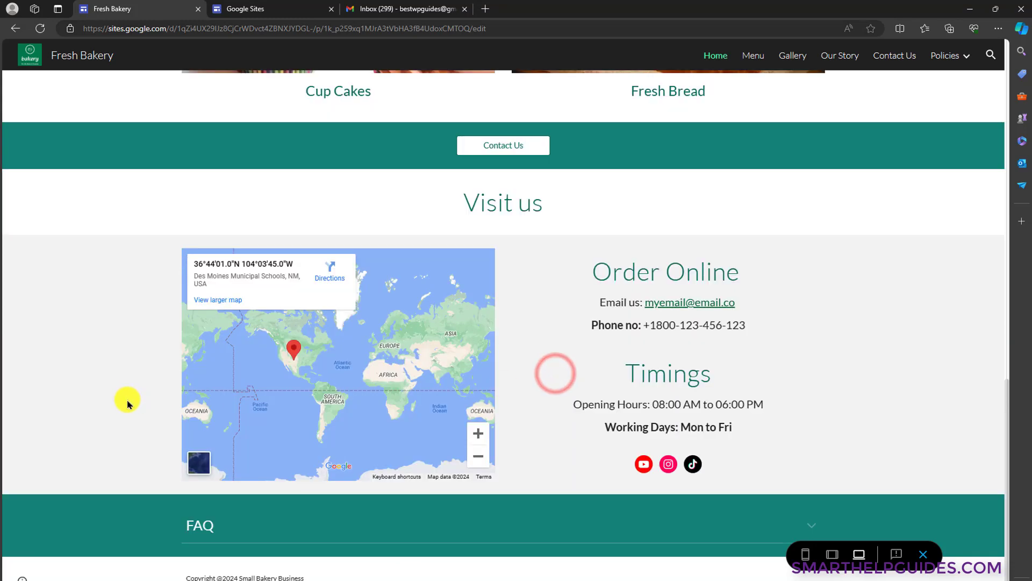
scroll(132, 398, "up", 5)
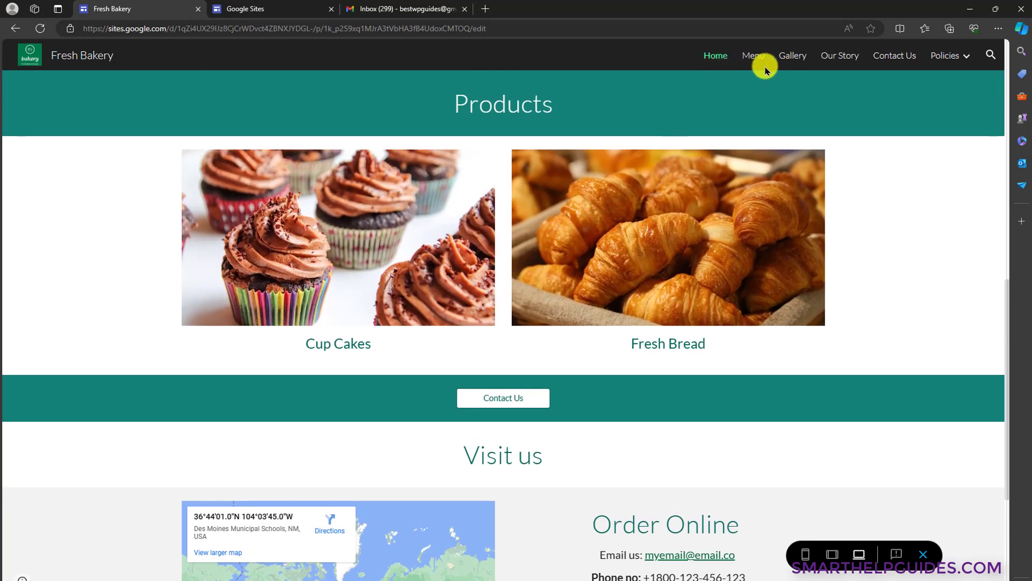
- Browse the Fresh Bakery Menu and Gallery pages, scrolling through each
left_click(746, 55)
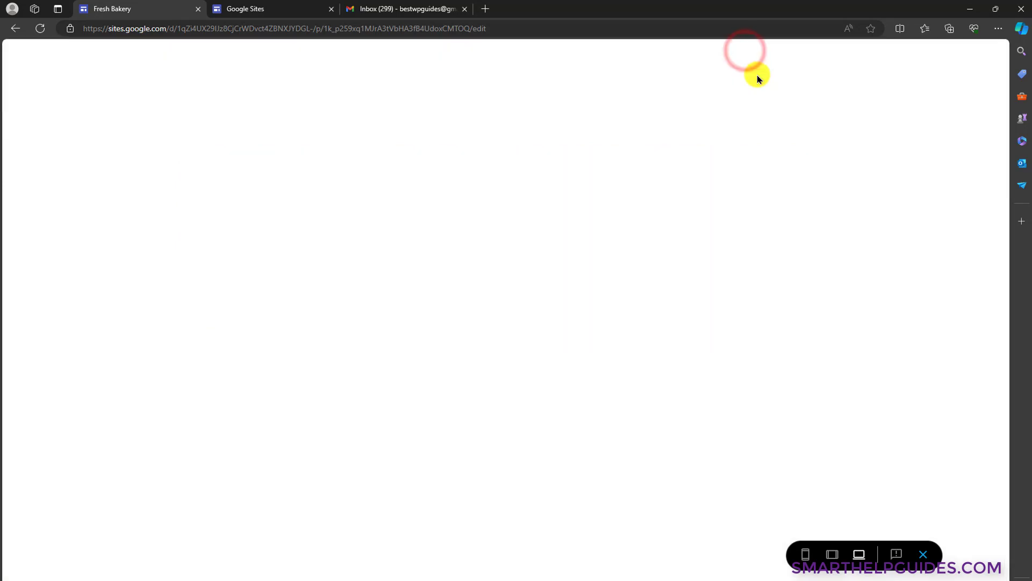
scroll(813, 237, "down", 3)
scroll(813, 244, "down", 3)
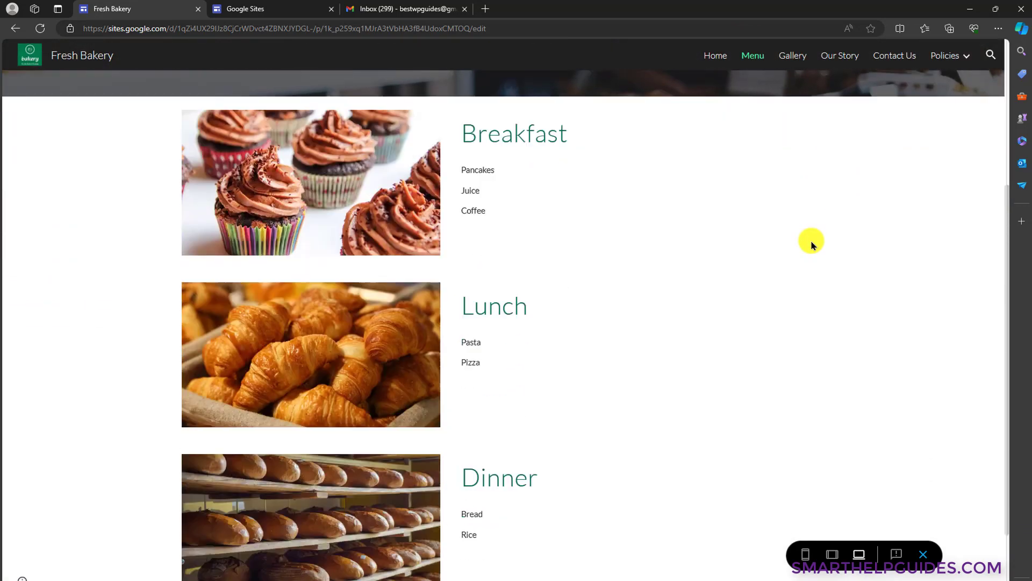
scroll(811, 250, "up", 3)
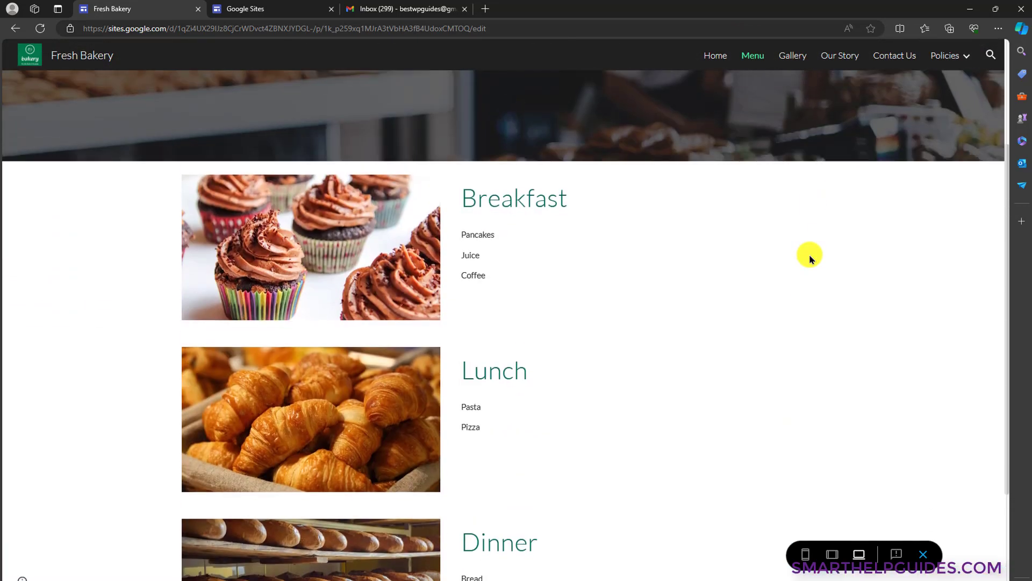
left_click(805, 58)
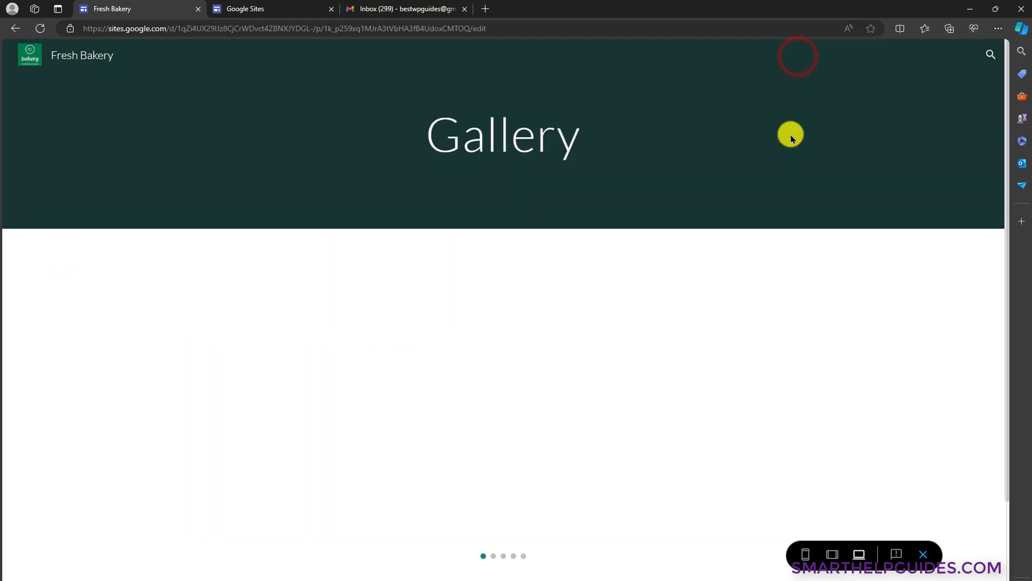
scroll(877, 233, "down", 5)
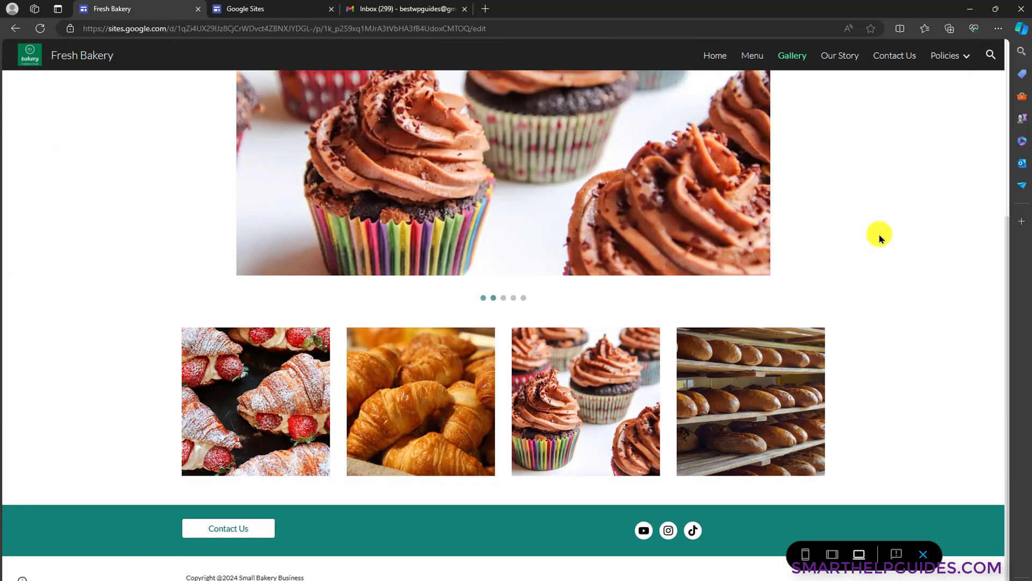
scroll(880, 235, "up", 5)
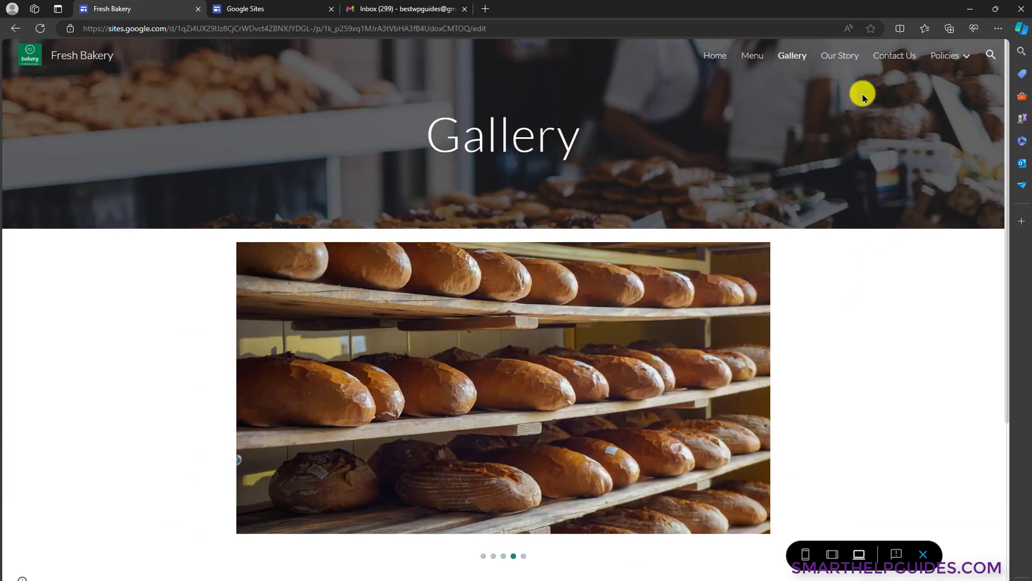
- Scroll through the Our Story page, then go to the Contact Us page
left_click(837, 55)
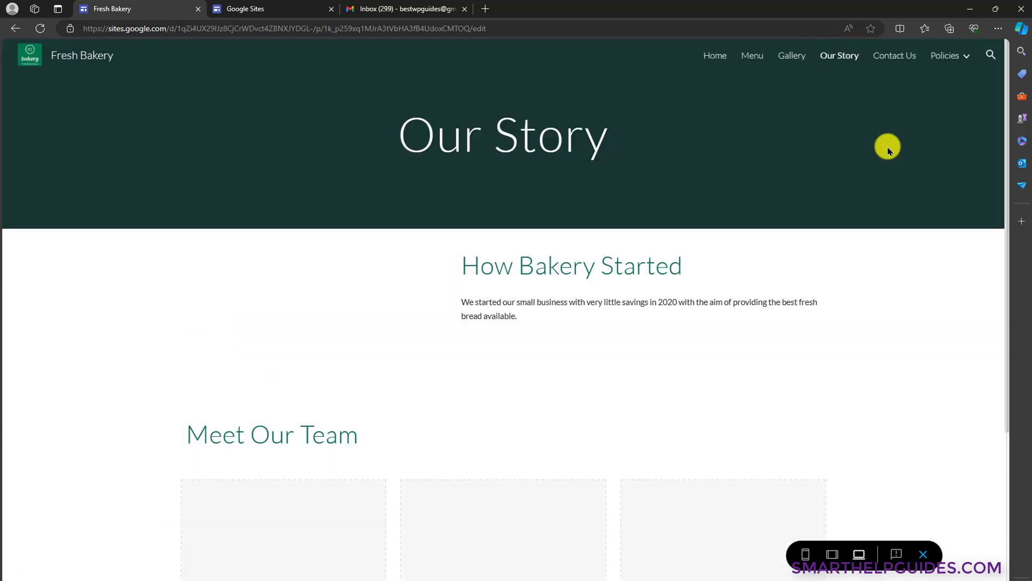
scroll(866, 263, "down", 3)
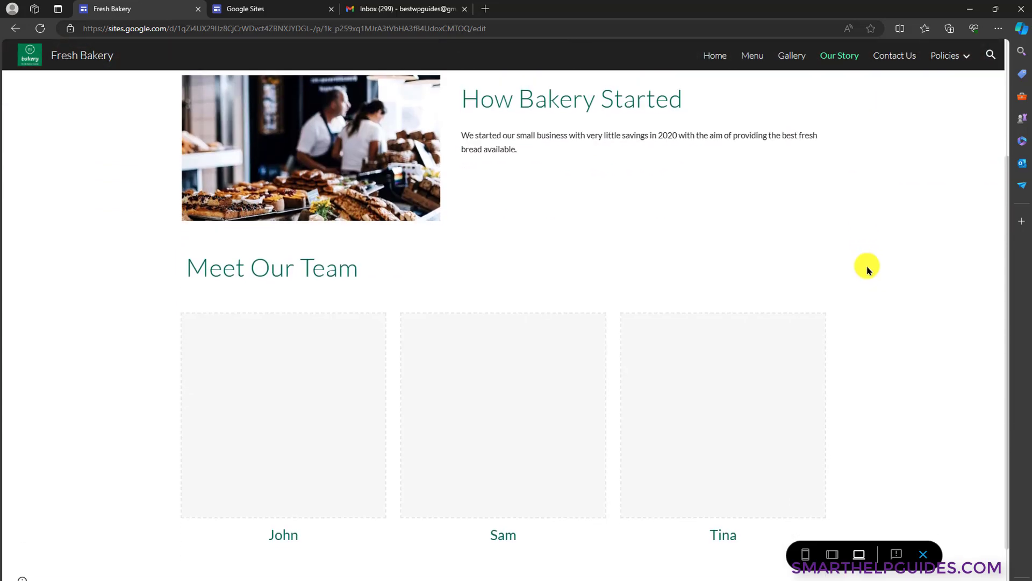
scroll(869, 259, "up", 3)
scroll(869, 261, "down", 3)
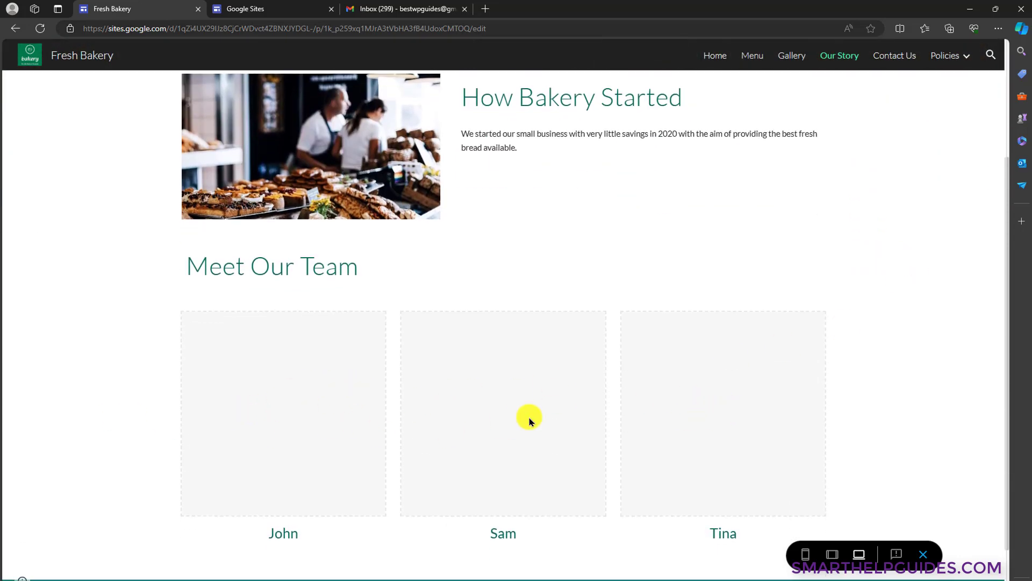
left_click(892, 56)
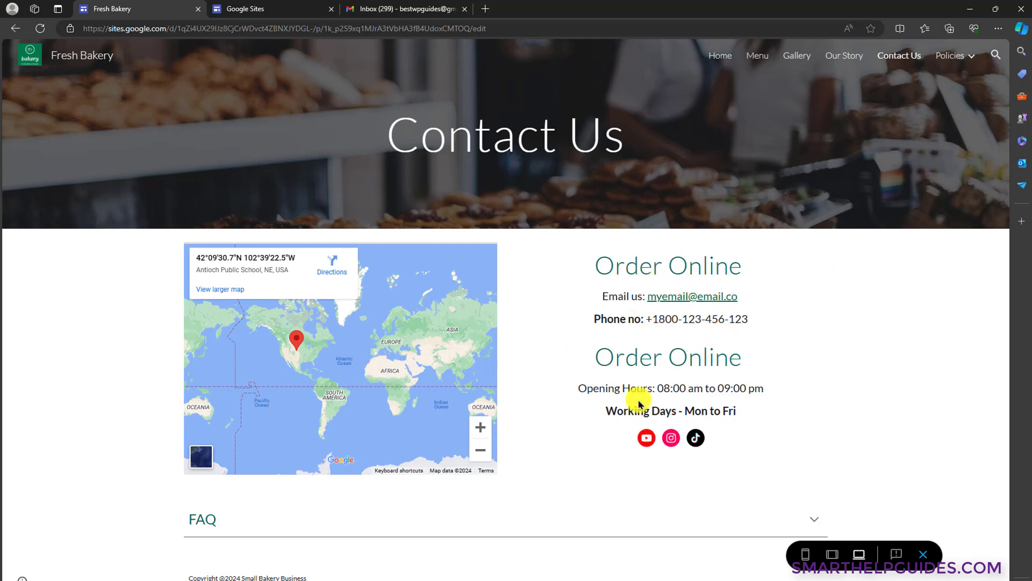
- Expand the Contact Us FAQ, then view the Terms and Refund Policy pages under Policies
left_click(494, 530)
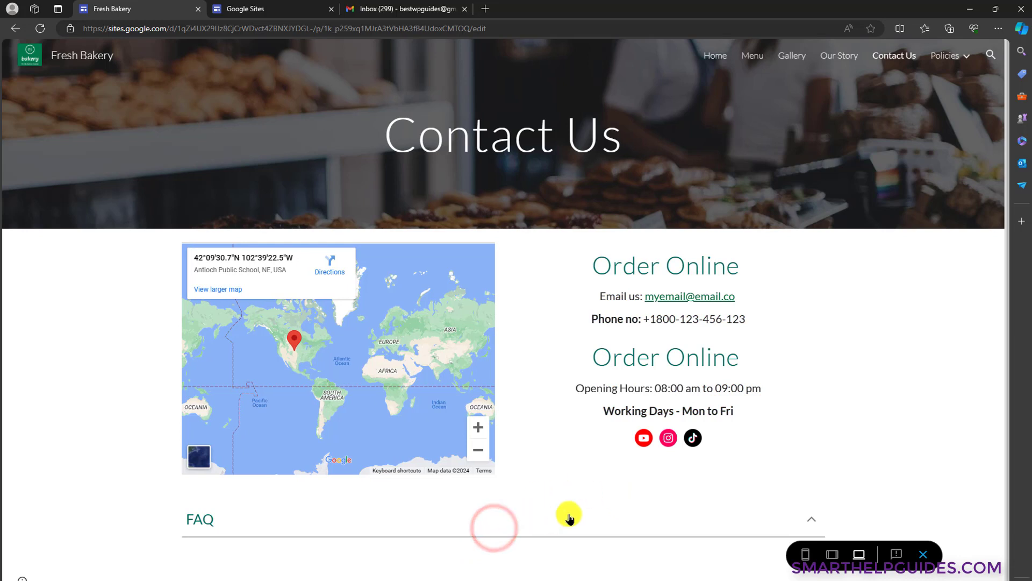
mouse_move(943, 61)
left_click(900, 84)
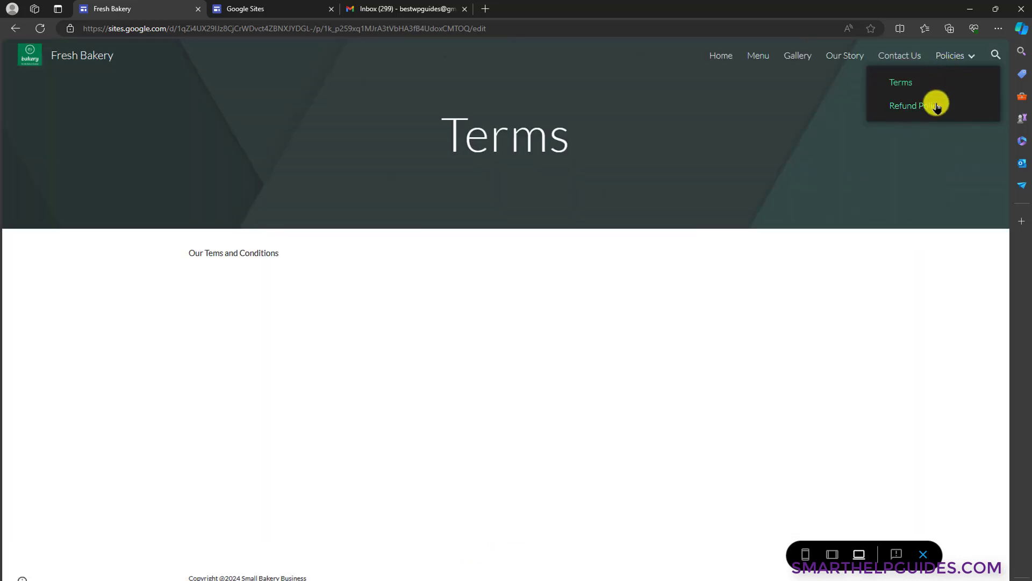
left_click(935, 103)
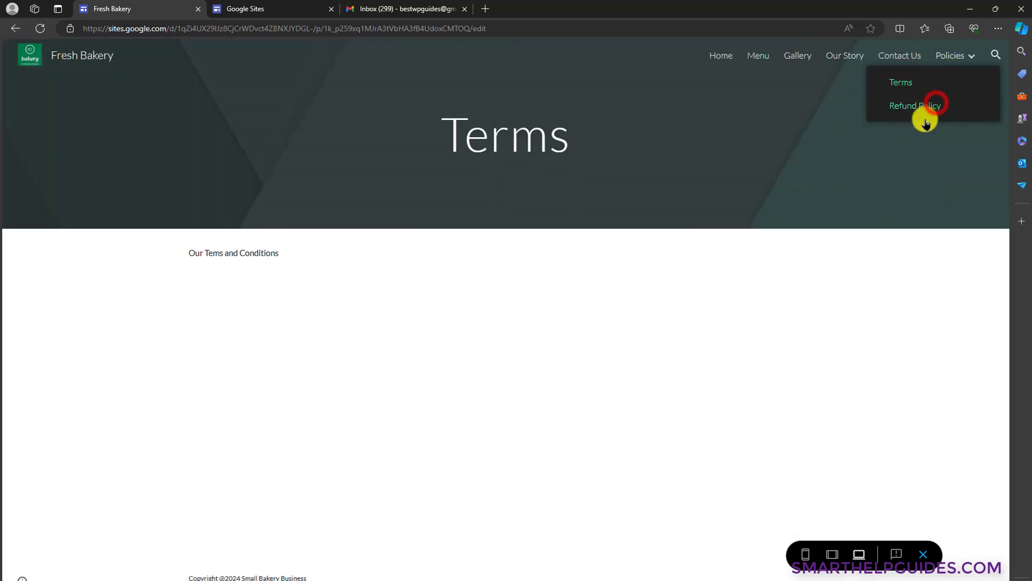
- Return to the Bakery Home page and scroll through it
left_click(721, 55)
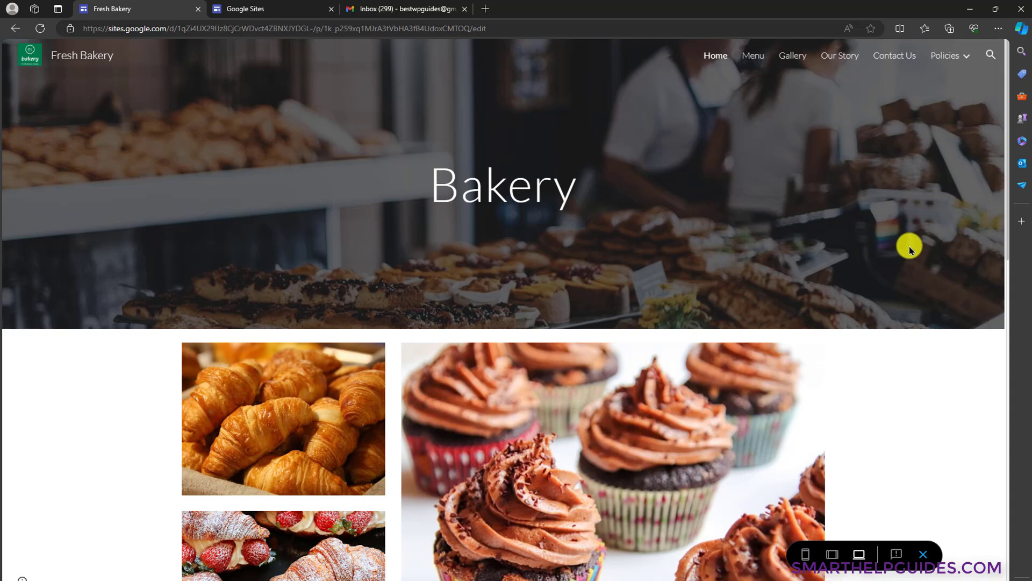
scroll(910, 248, "down", 15)
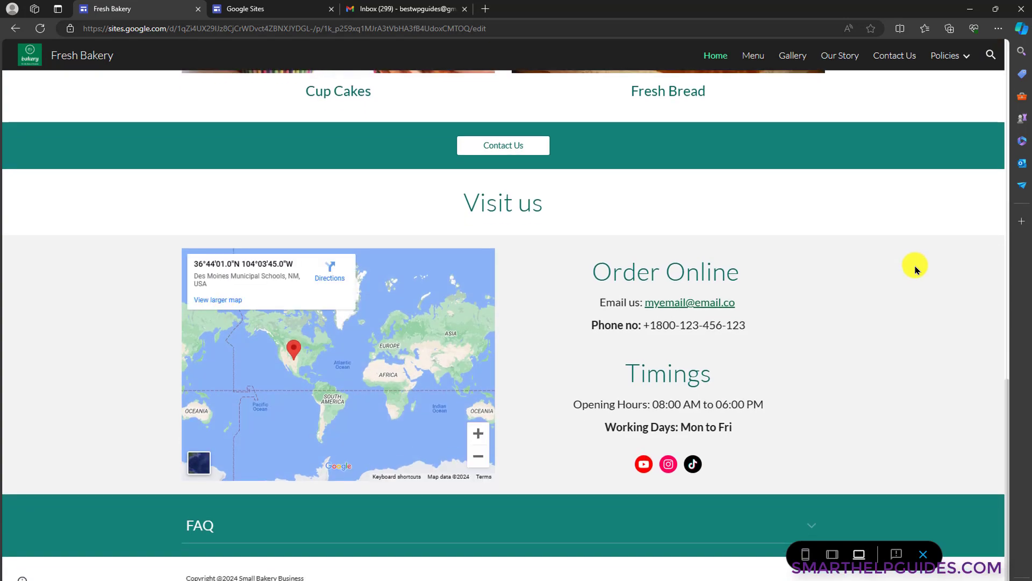
scroll(917, 269, "up", 15)
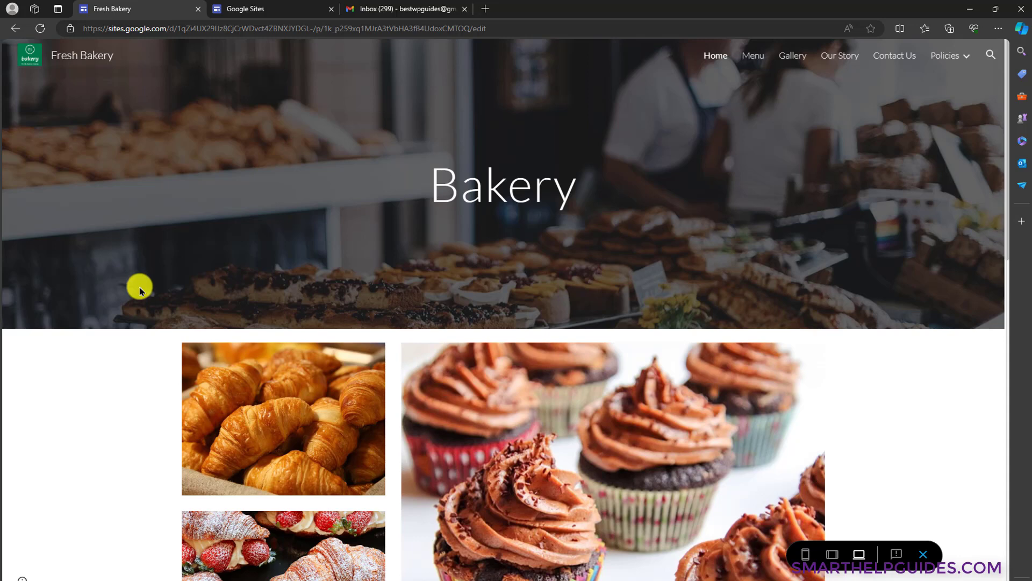
- From the Google Sites start page, browse the full Template gallery's templates
left_click(253, 13)
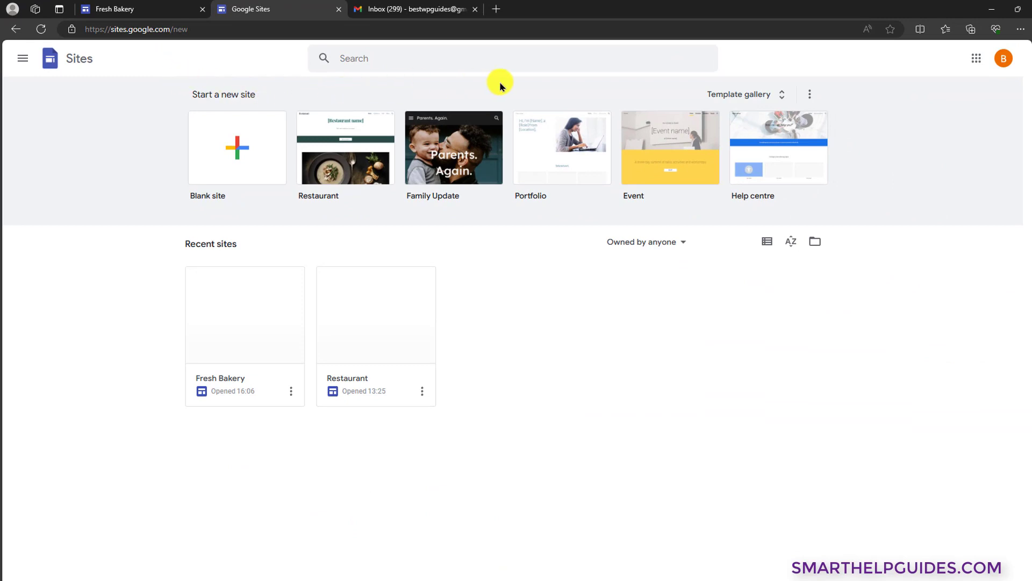
left_click(746, 95)
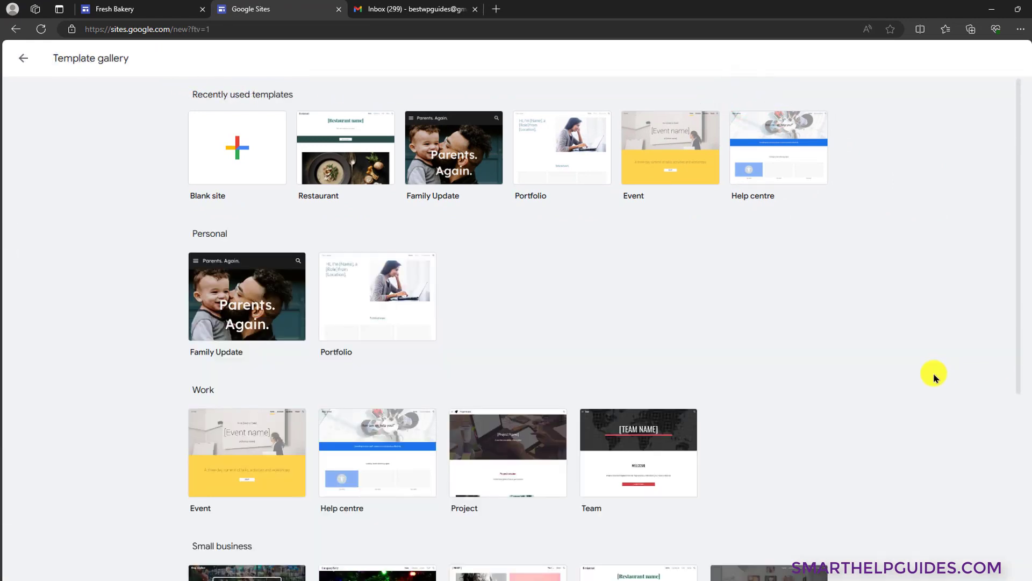
scroll(884, 321, "down", 3)
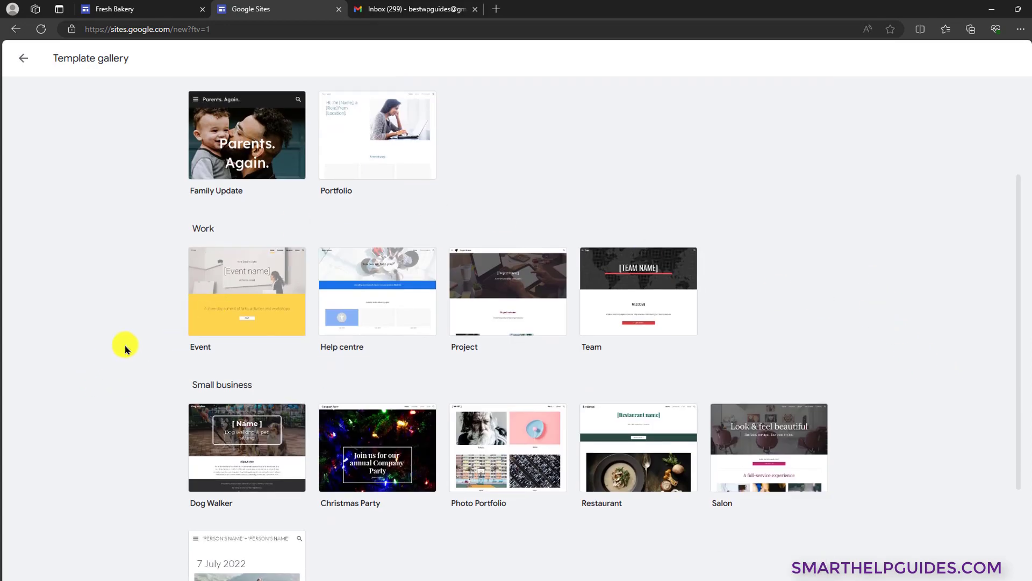
scroll(124, 345, "down", 4)
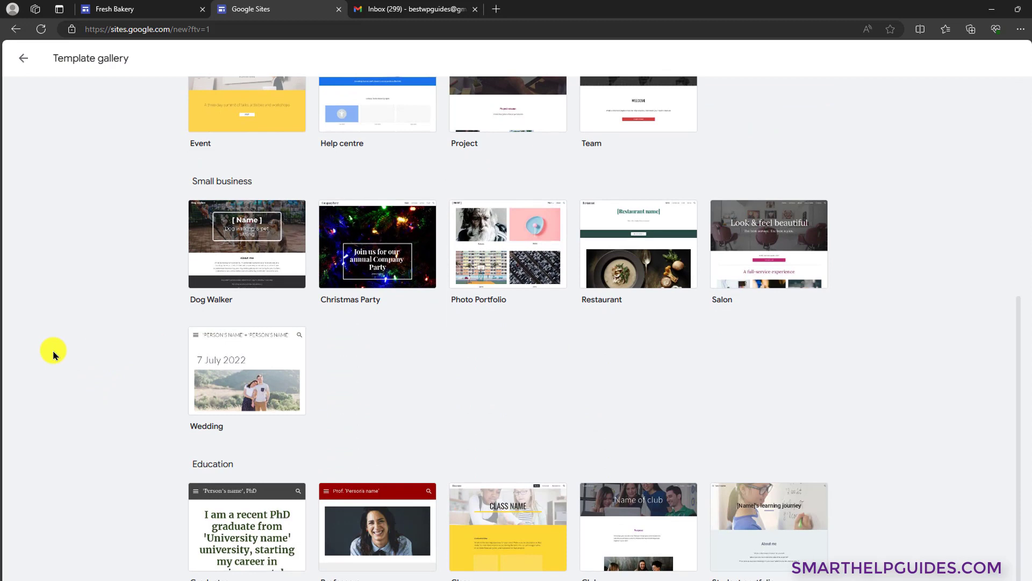
scroll(53, 355, "up", 7)
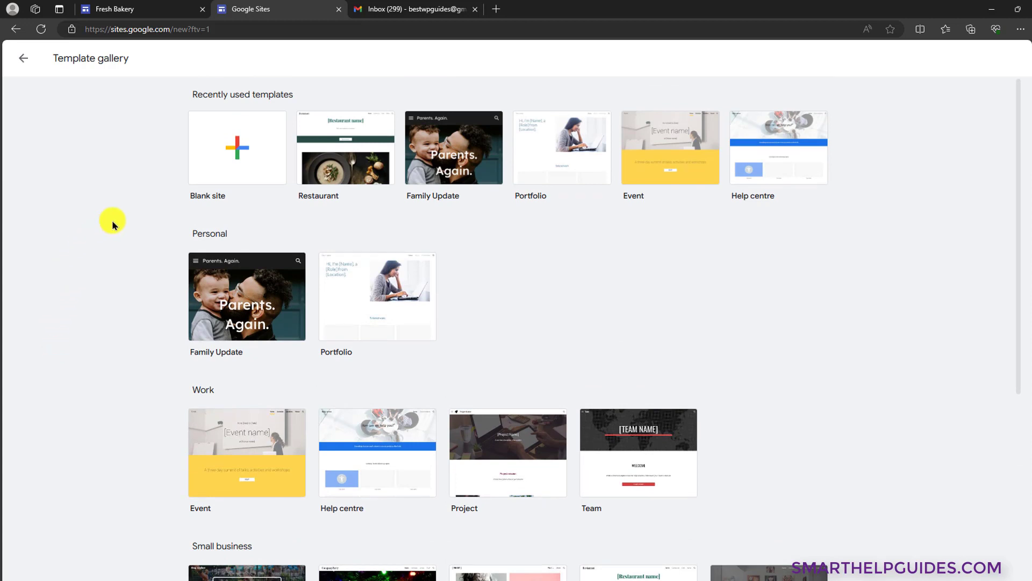
- Start a blank site, deselect its title box, and view the Pages list with Home selected
left_click(240, 156)
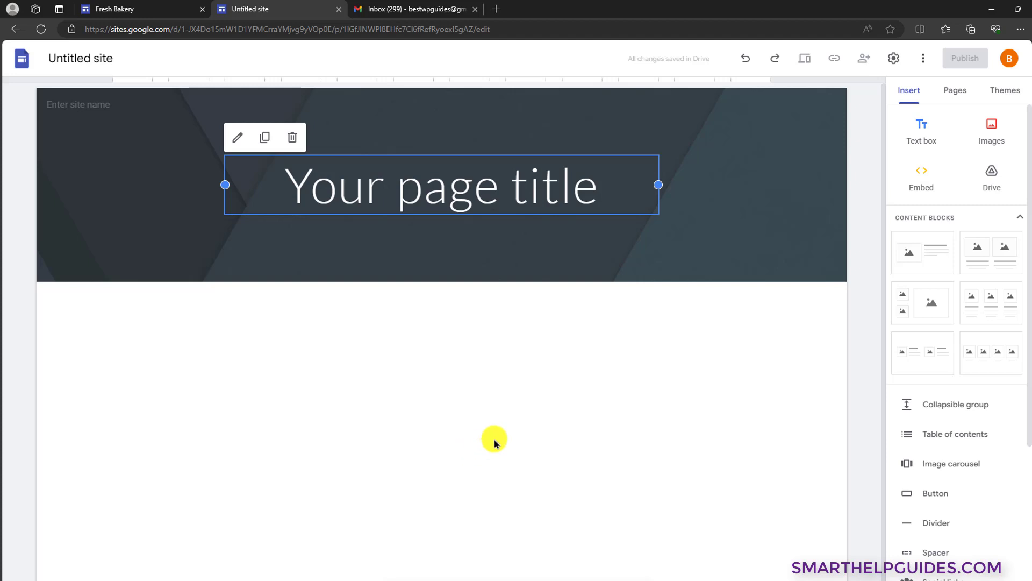
scroll(494, 437, "down", 1)
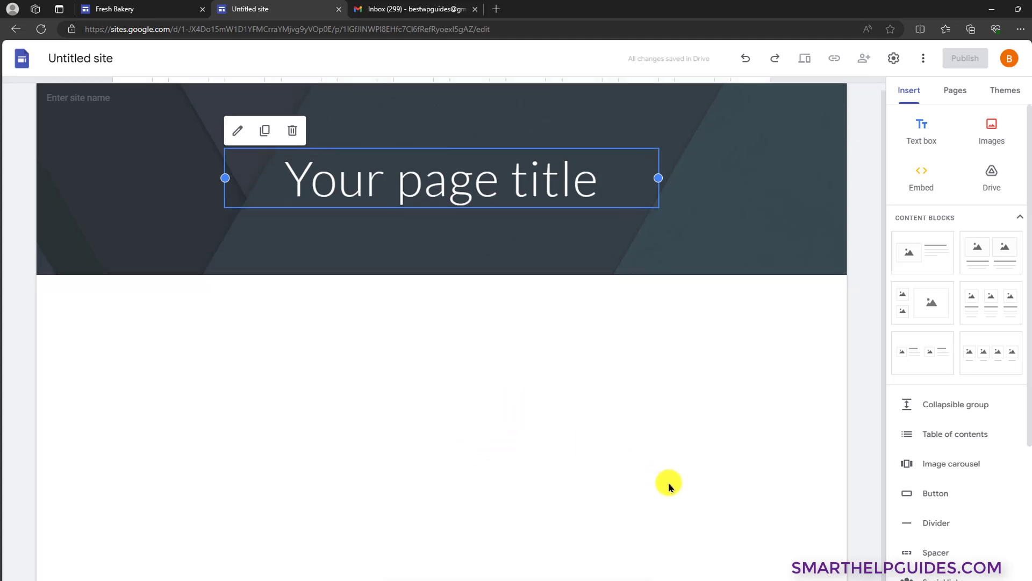
left_click(640, 578)
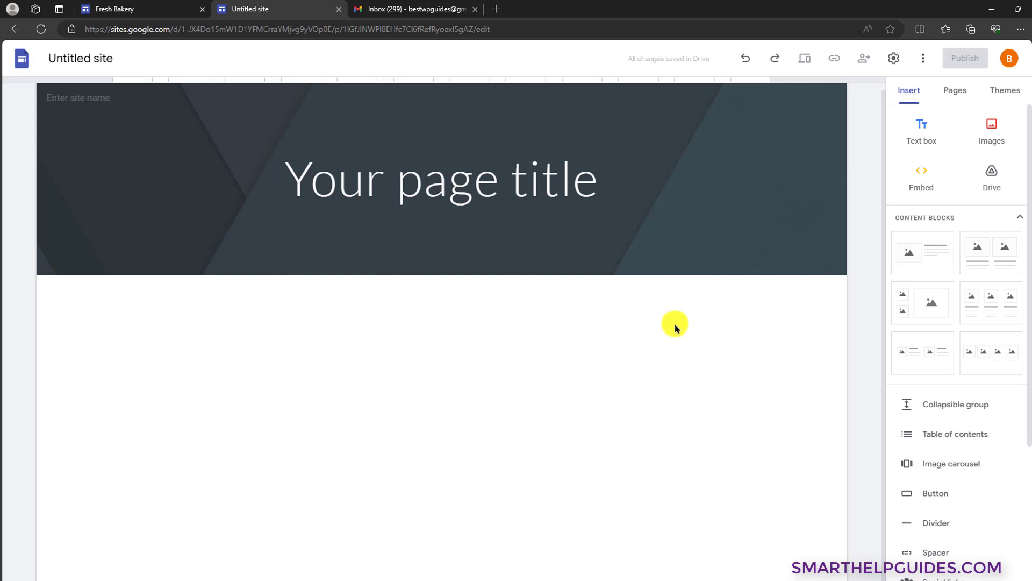
left_click(961, 90)
left_click(926, 144)
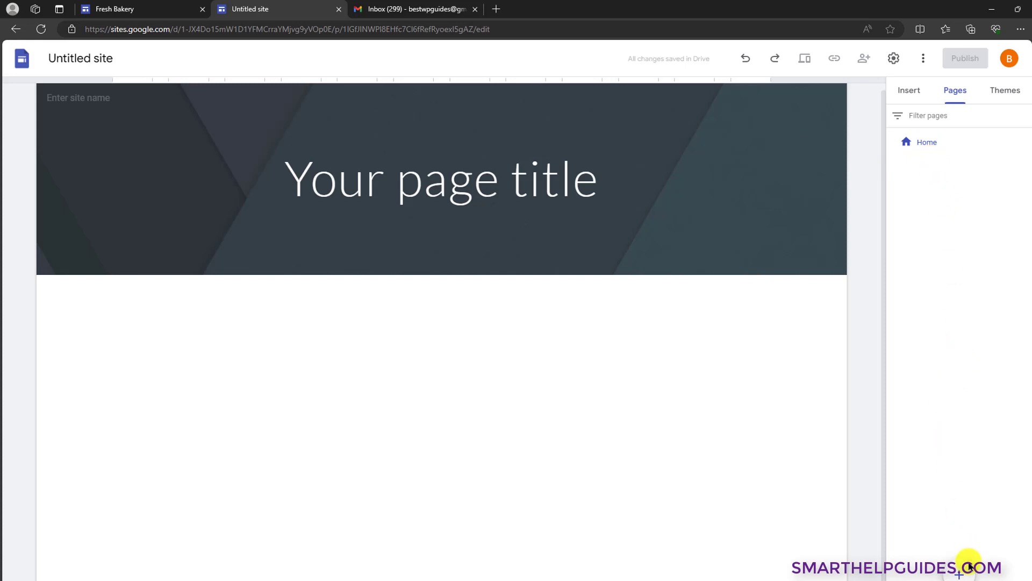
- Add new pages named Menu and Our Story
mouse_move(960, 574)
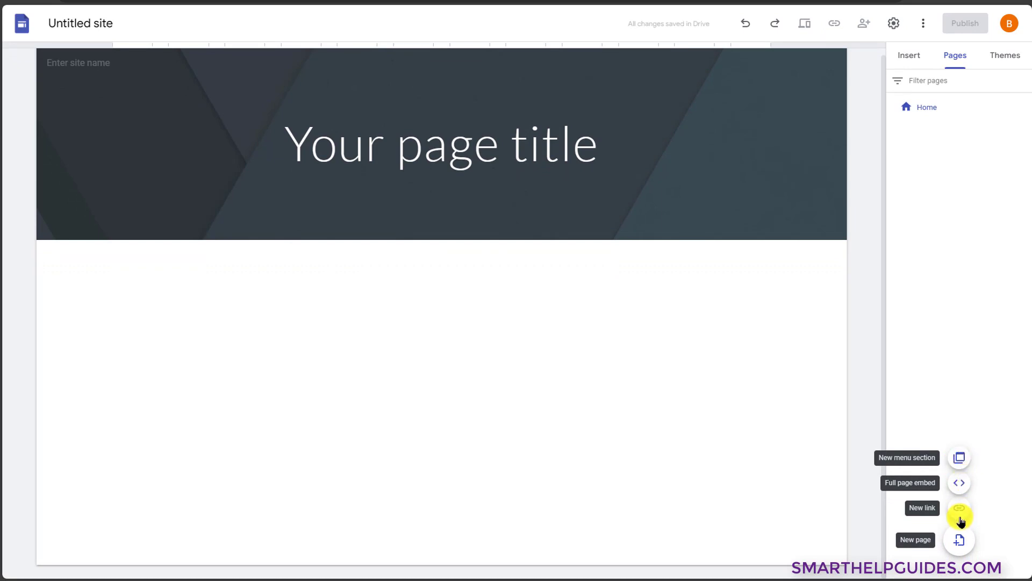
left_click(962, 539)
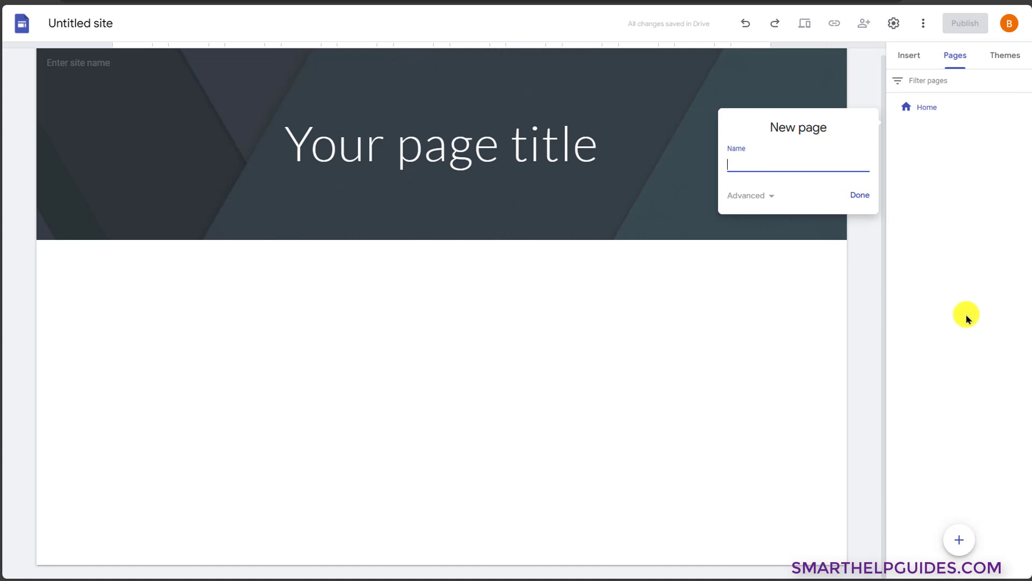
left_click(856, 196)
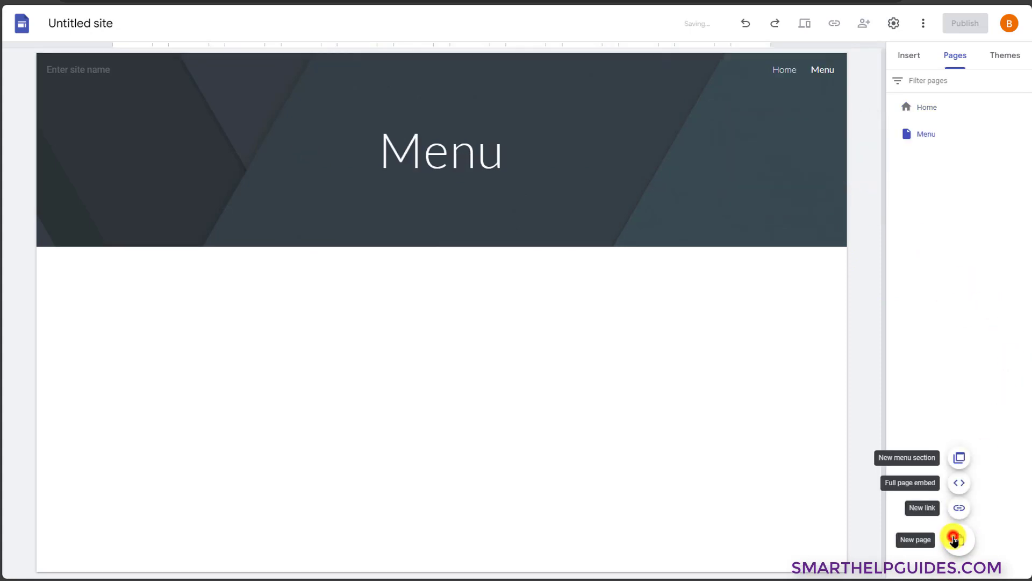
left_click(953, 540)
type("Our Story")
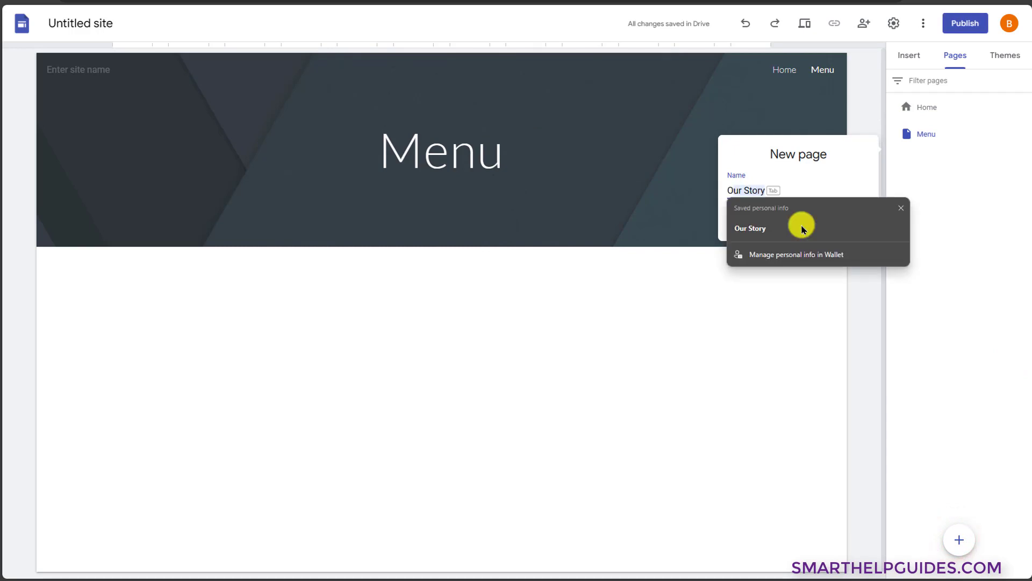
left_click(852, 219)
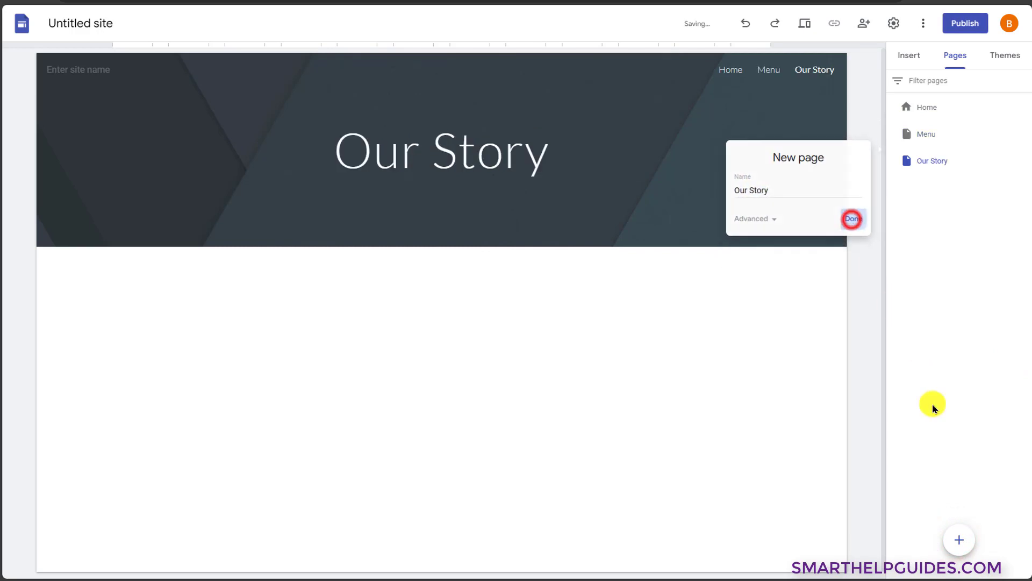
- Add Gallery and Contact Us pages, cancelling an extra unnamed page
left_click(955, 540)
type("Gallery")
left_click(859, 248)
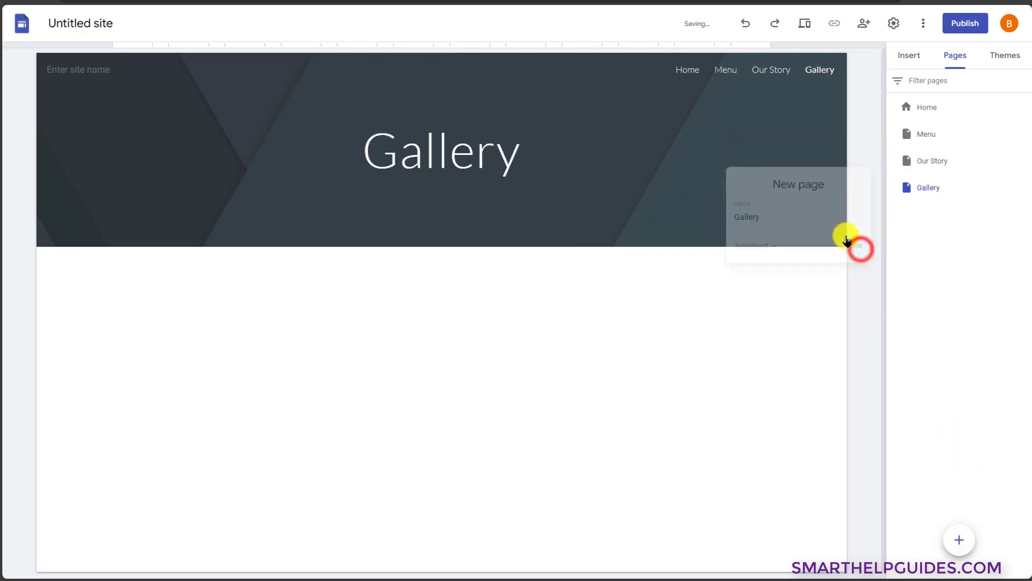
left_click(960, 540)
type("Contact Us")
left_click(853, 273)
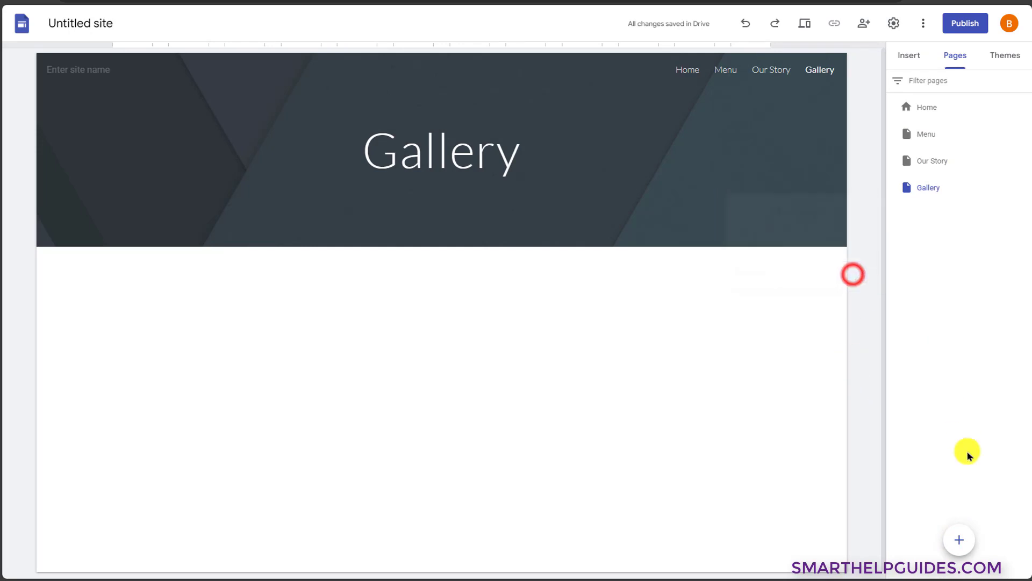
left_click(951, 538)
key("Escape")
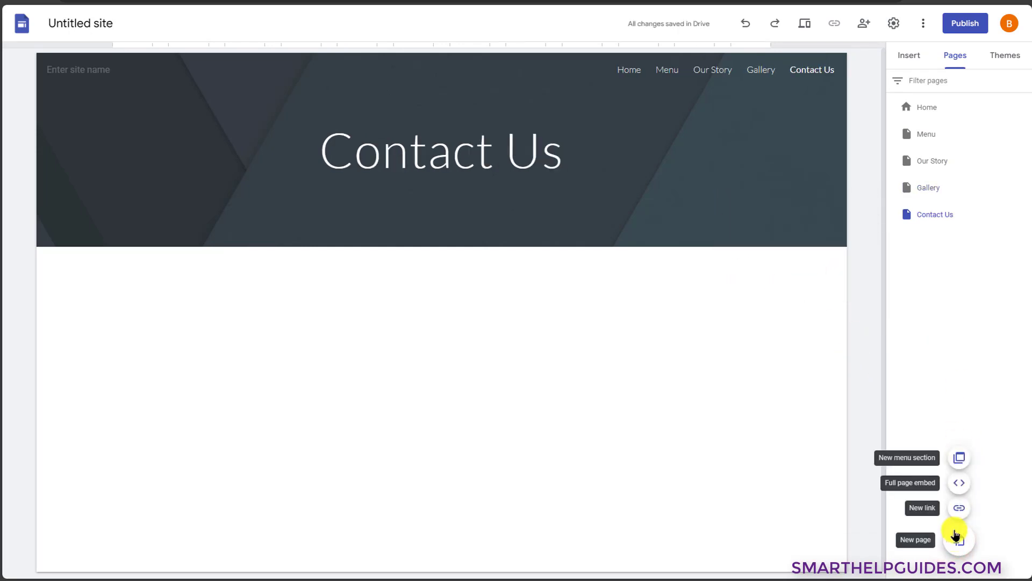
- Create a Policies menu section with a Terms subpage
left_click(961, 458)
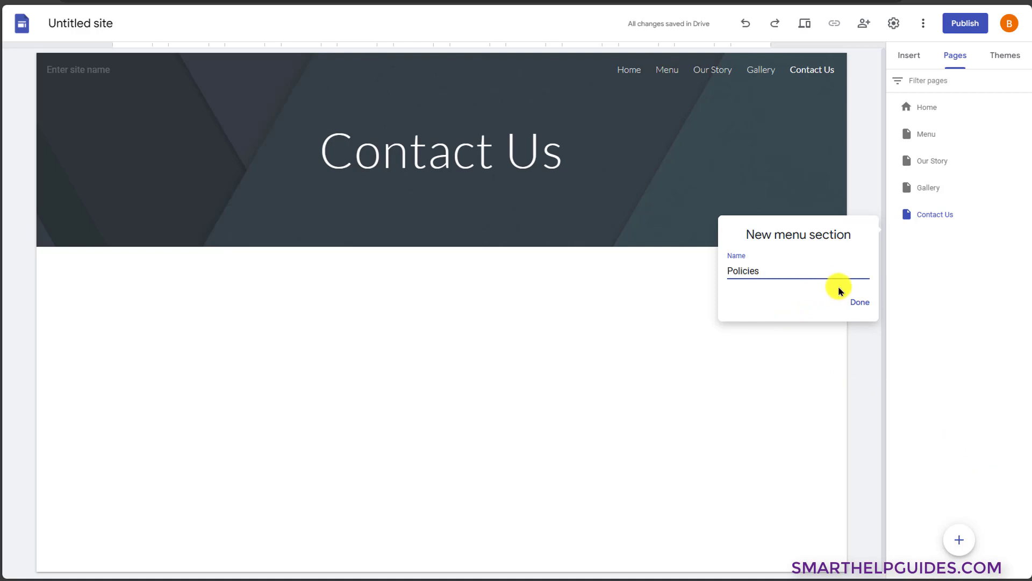
left_click(860, 302)
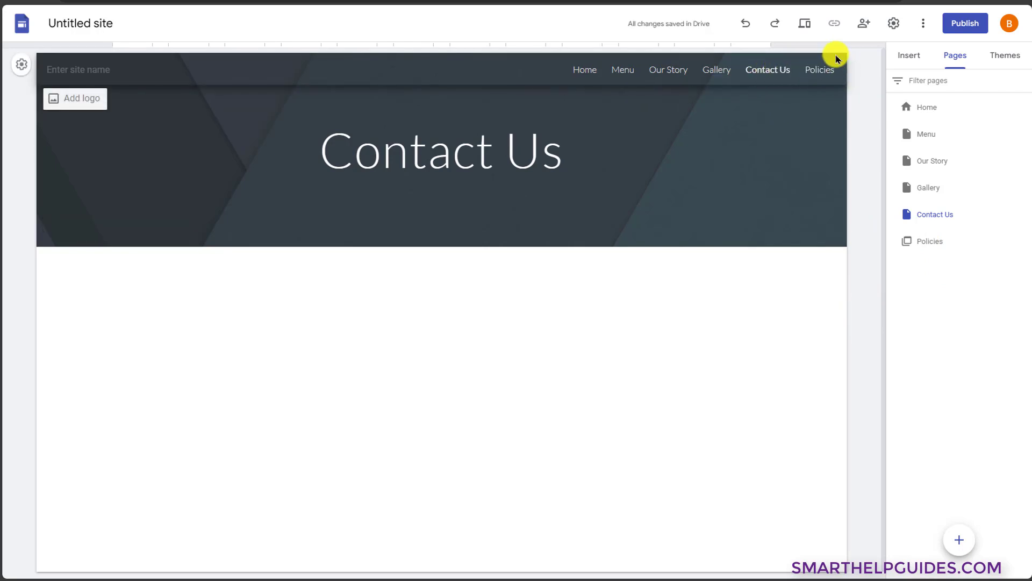
left_click(1025, 241)
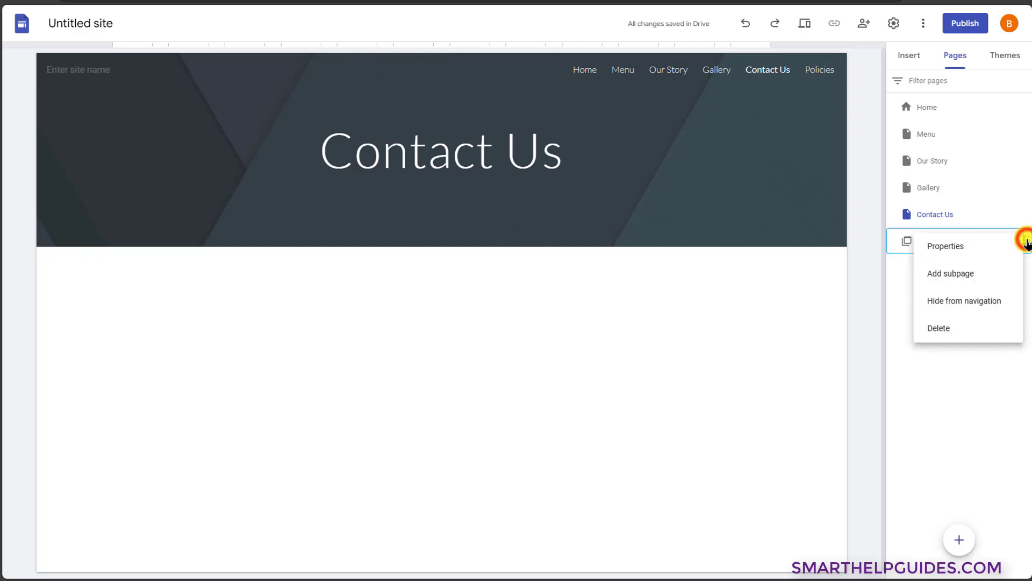
left_click(982, 268)
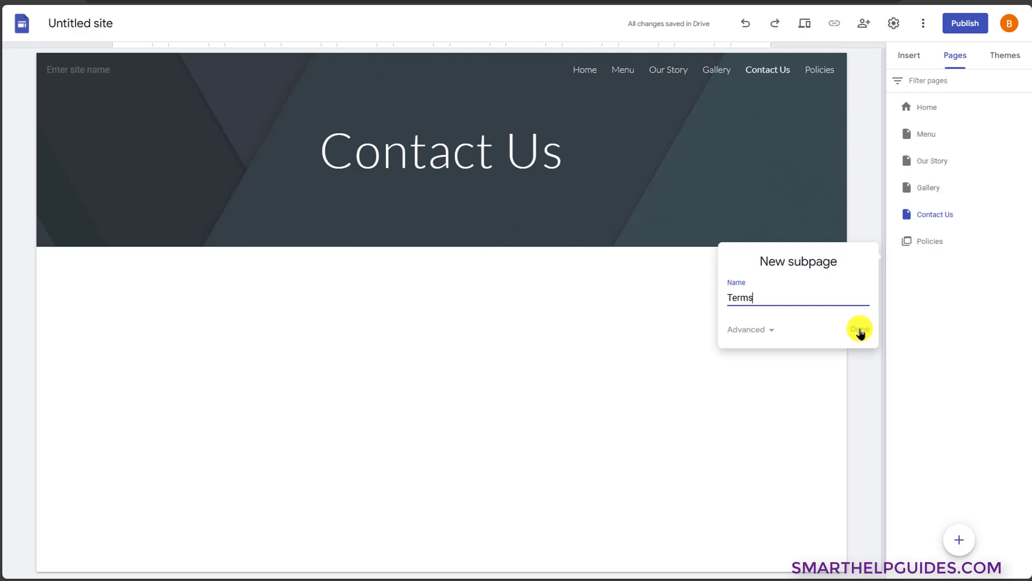
left_click(859, 329)
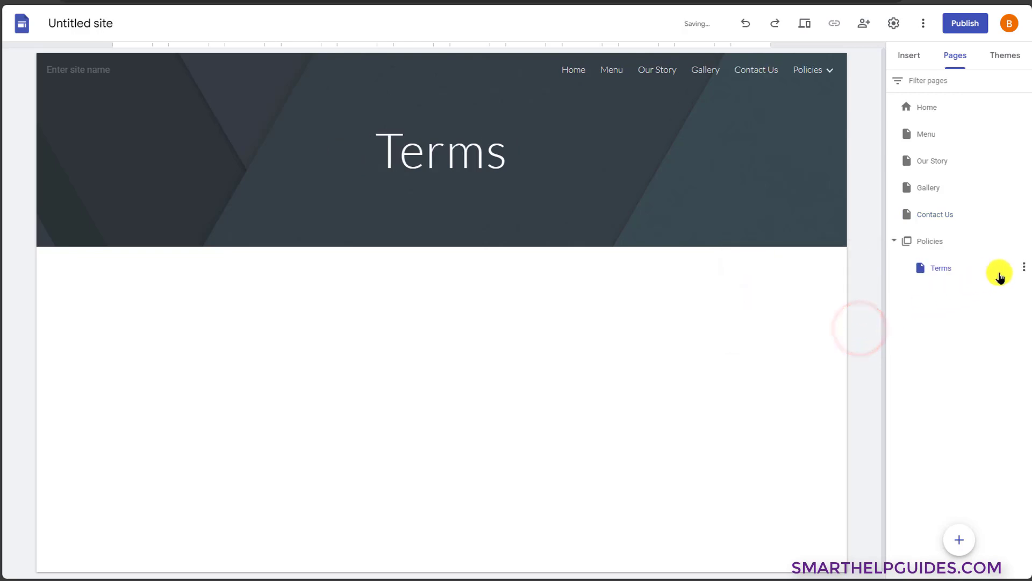
- Add a Refund Policy subpage under Policies
left_click(947, 240)
left_click(1024, 240)
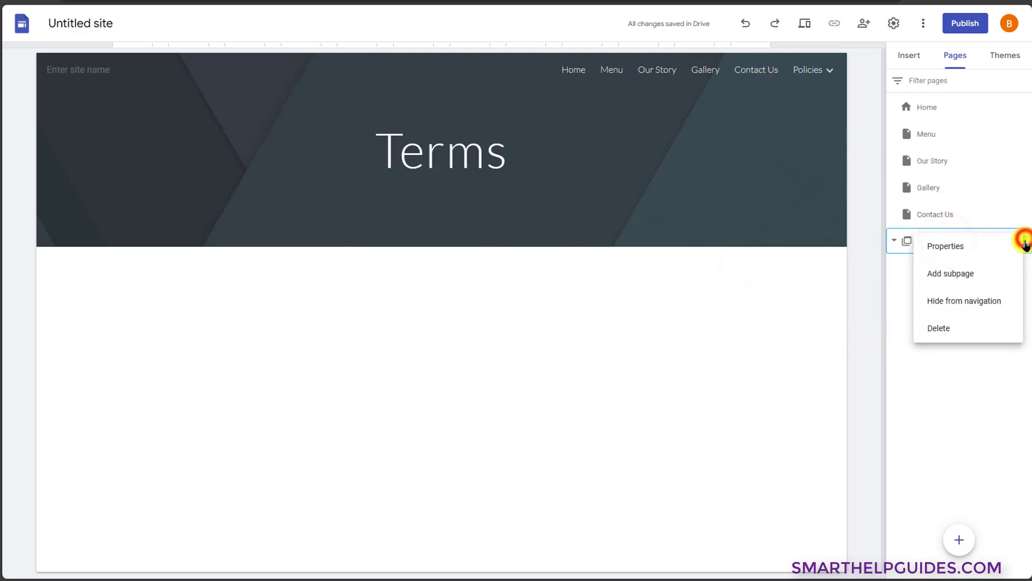
left_click(968, 273)
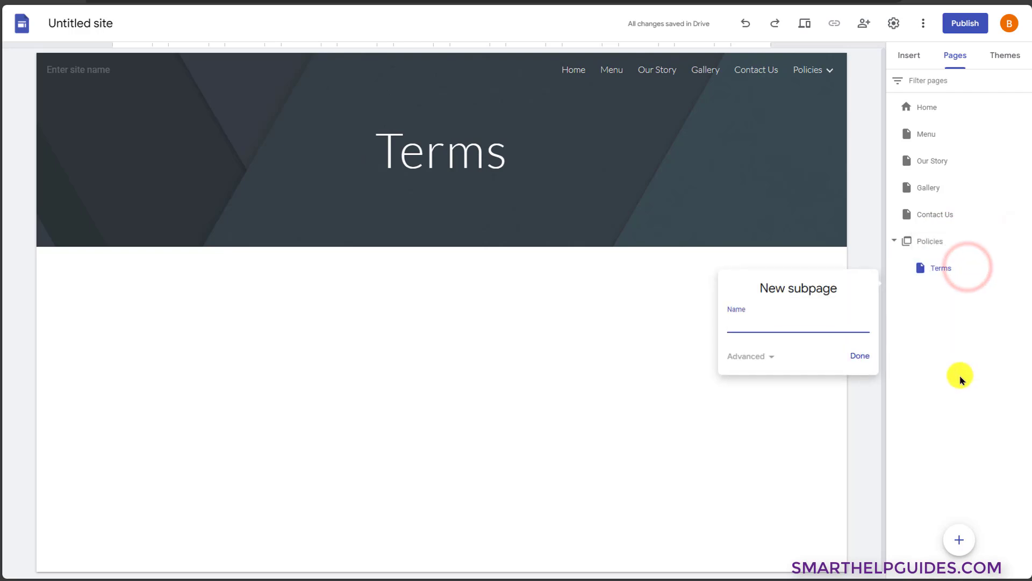
type("Refund")
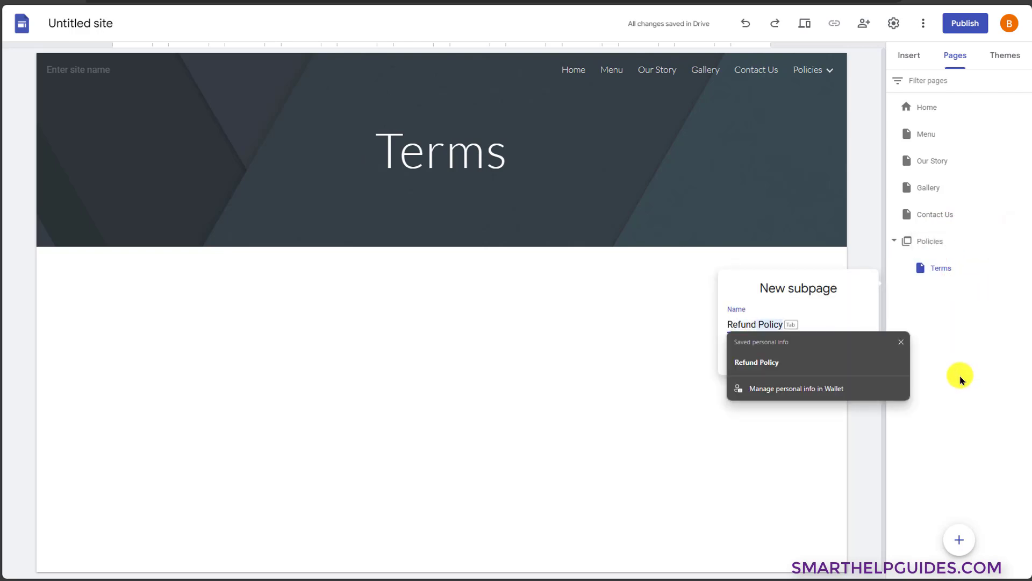
key("Tab")
left_click(858, 358)
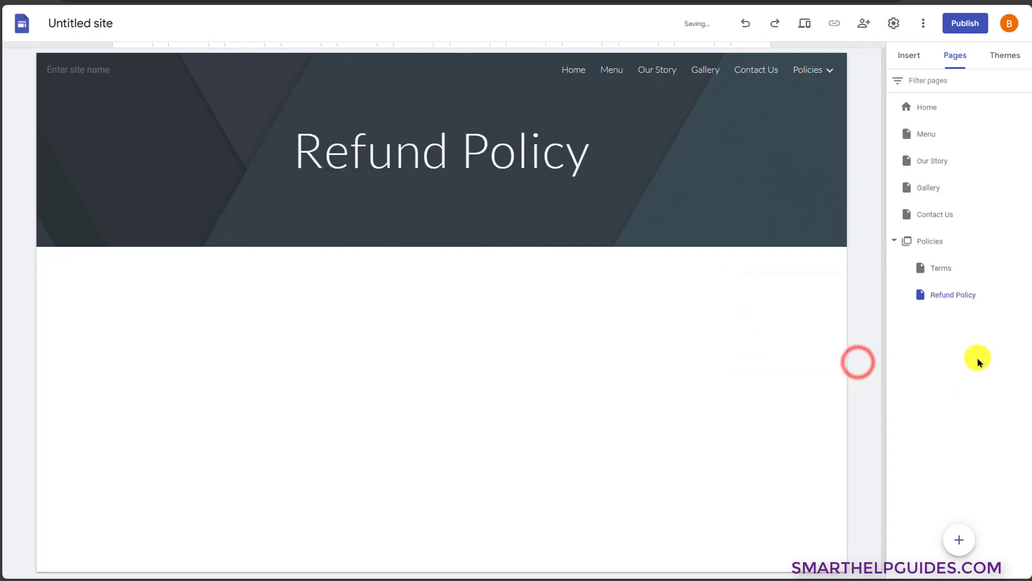
- Add a Cookie policy subpage nested under Terms
left_click(972, 358)
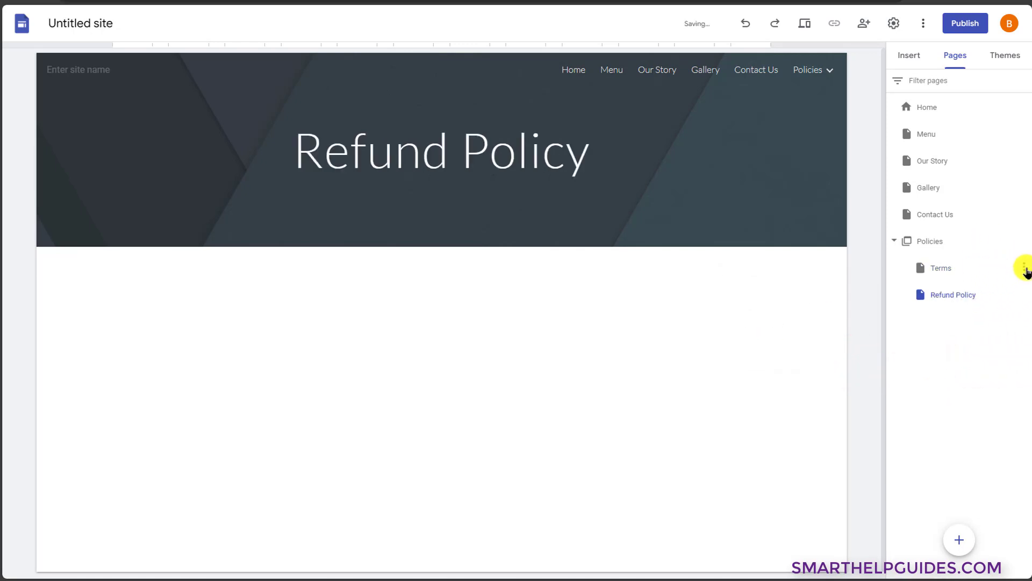
left_click(1024, 267)
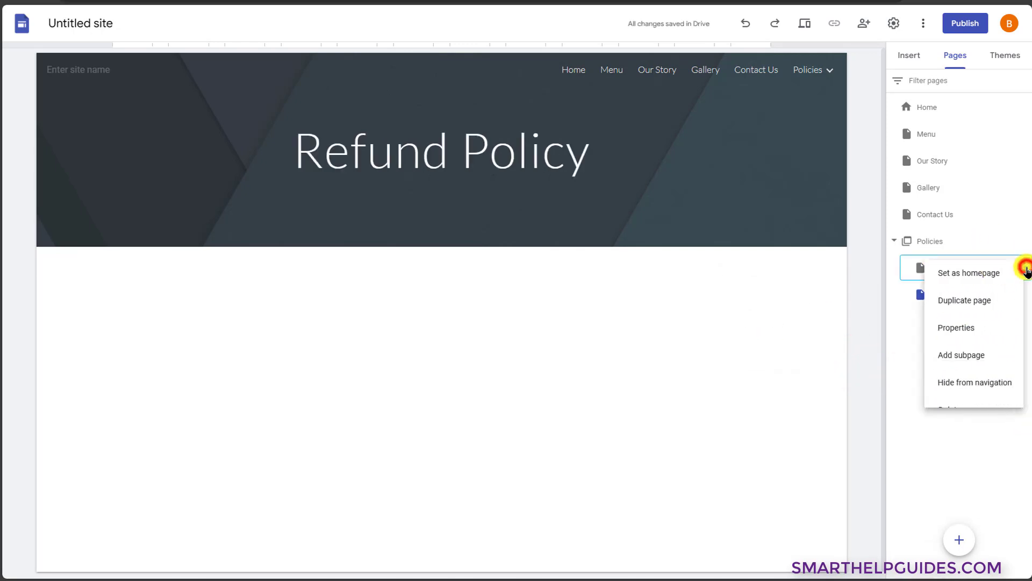
left_click(971, 350)
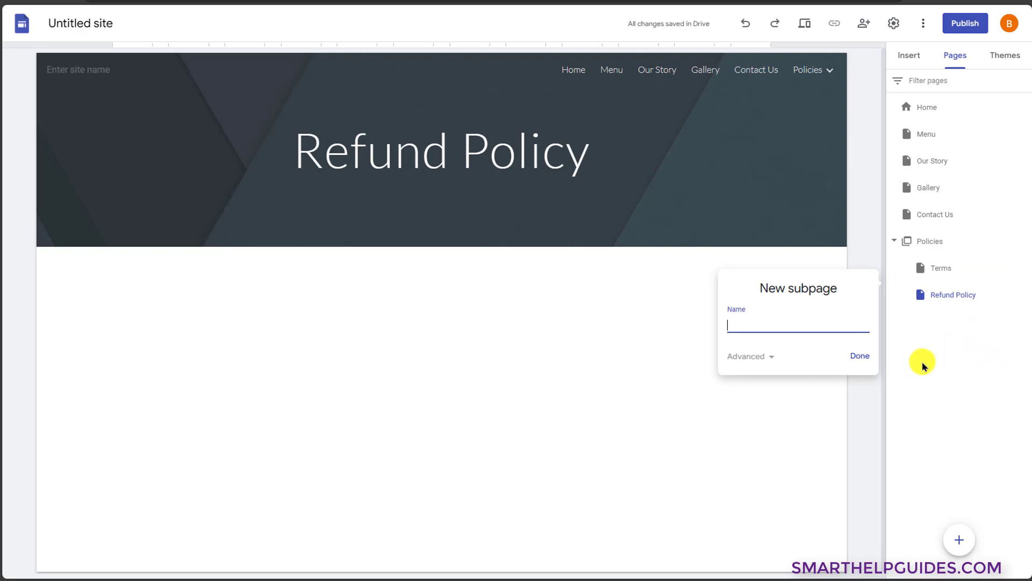
type("Cookie policy")
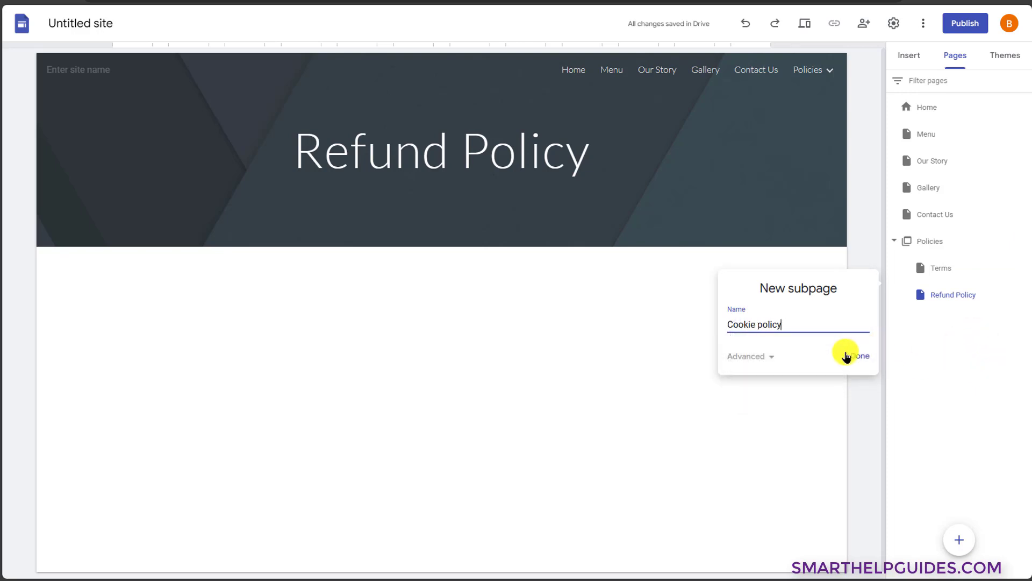
left_click(862, 356)
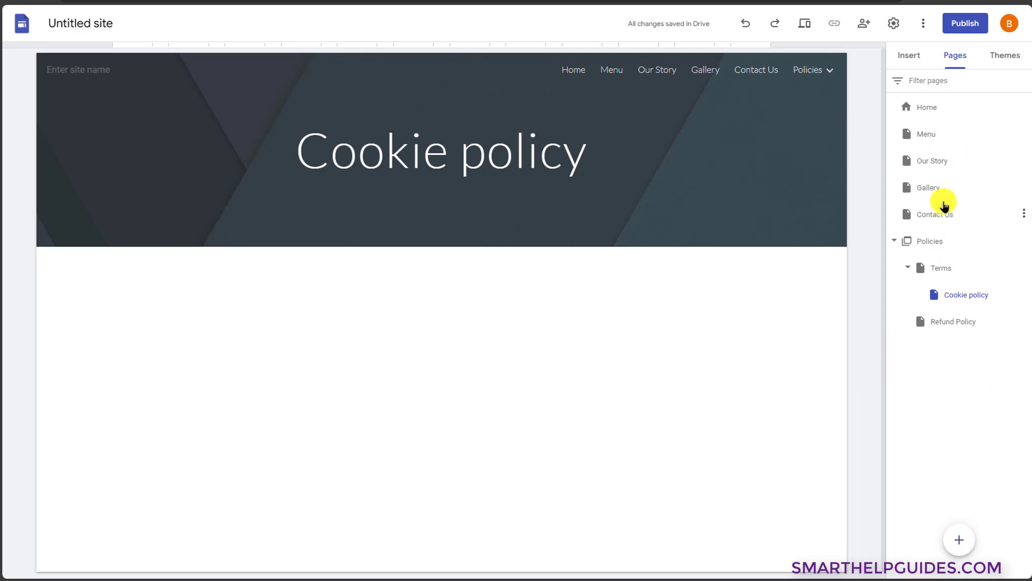
- Move the Gallery page up between Menu and Our Story
left_click_drag(931, 191, 936, 148)
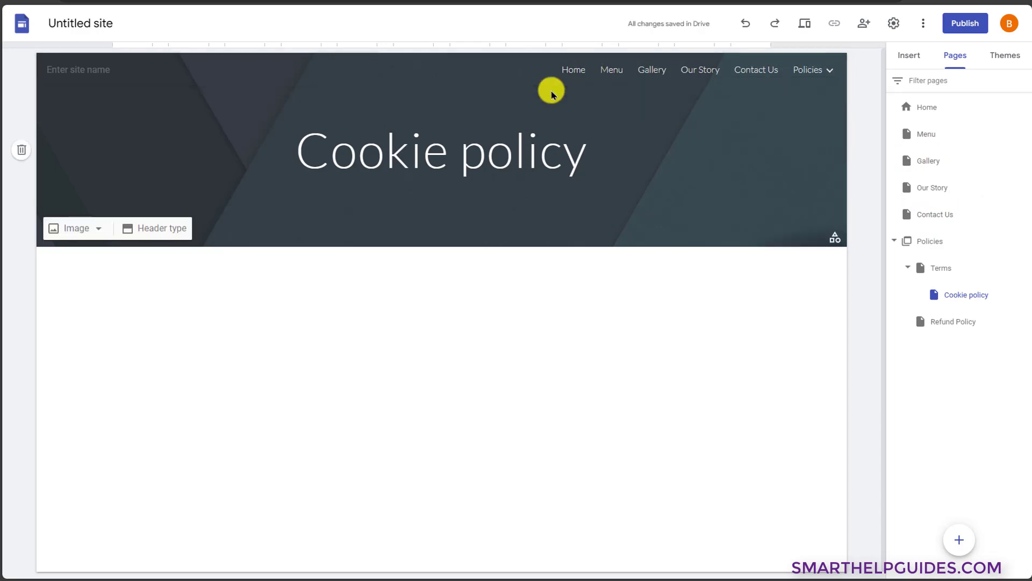
left_click(949, 371)
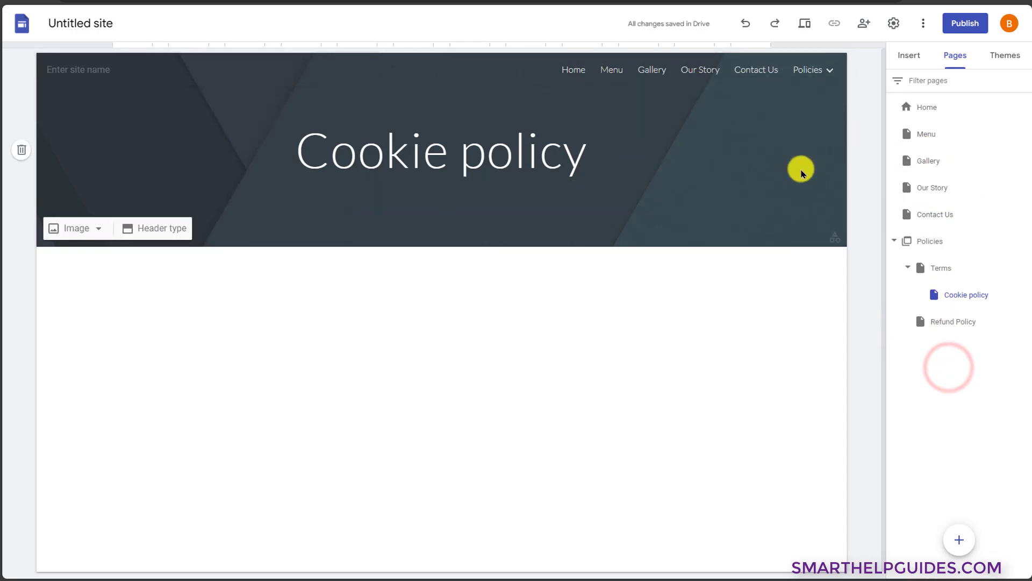
mouse_move(832, 73)
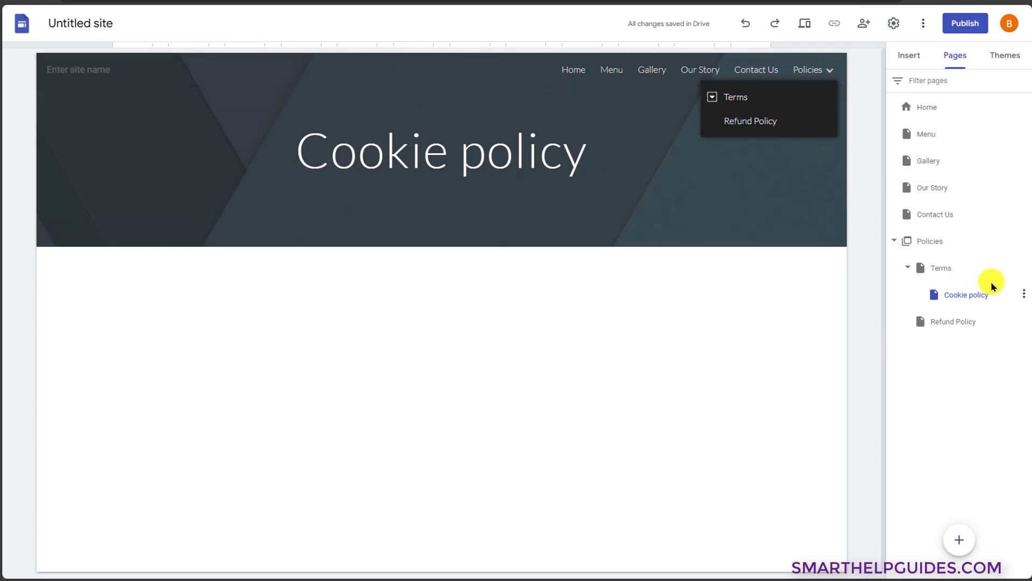
- Hide Terms from navigation, then show Terms and Cookie policy in navigation again
left_click(1024, 269)
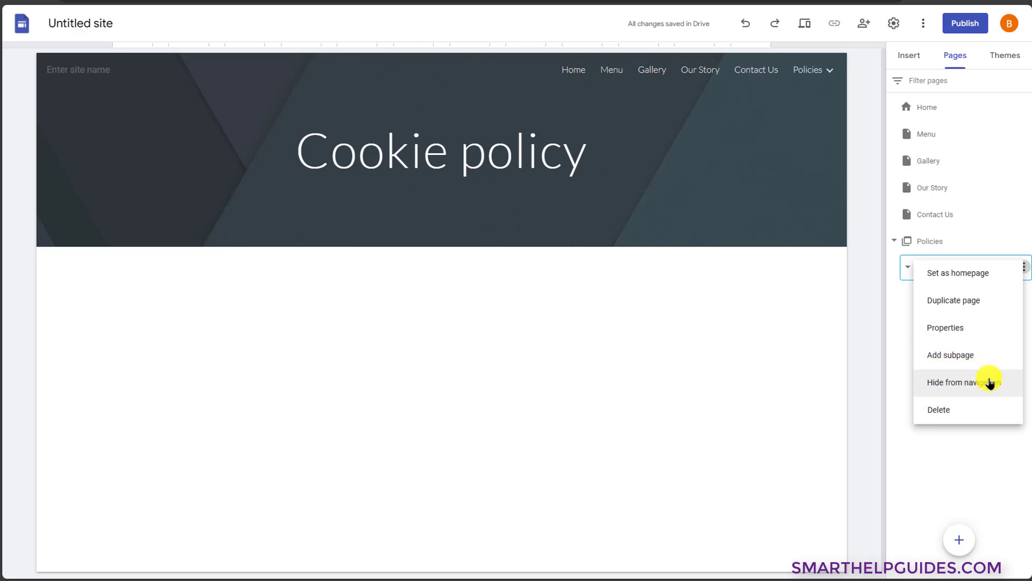
left_click(961, 383)
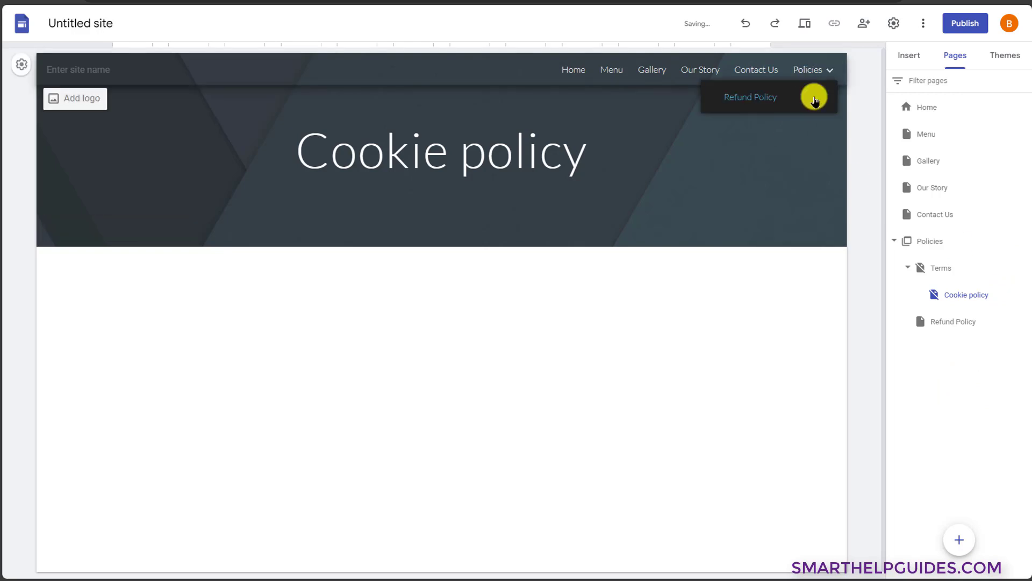
left_click(1024, 268)
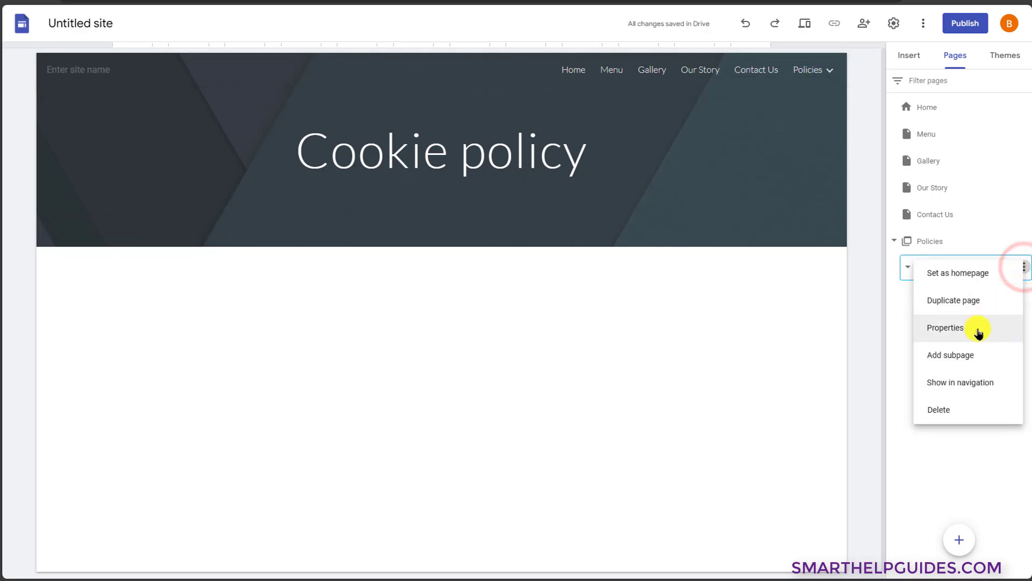
left_click(970, 384)
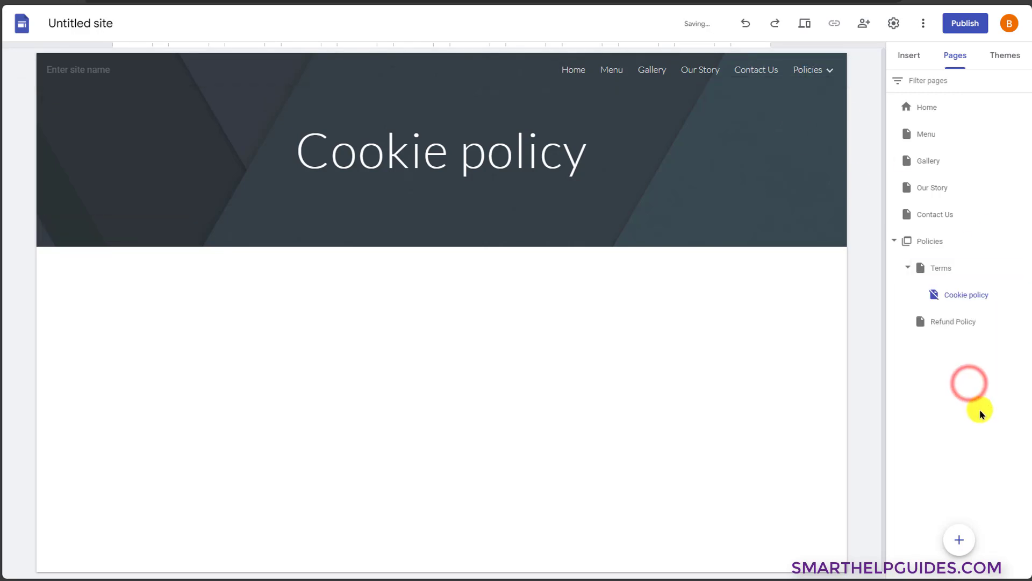
left_click(1023, 294)
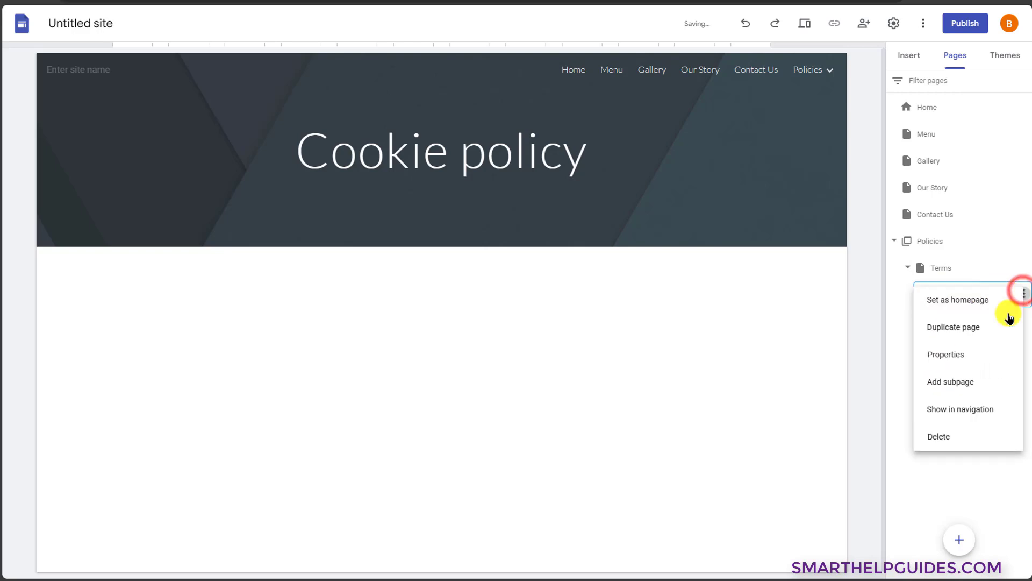
left_click(960, 402)
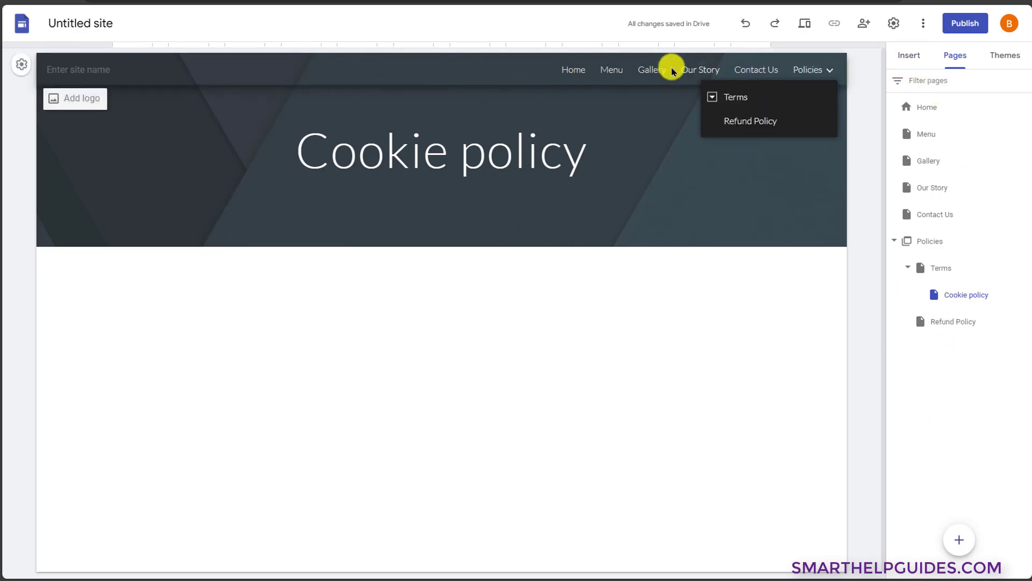
- Replace the Home page's placeholder title with 'Bakery'
left_click(573, 70)
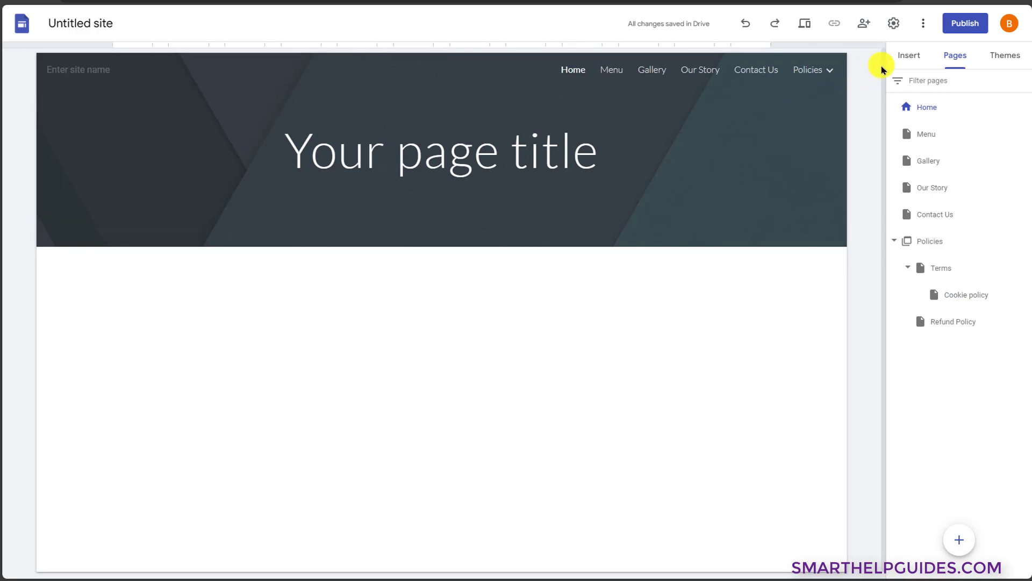
left_click(906, 58)
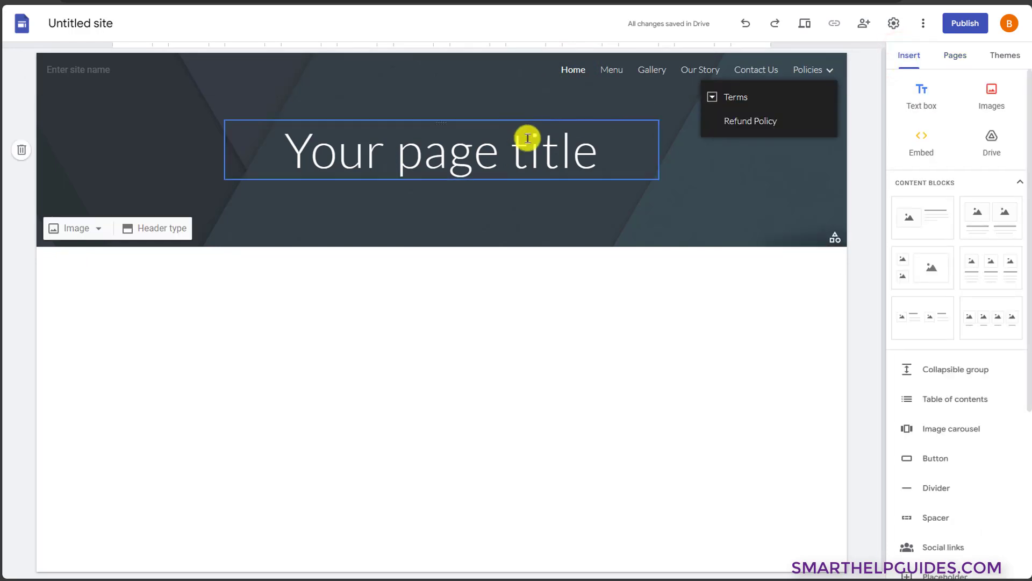
left_click(476, 151)
left_click_drag(596, 168, 284, 161)
type("Bakery")
left_click(513, 288)
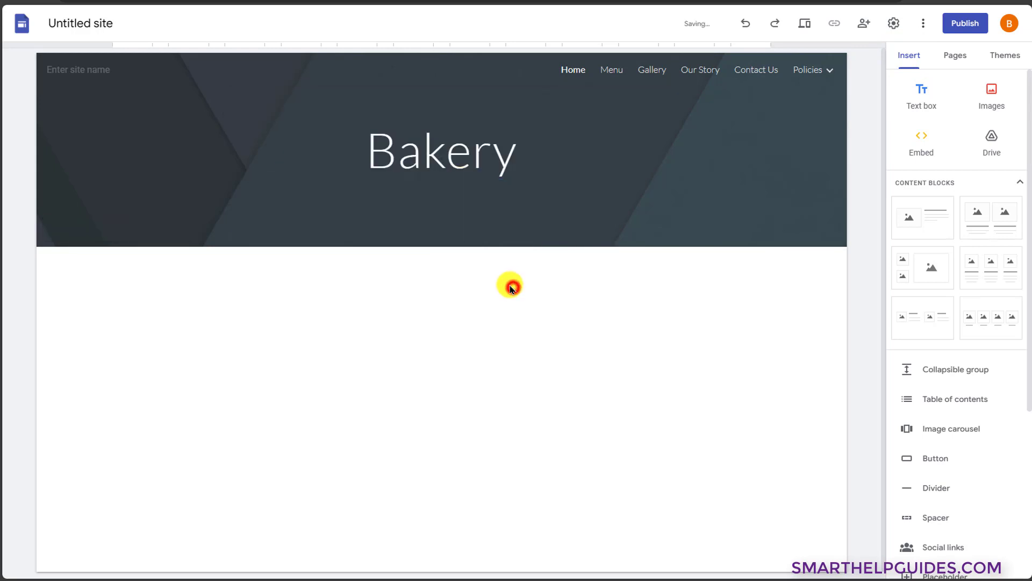
- Try the Cover, Title only and Banner header layouts, settling on Large banner
left_click(277, 194)
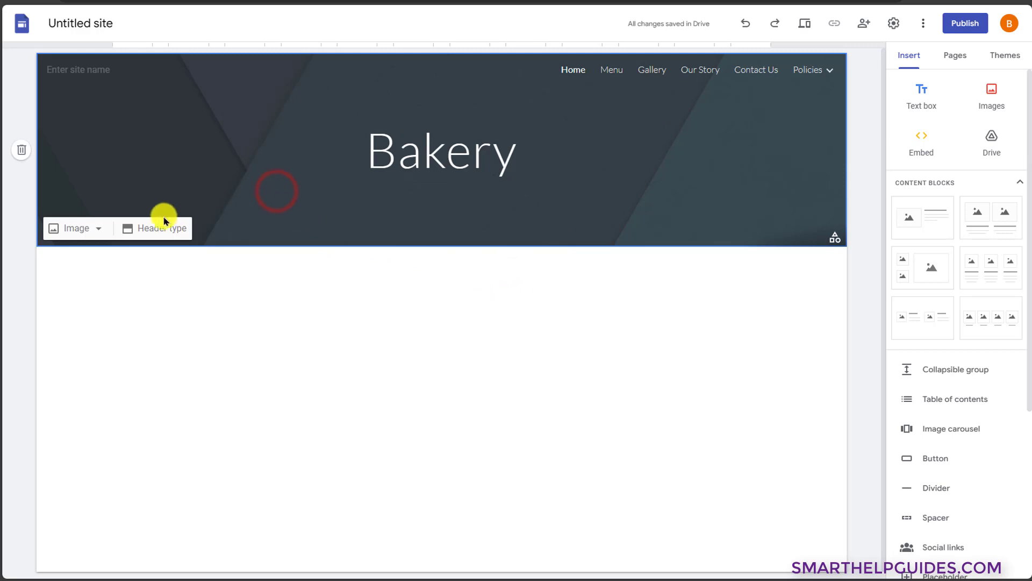
left_click(154, 228)
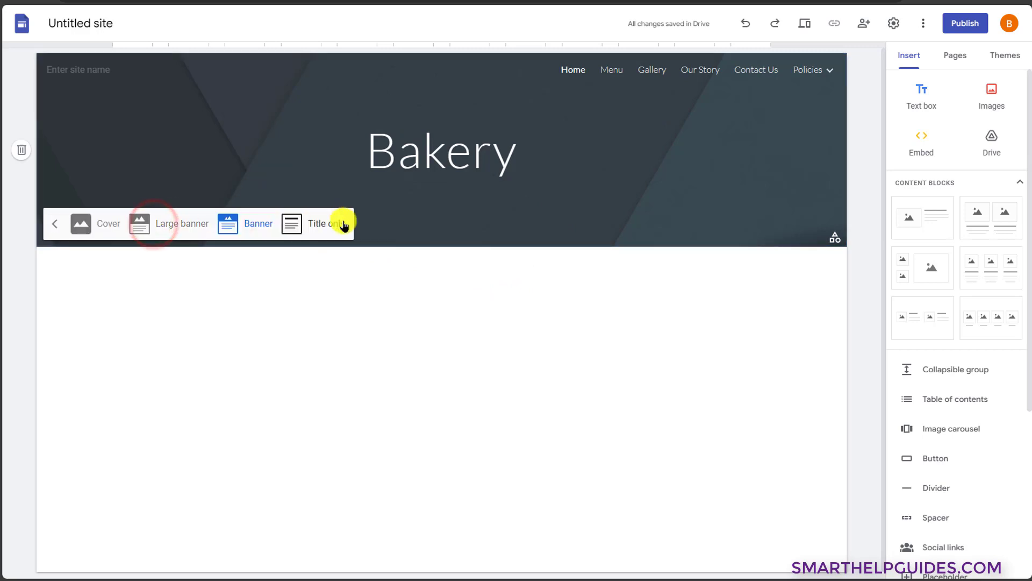
left_click(92, 225)
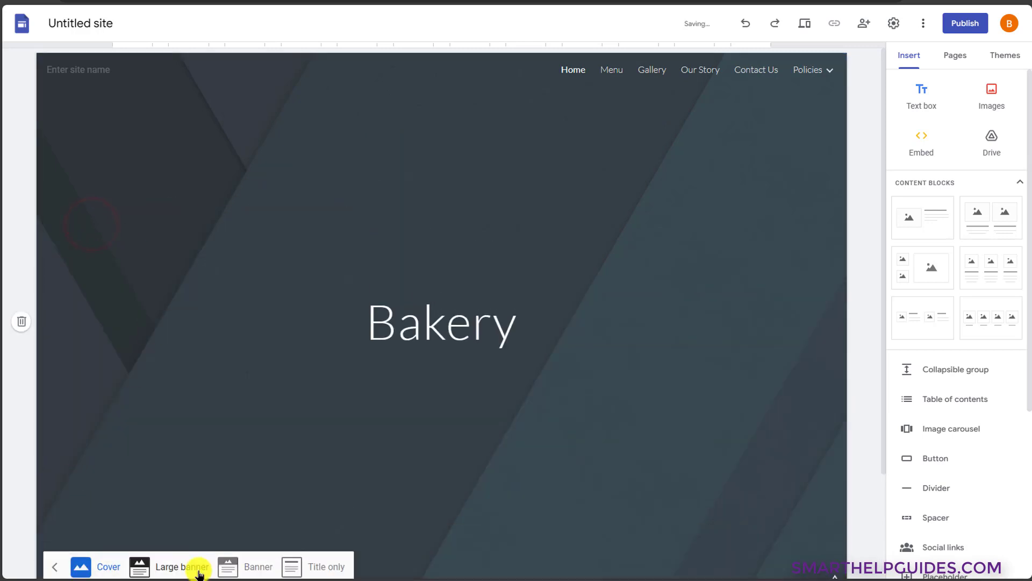
left_click(194, 569)
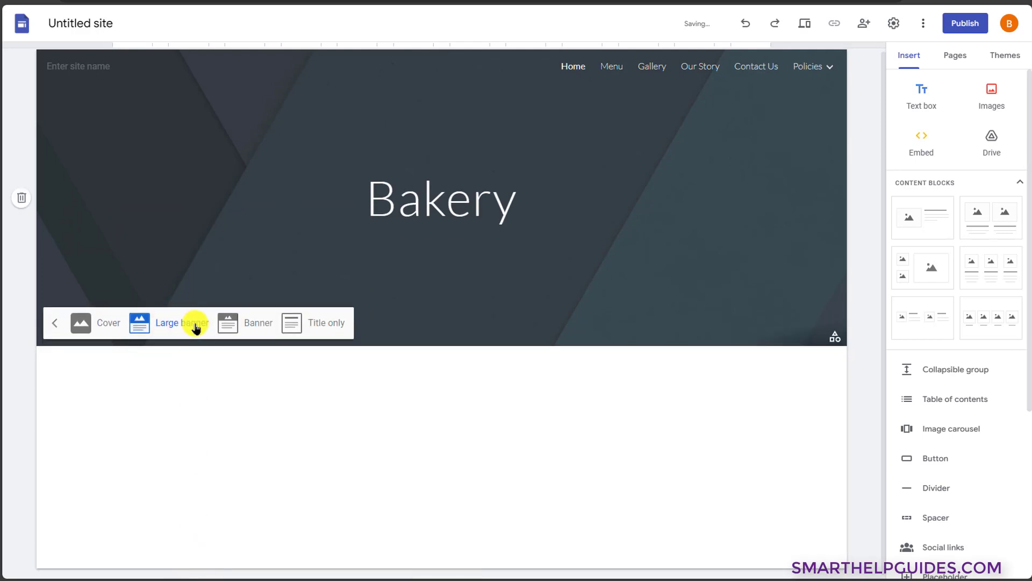
left_click(295, 328)
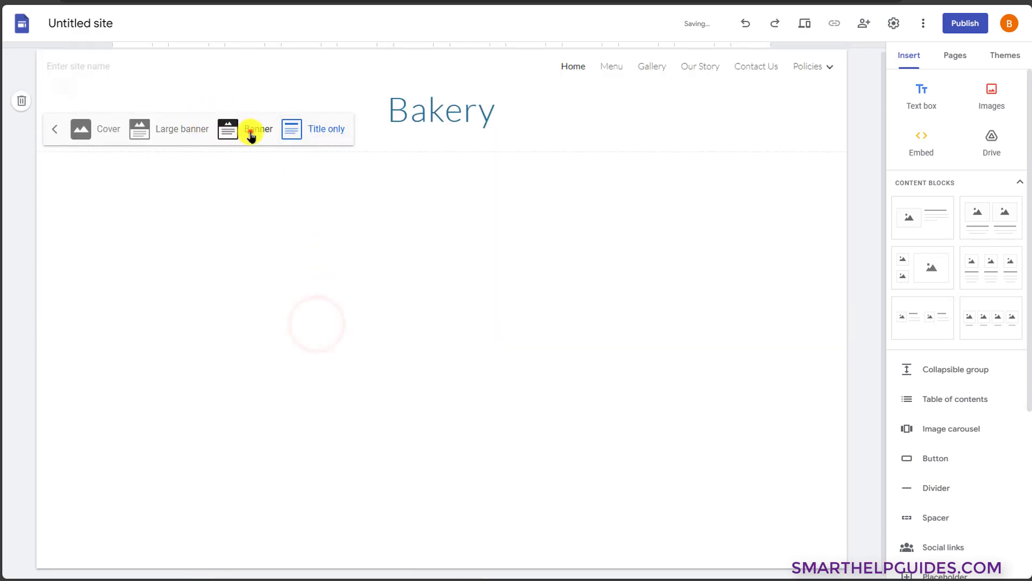
left_click(250, 131)
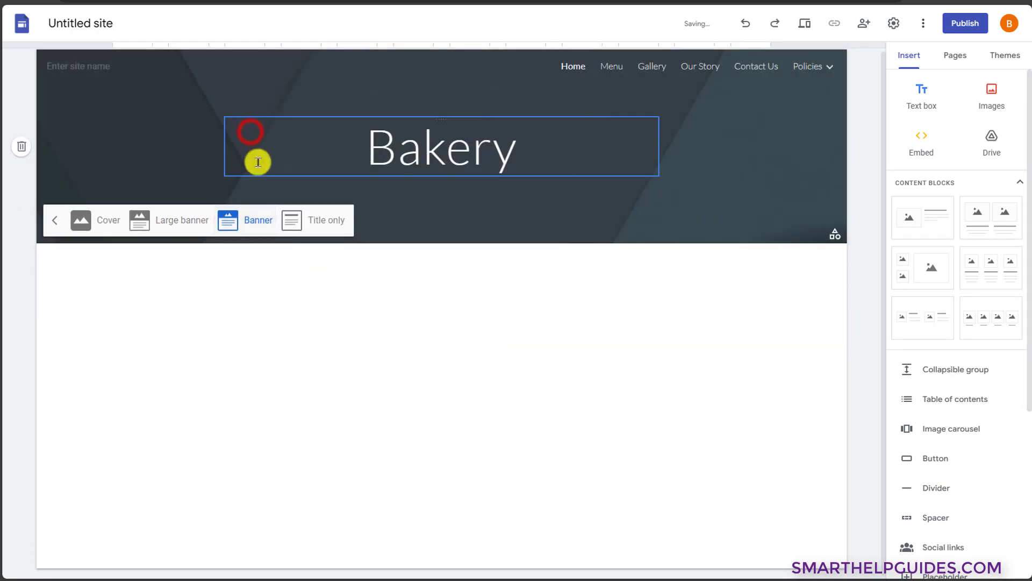
left_click(183, 220)
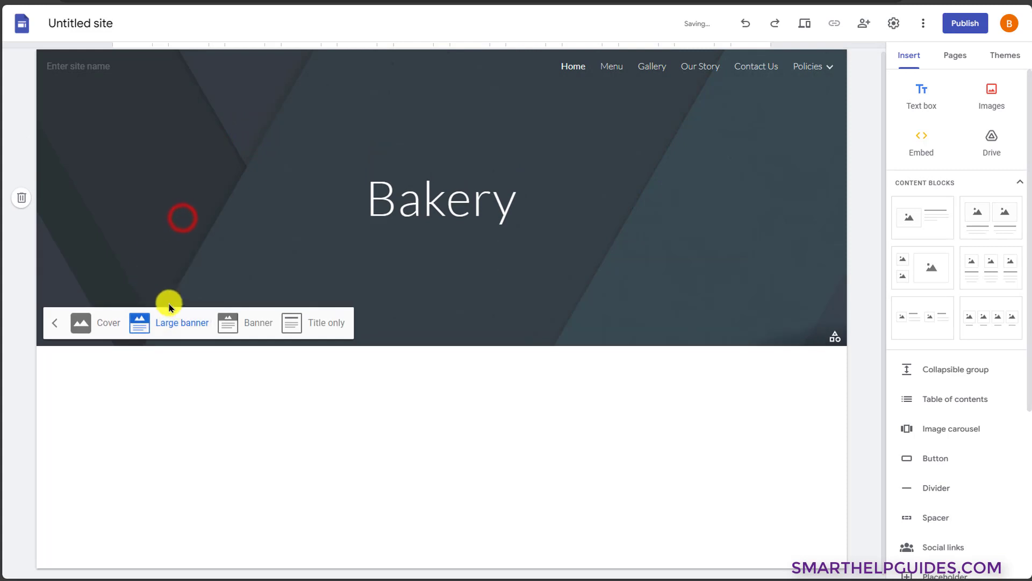
left_click(57, 323)
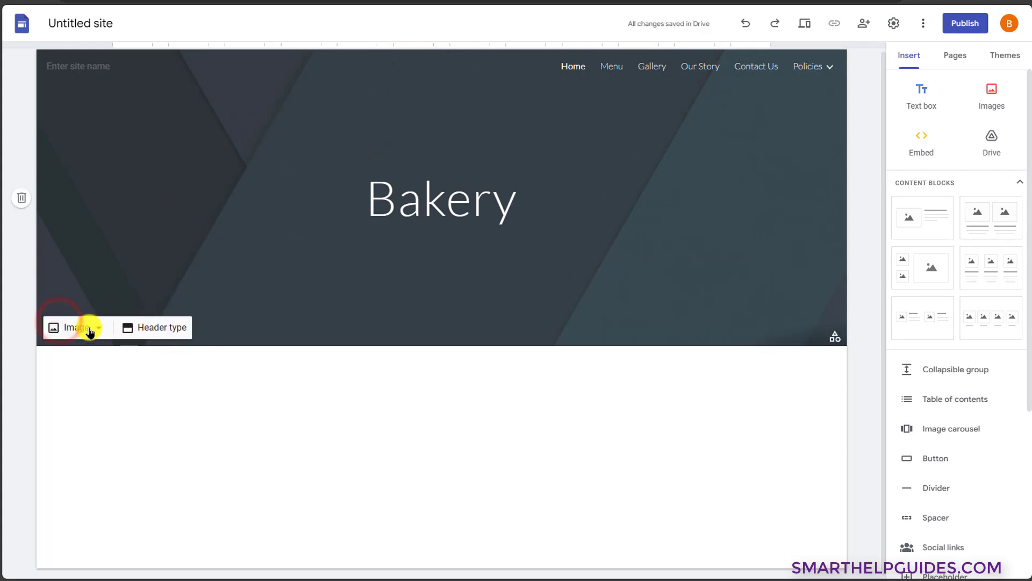
- Upload header.jpg from Downloads as the header background image
left_click(81, 325)
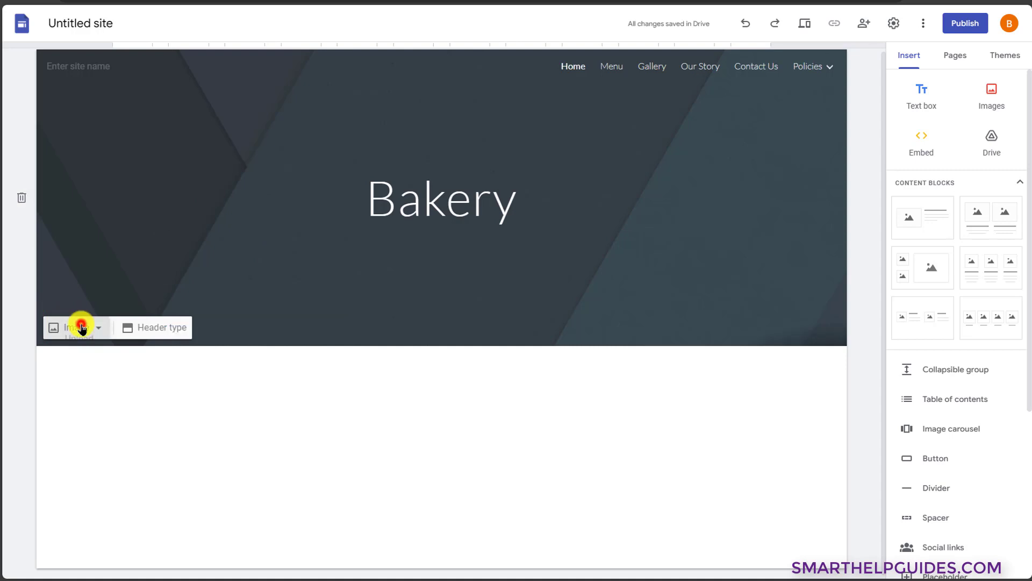
left_click(88, 355)
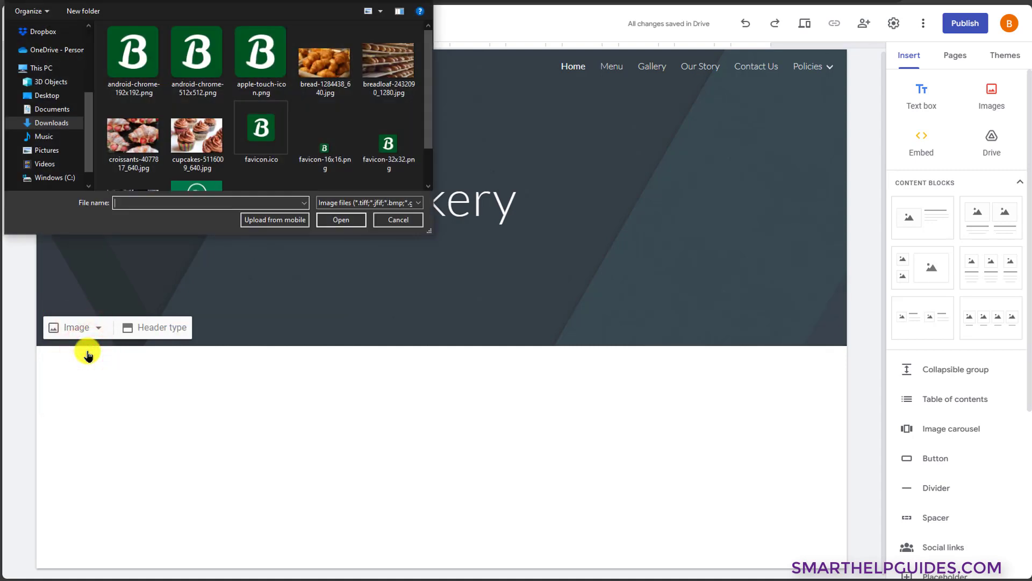
left_click(137, 163)
left_click(359, 220)
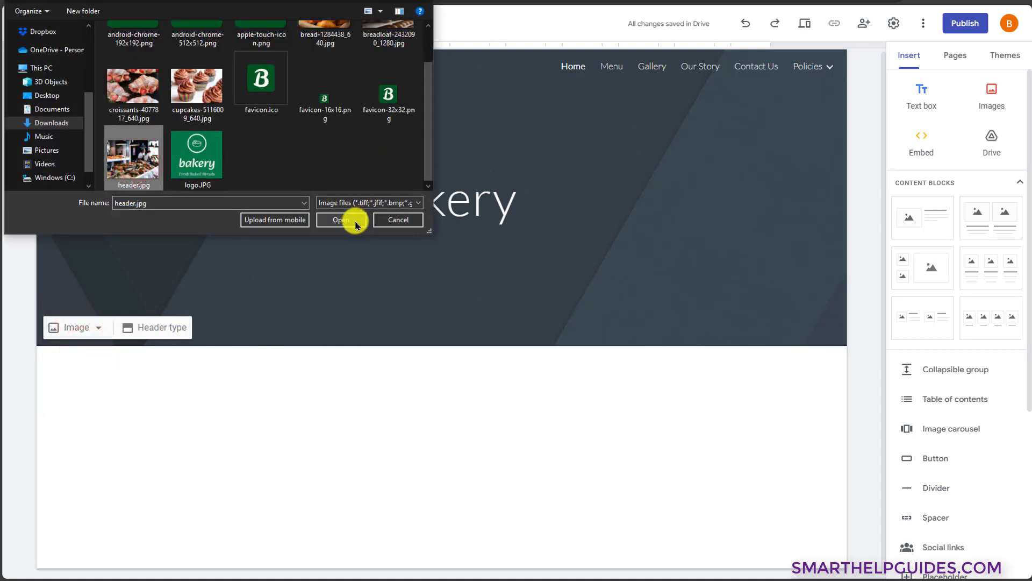
left_click(351, 220)
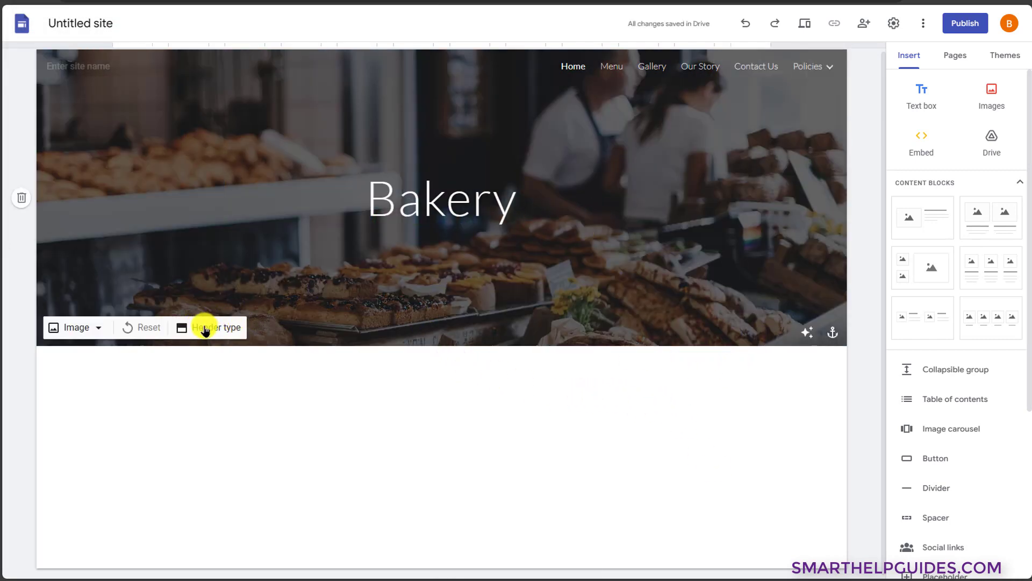
- Try the Banner header layout, then switch back to Large banner
left_click(205, 329)
left_click(262, 324)
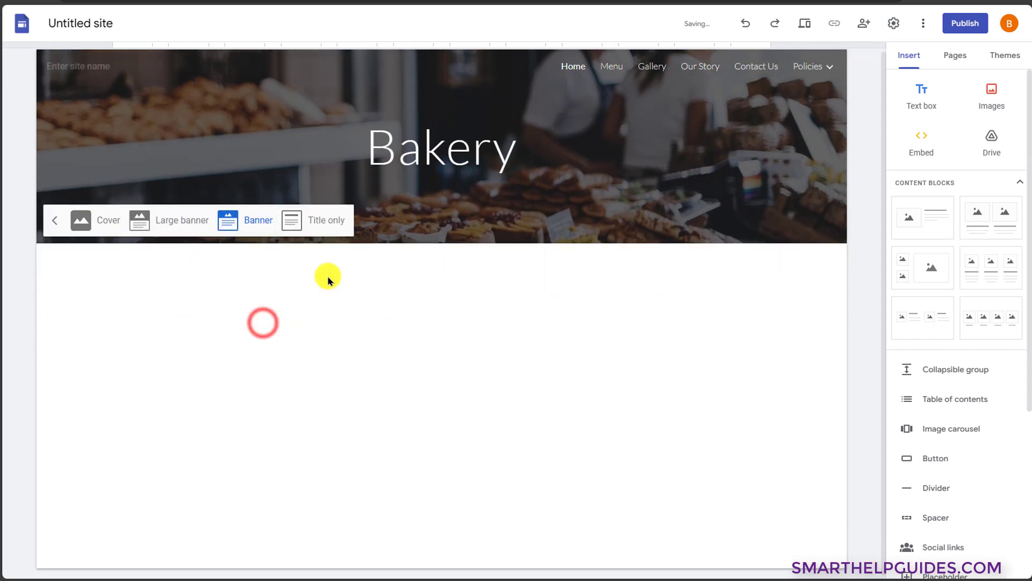
left_click(197, 219)
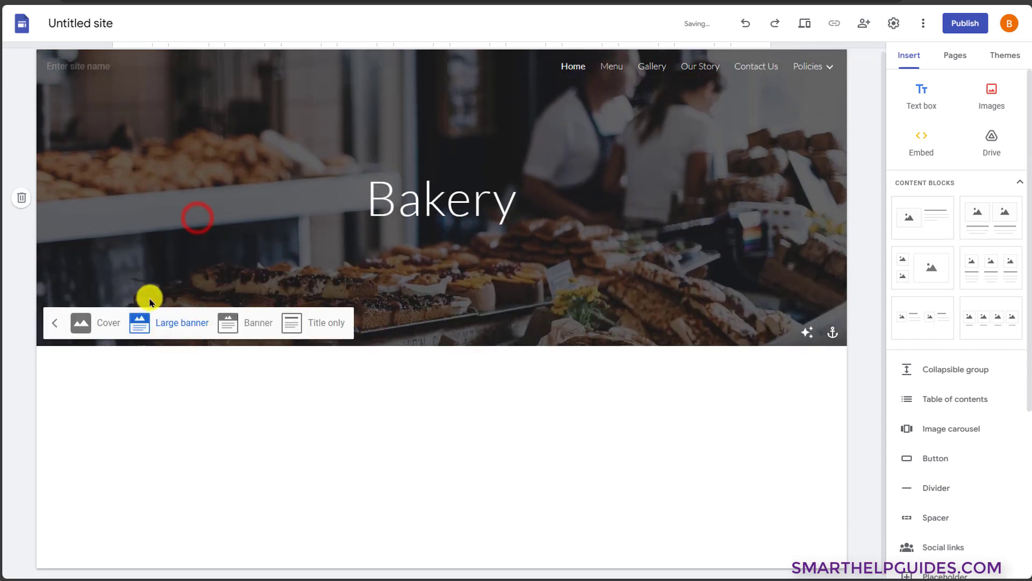
left_click(405, 401)
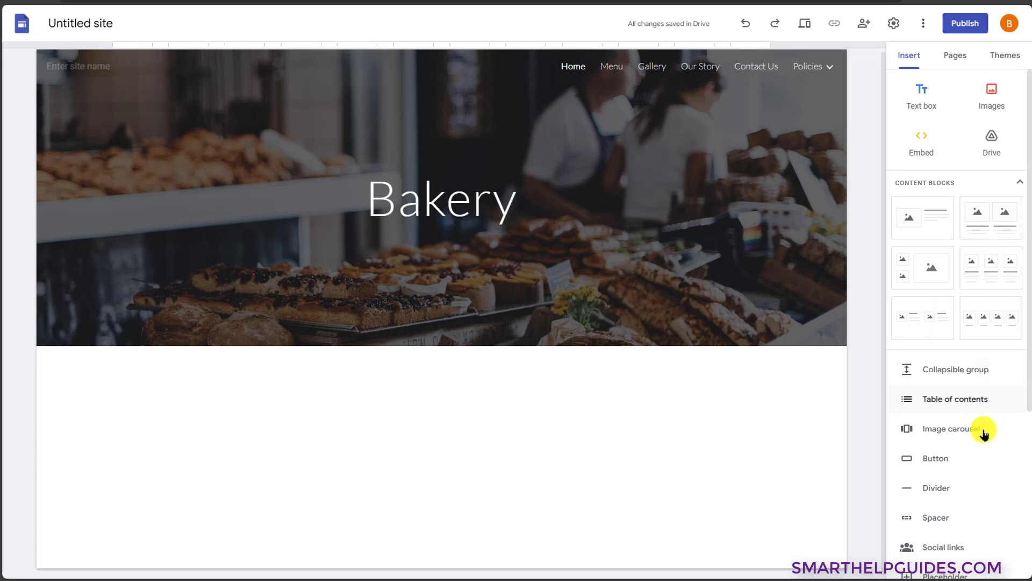
- Insert a three-image content block below the header
scroll(981, 436, "down", 2)
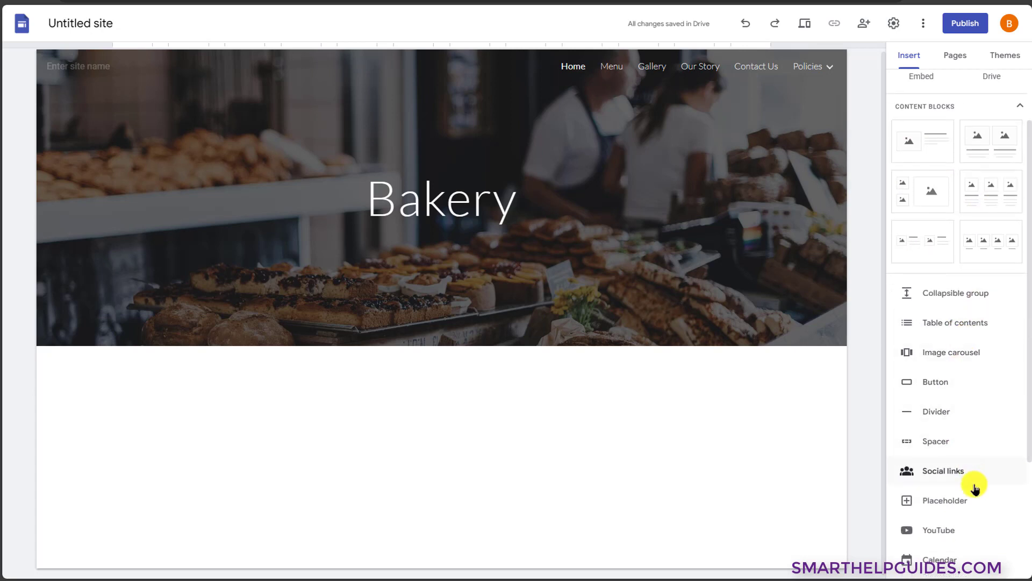
scroll(973, 494, "down", 3)
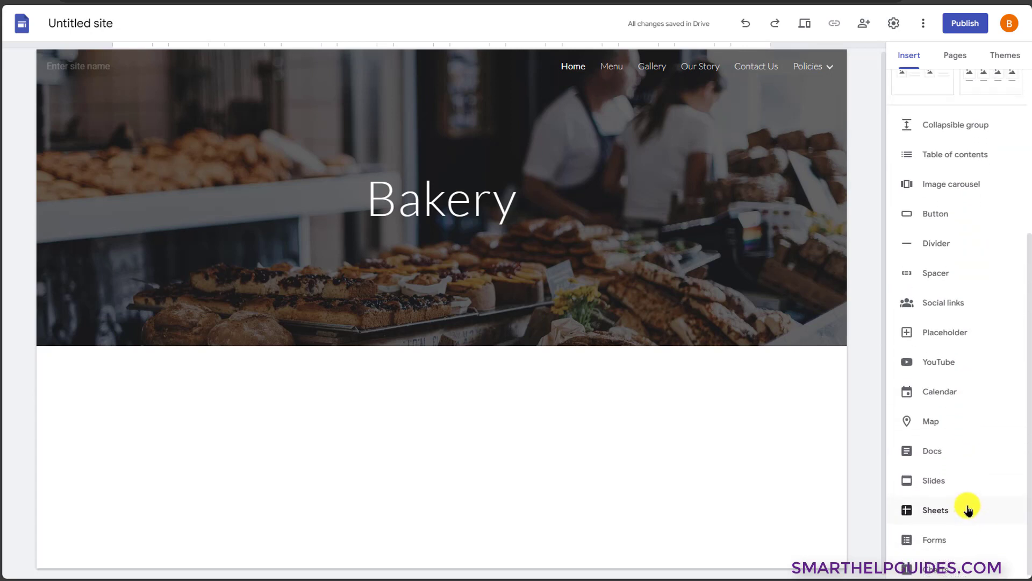
scroll(971, 473, "up", 5)
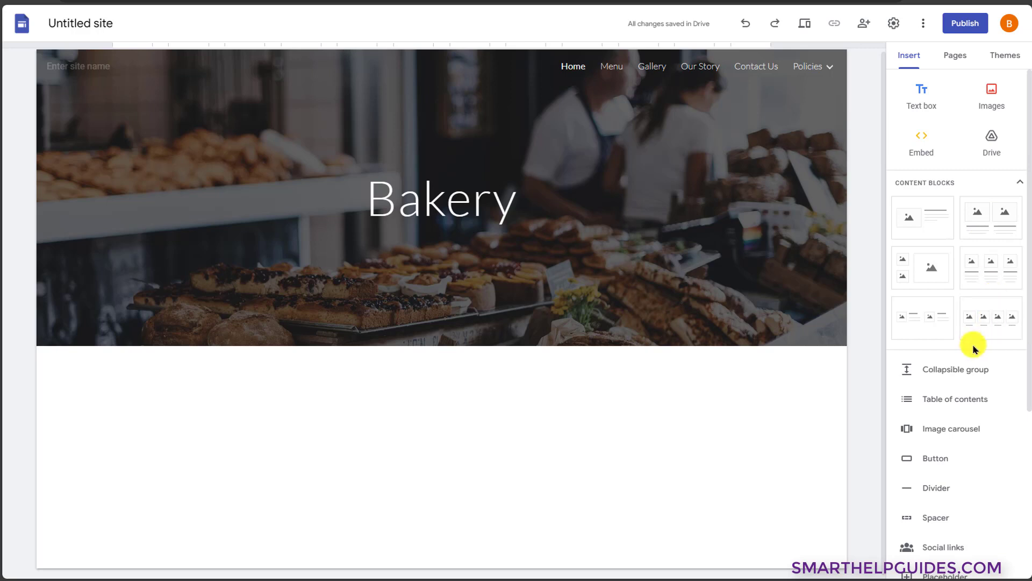
left_click(918, 275)
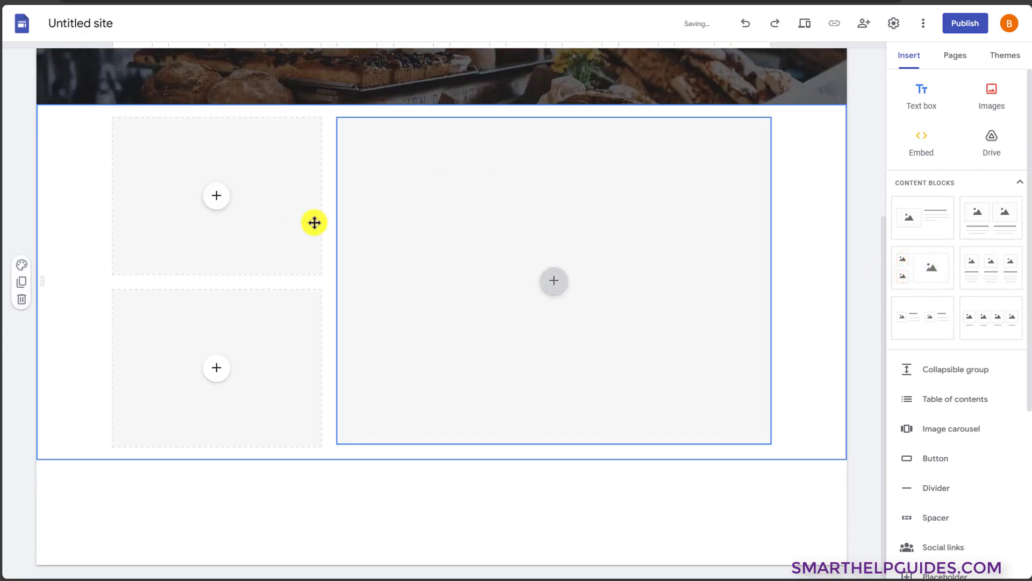
- Upload a photo into the top-left image placeholder and bring up the section colour styles
left_click(216, 197)
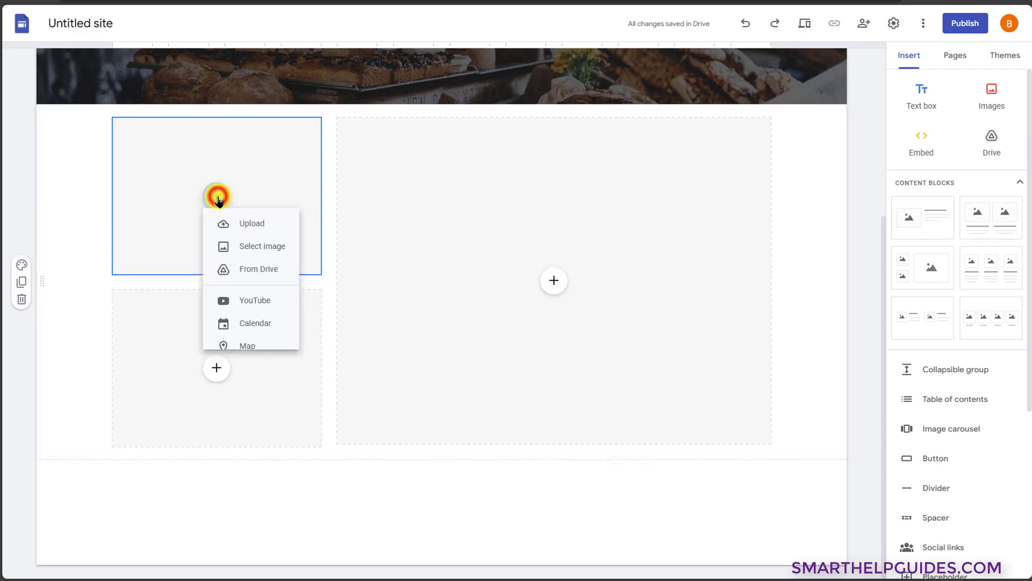
left_click(241, 231)
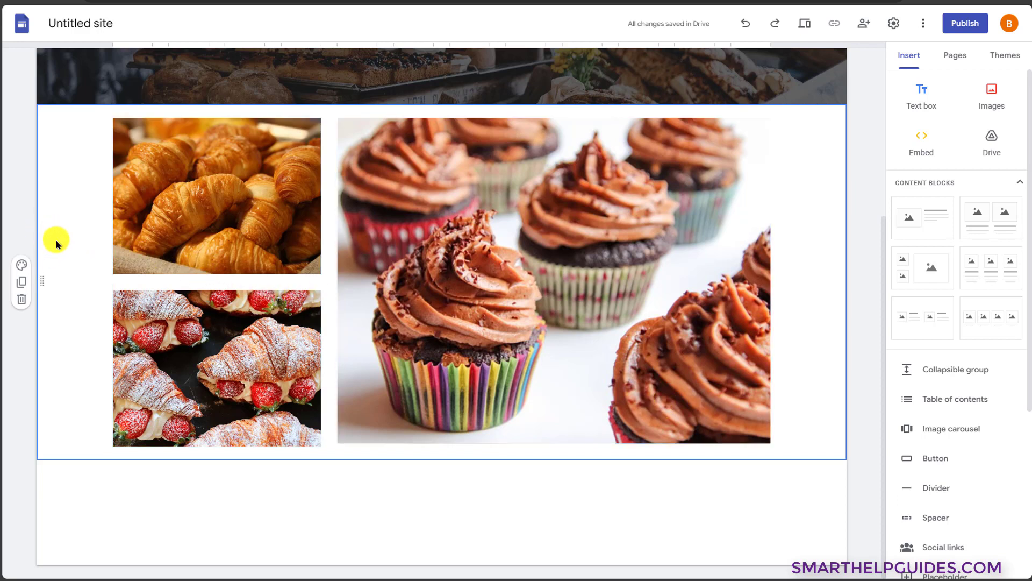
left_click(24, 264)
- Try light grey and dark blue backgrounds on the image section, then return it to white Style 1
left_click(79, 319)
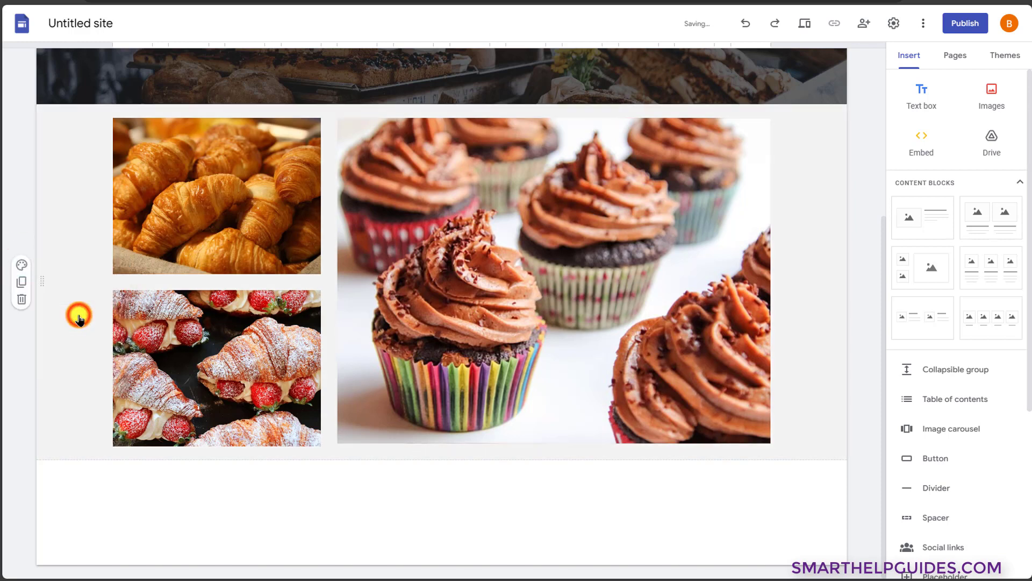
left_click(29, 263)
left_click(75, 338)
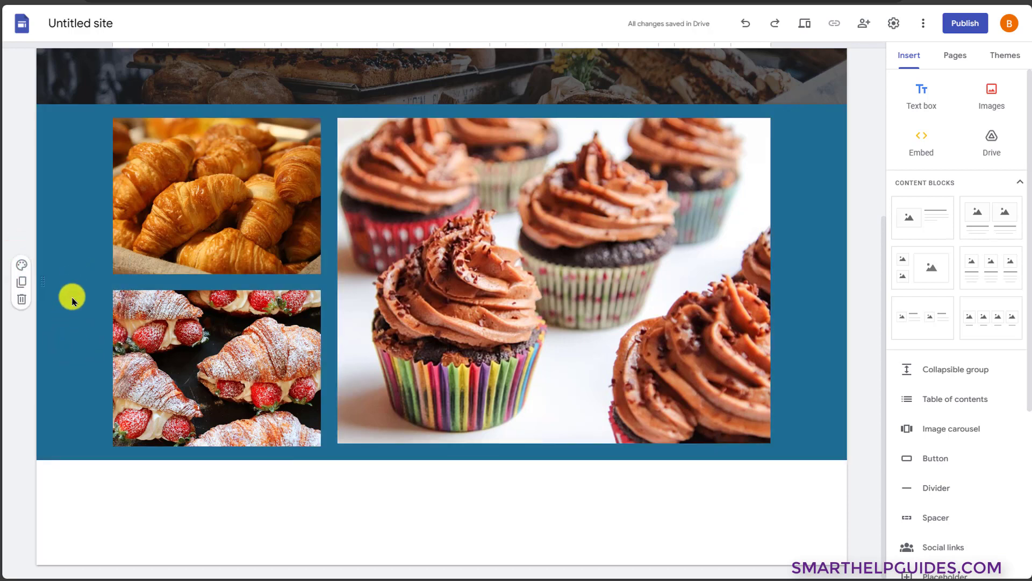
scroll(71, 292, "up", 3)
scroll(71, 292, "down", 2)
left_click(19, 340)
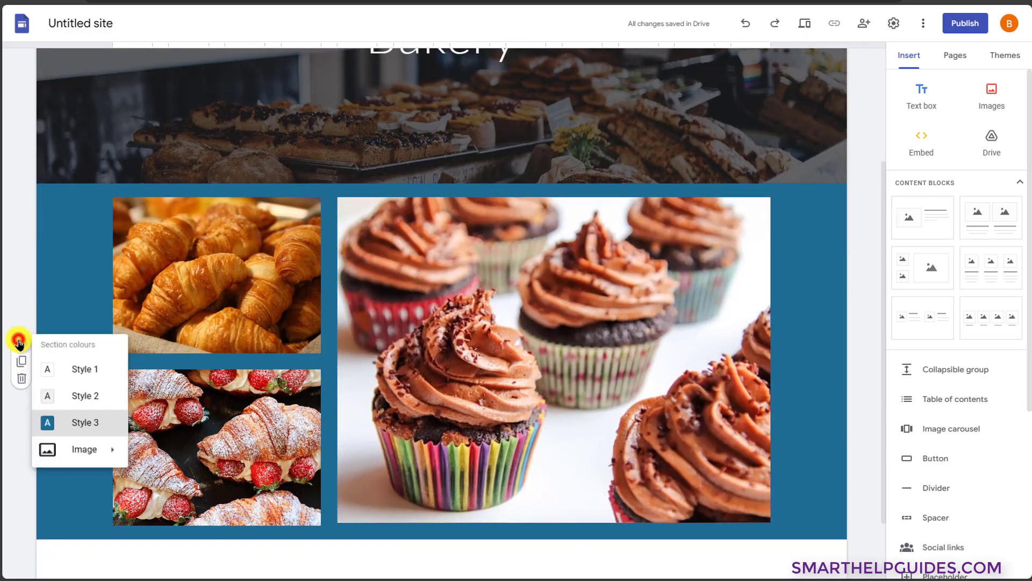
left_click(73, 366)
- Preview the Fresh Bakery site full screen and scroll down to the Products section
scroll(448, 364, "down", 2)
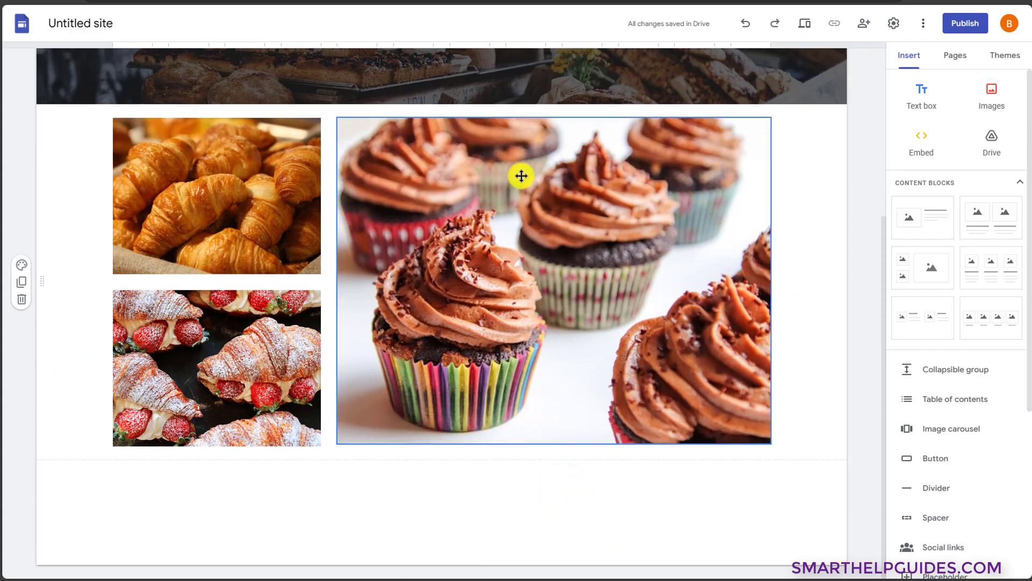
left_click(805, 23)
scroll(274, 173, "down", 10)
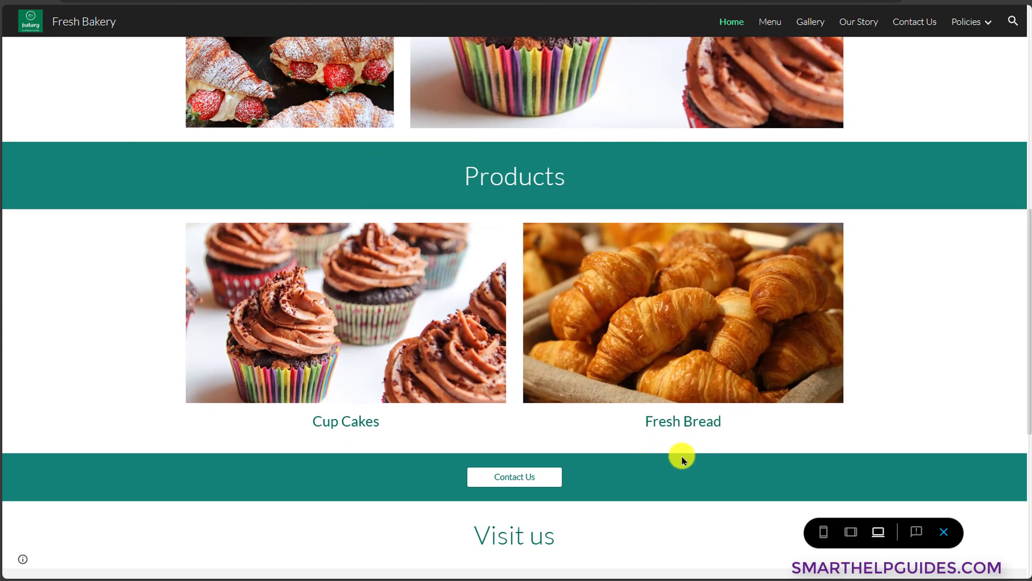
- Return to editing, add a text box below the images, and select the word Products
left_click(944, 532)
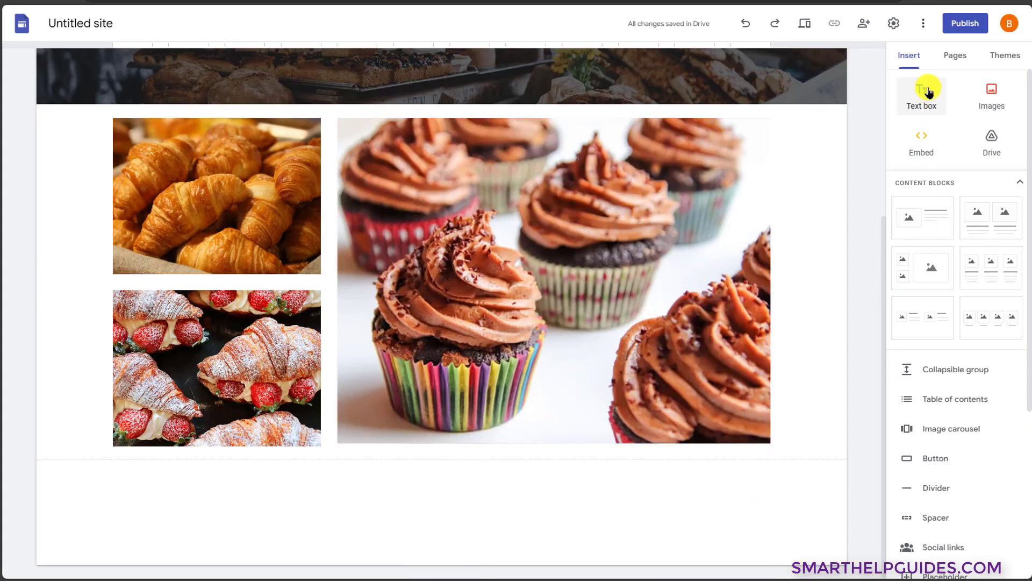
left_click(926, 100)
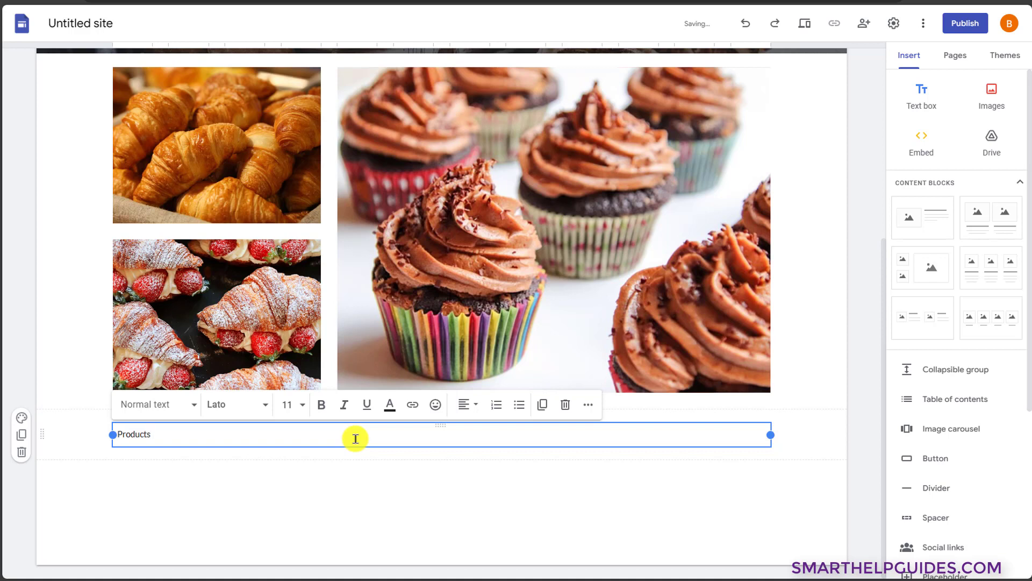
left_click(225, 492)
left_click(158, 433)
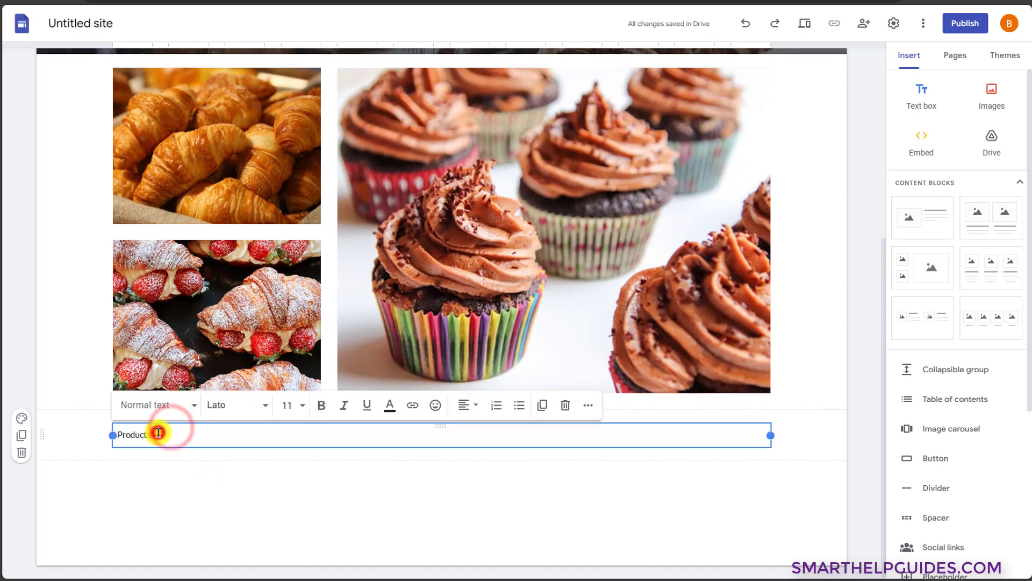
double_click(159, 433)
- Make Products a centred Title heading
left_click(178, 406)
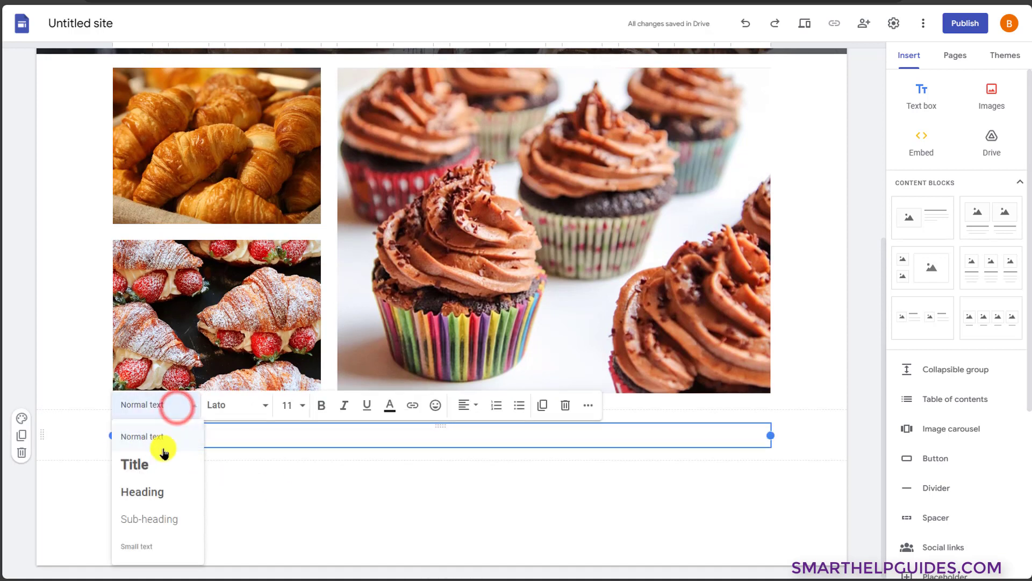
left_click(154, 463)
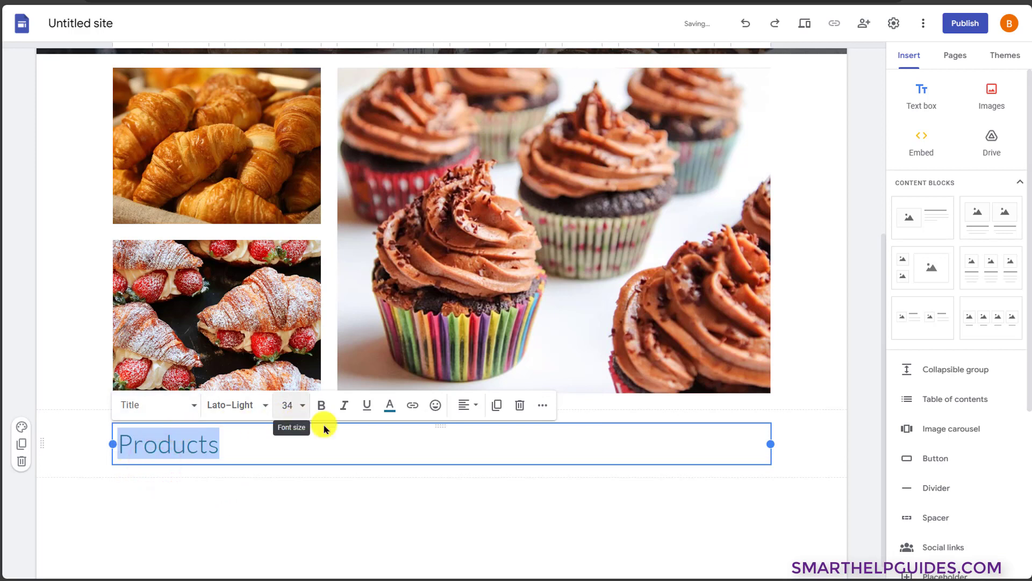
left_click(468, 407)
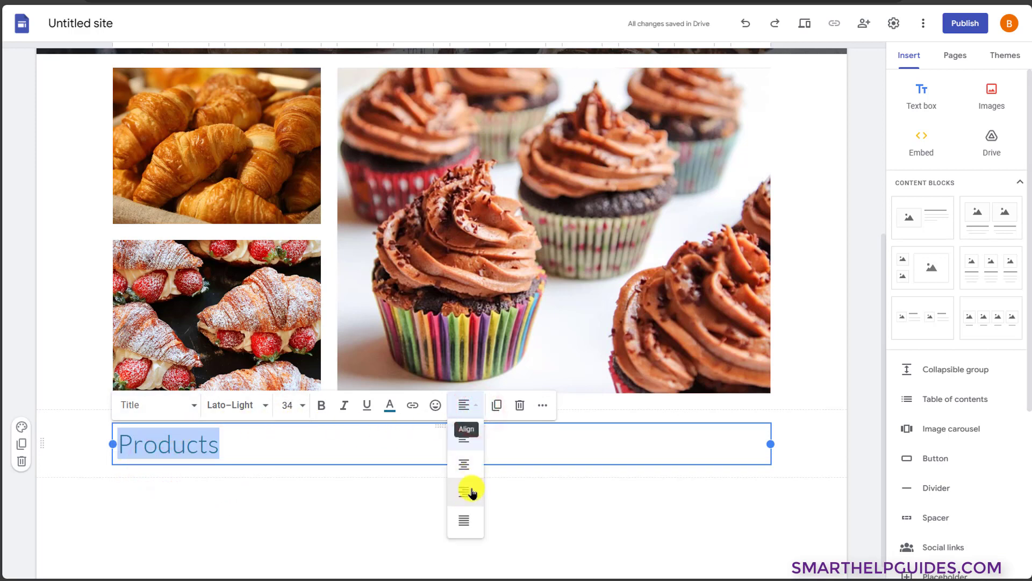
left_click(466, 464)
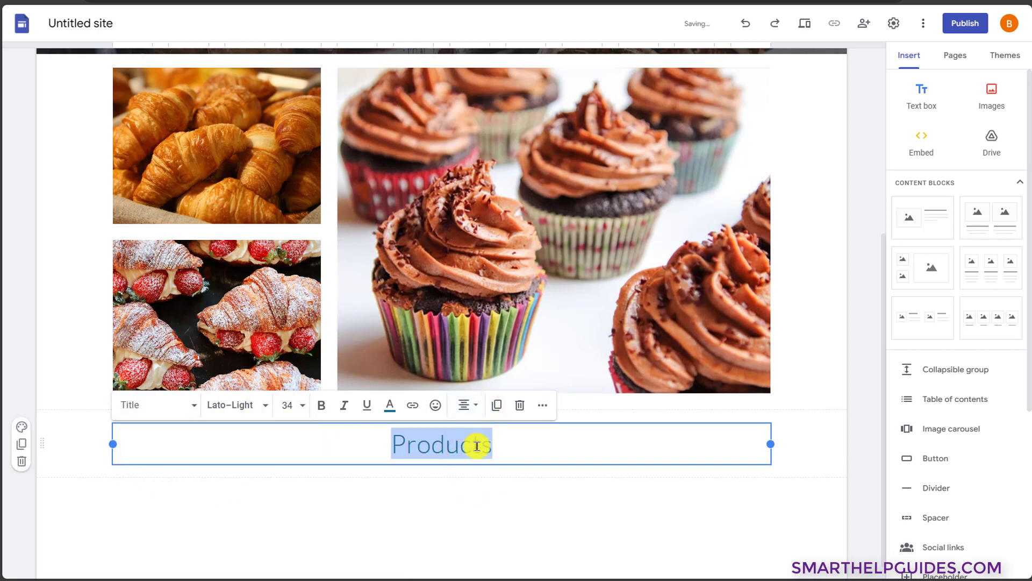
left_click(303, 440)
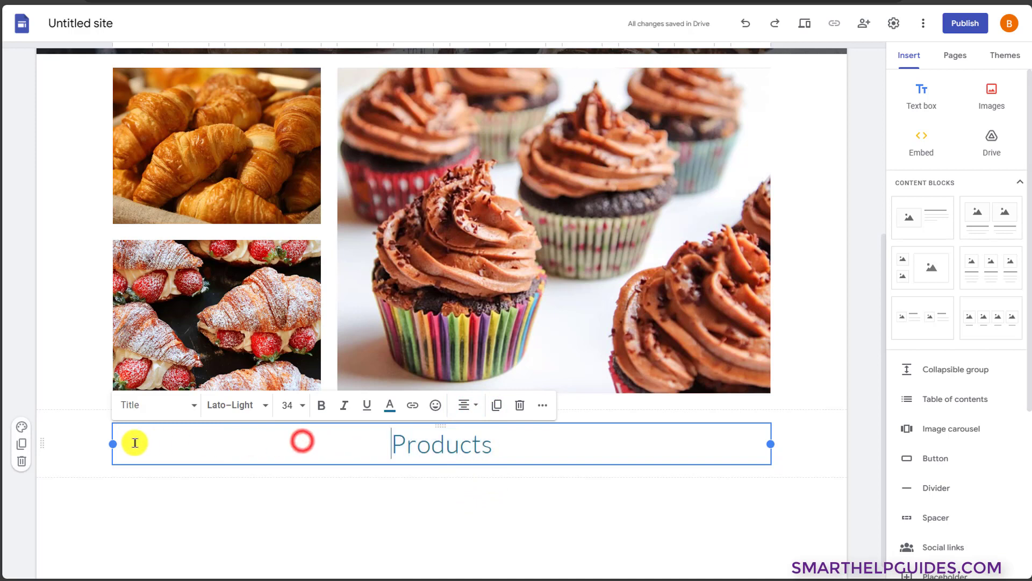
left_click(21, 426)
- Give the Products section a blue Style 3 background
left_click(65, 504)
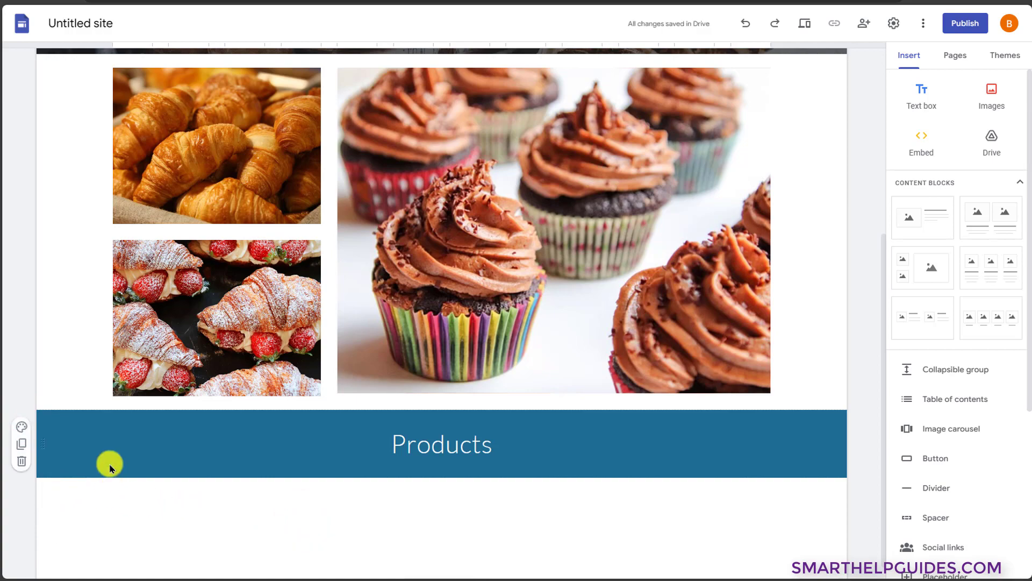
scroll(113, 376, "up", 4)
scroll(117, 317, "down", 5)
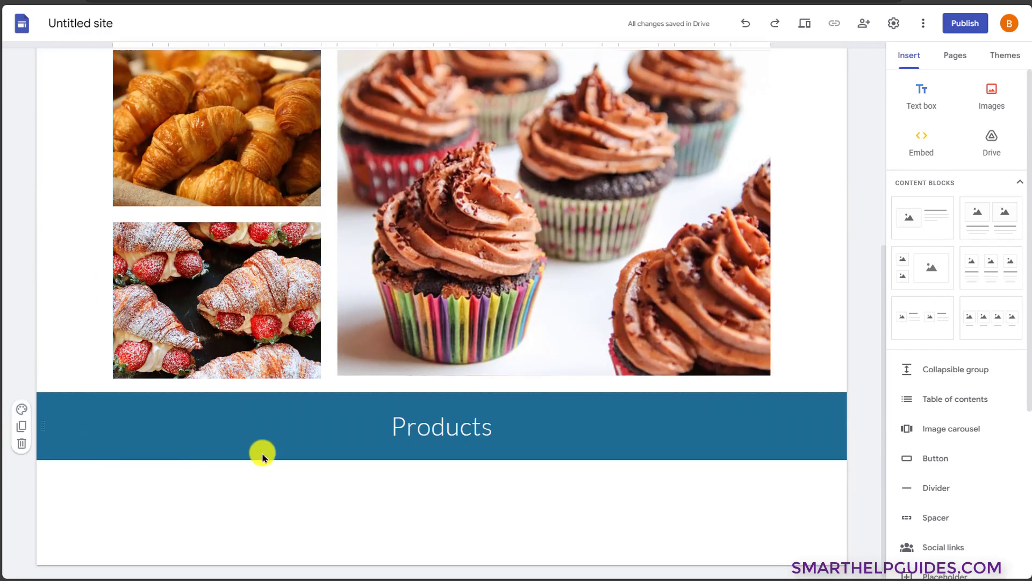
- Try the Aristotle, Diplomat and Vision themes, then reapply the Simple theme in teal
left_click(1005, 55)
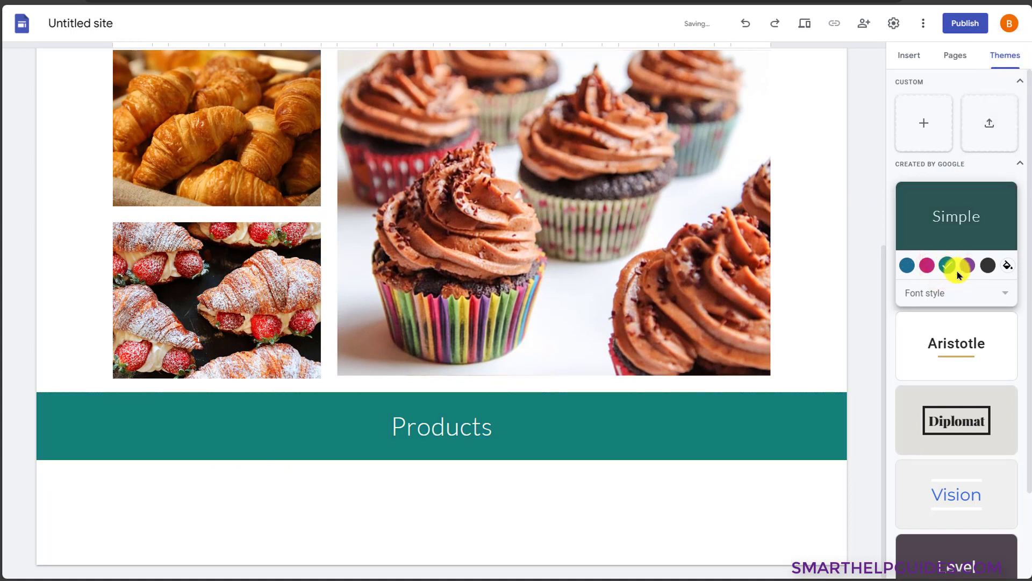
left_click(1007, 264)
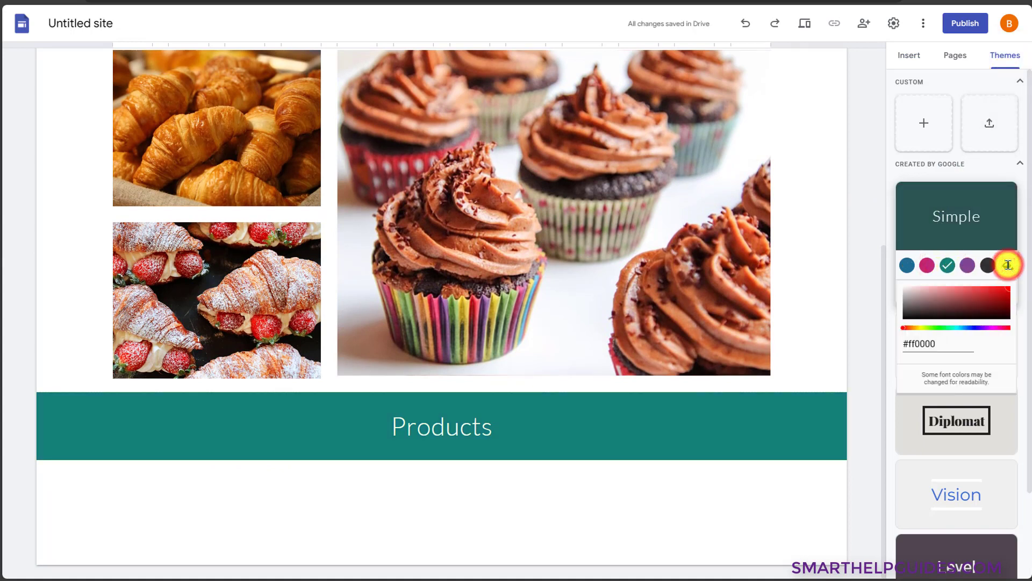
left_click(867, 225)
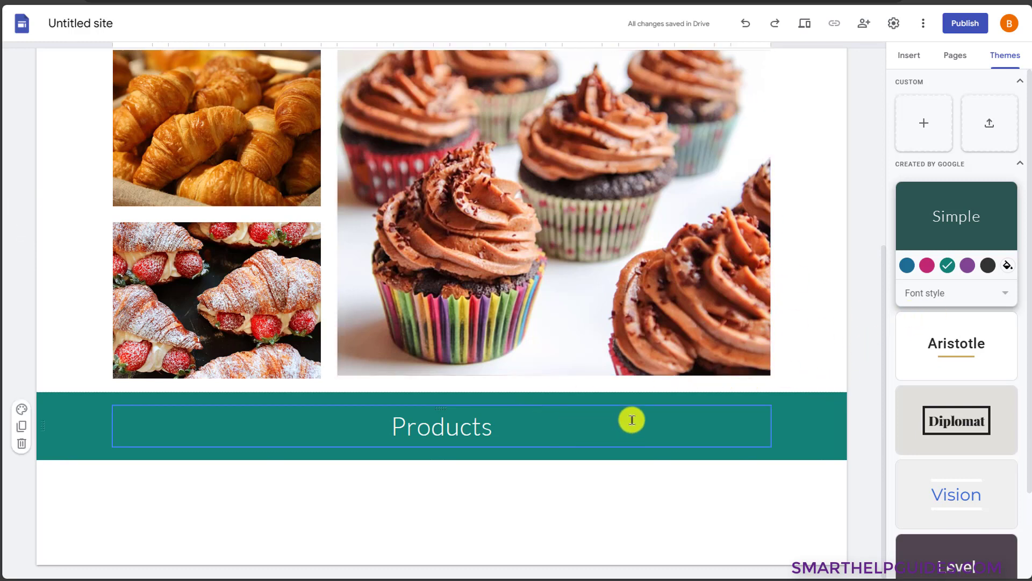
left_click(953, 347)
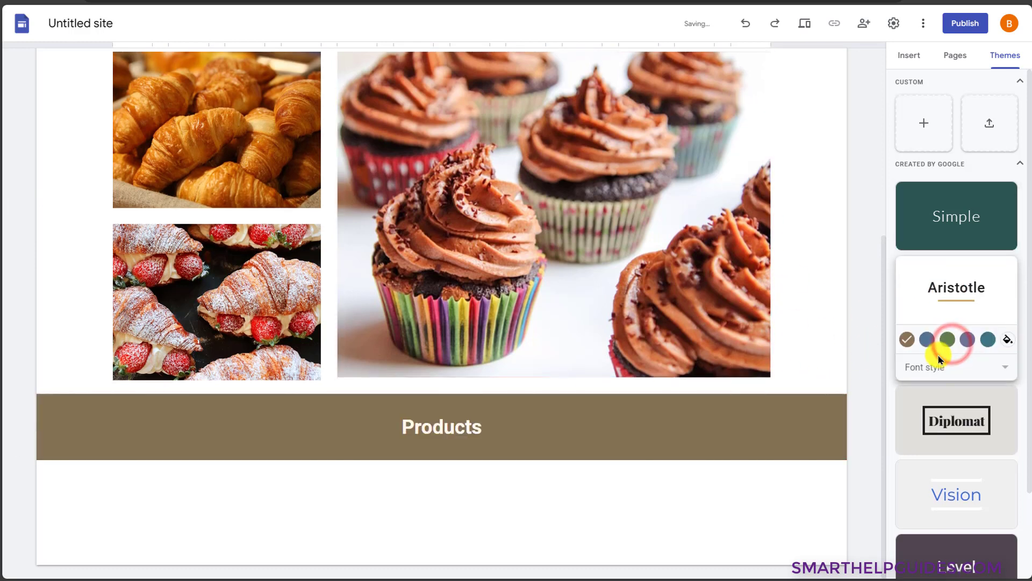
scroll(598, 439, "up", 5)
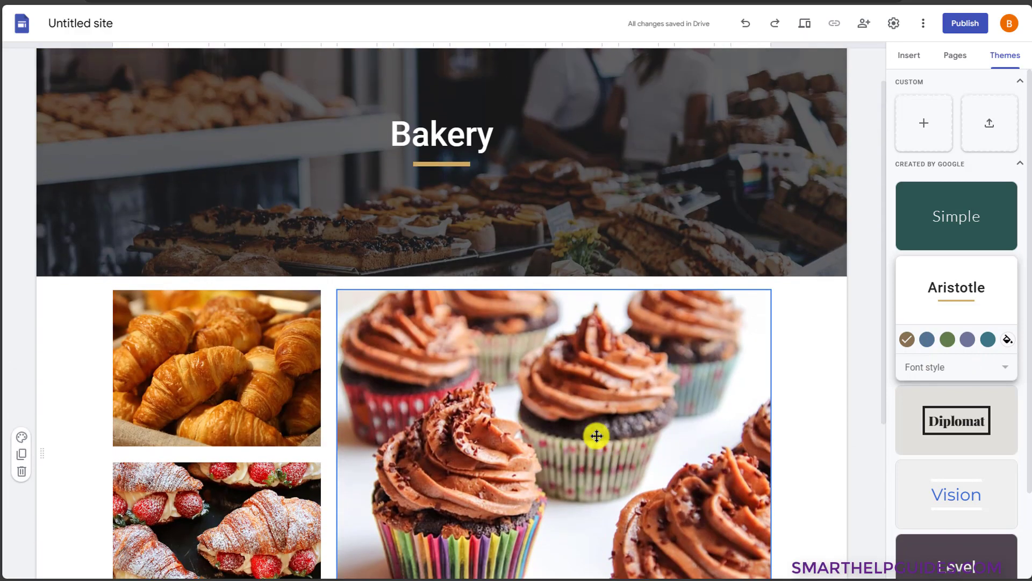
scroll(521, 228, "down", 5)
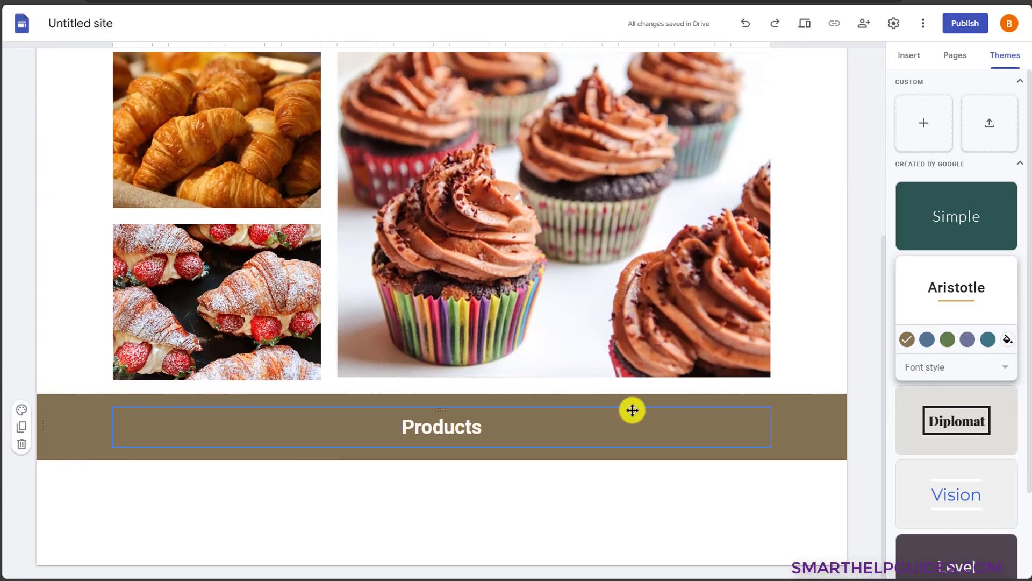
left_click(961, 427)
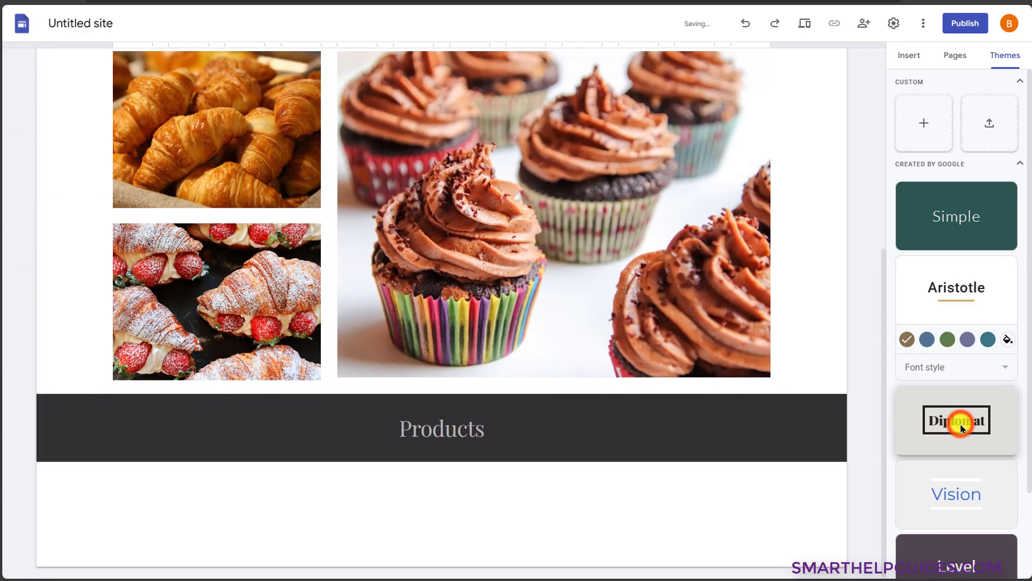
left_click(959, 486)
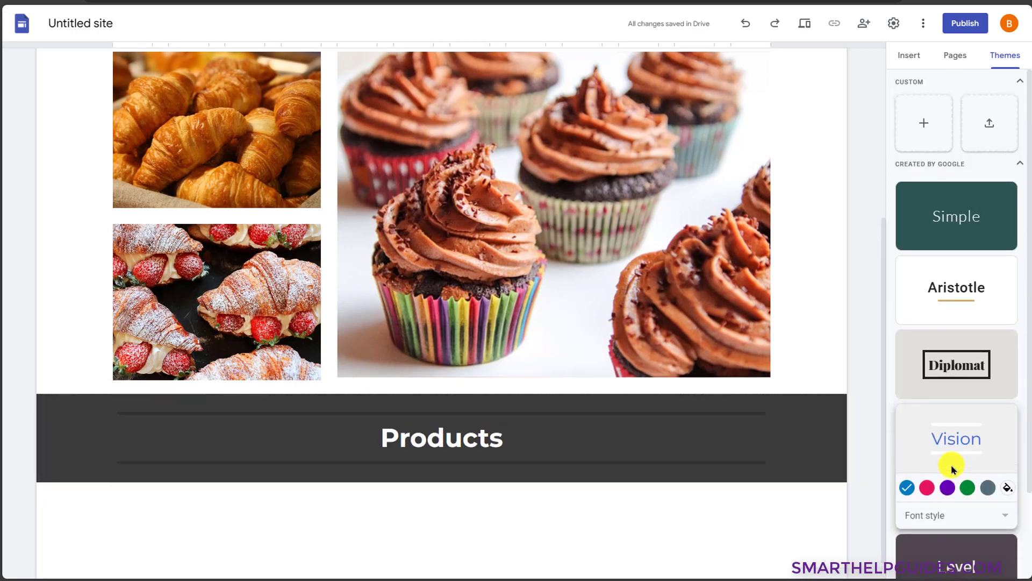
left_click(926, 211)
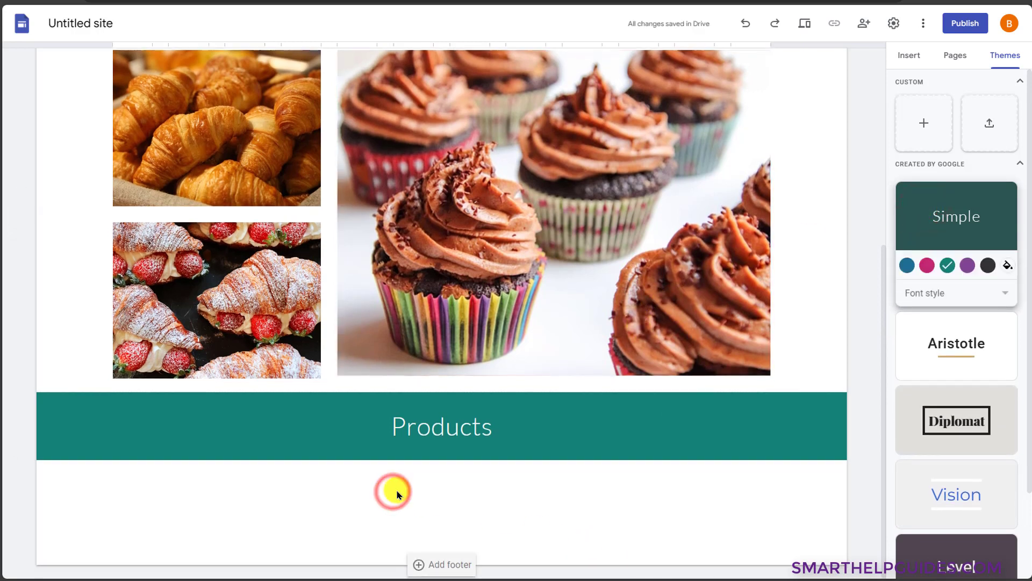
left_click(910, 57)
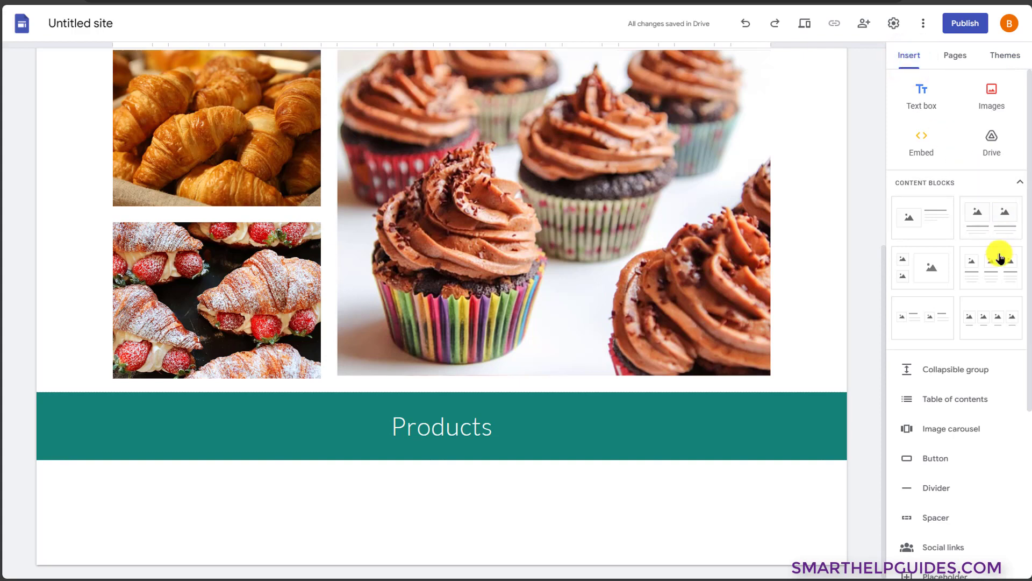
- Insert a two-image content block below Products and upload images into it
left_click(988, 220)
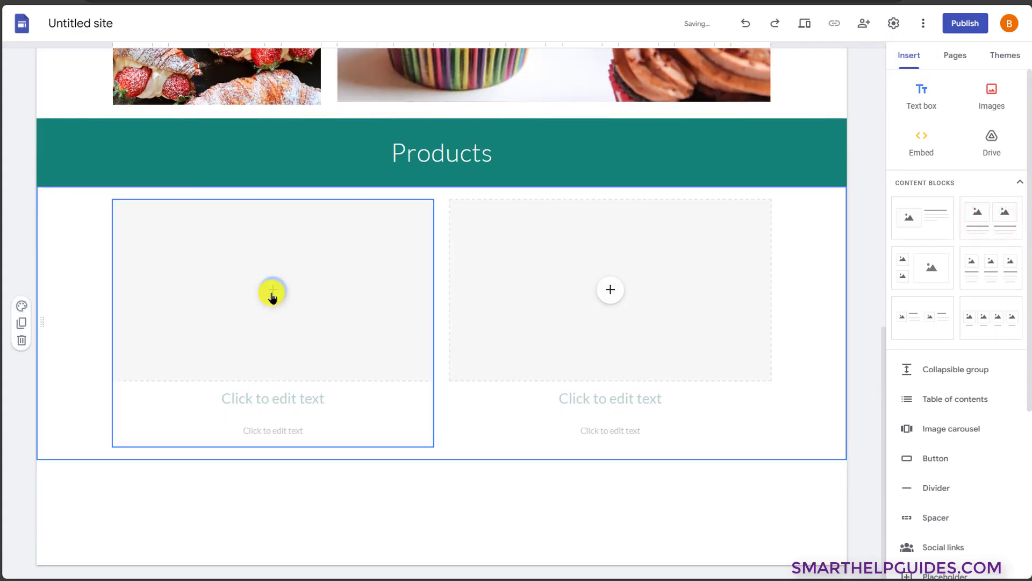
left_click(272, 293)
left_click(274, 321)
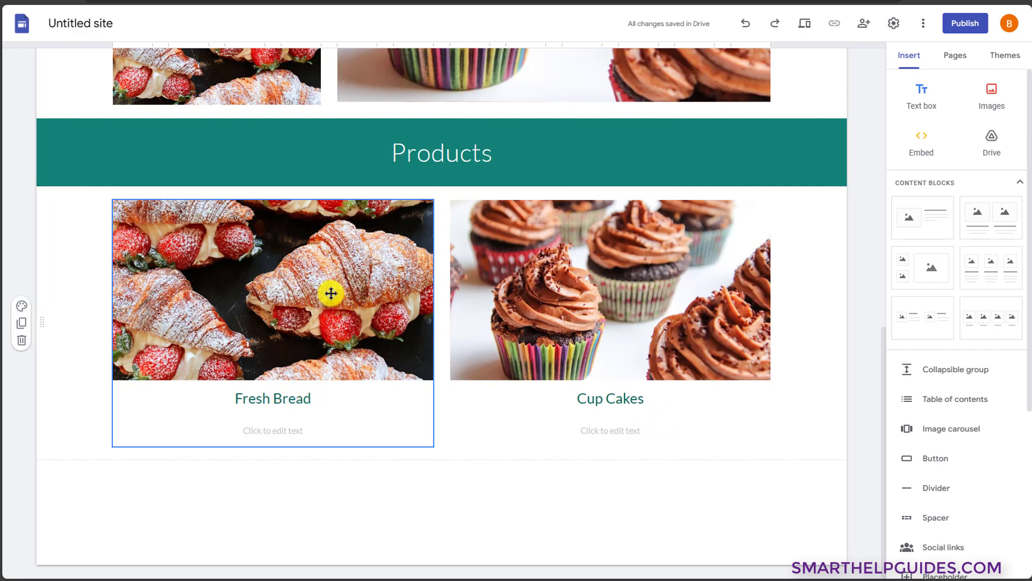
- Replace the Fresh Bread image with the uploaded bread-1284438_640.jpg croissant photo
left_click(333, 274)
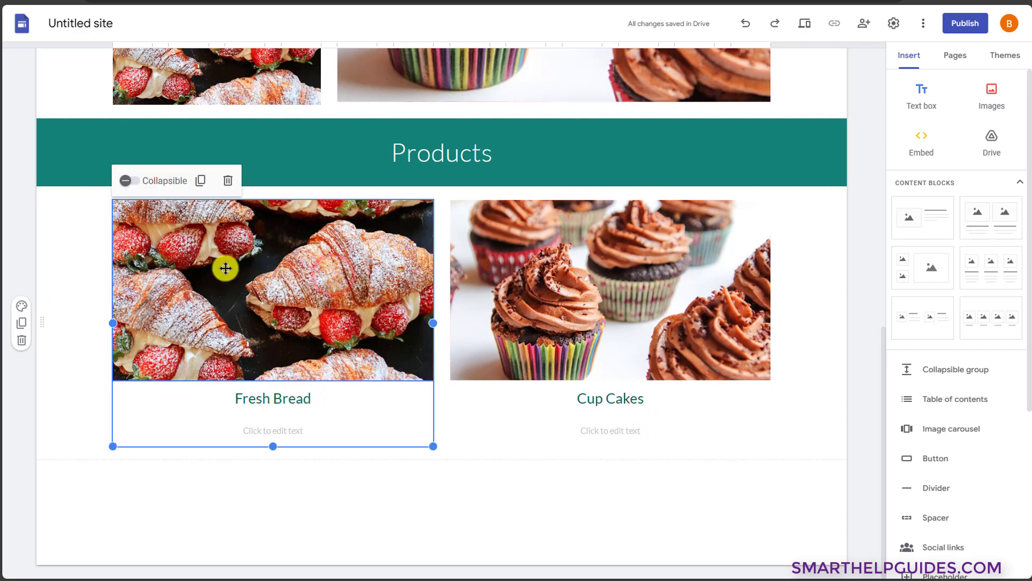
left_click(220, 245)
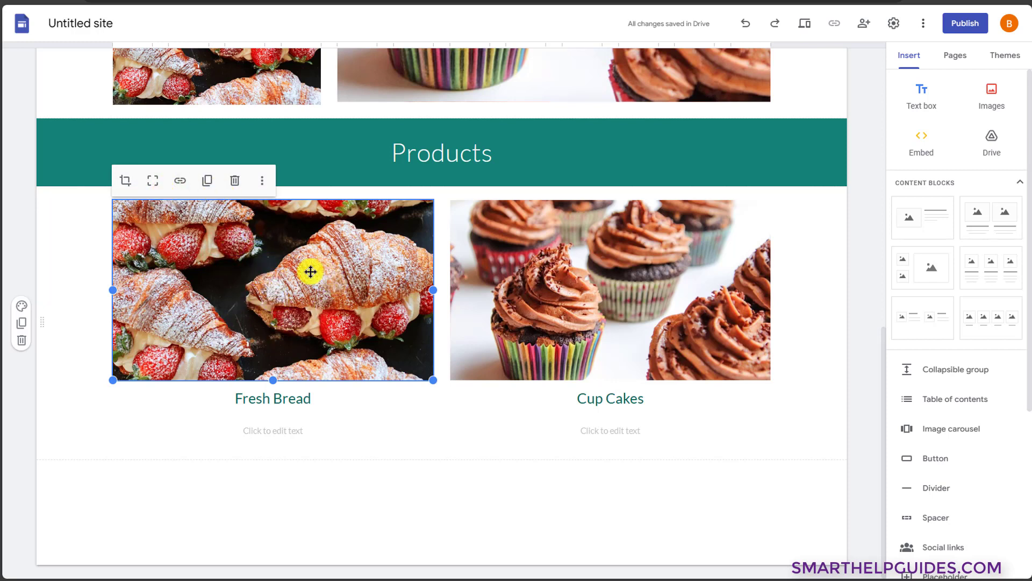
left_click(262, 181)
mouse_move(282, 215)
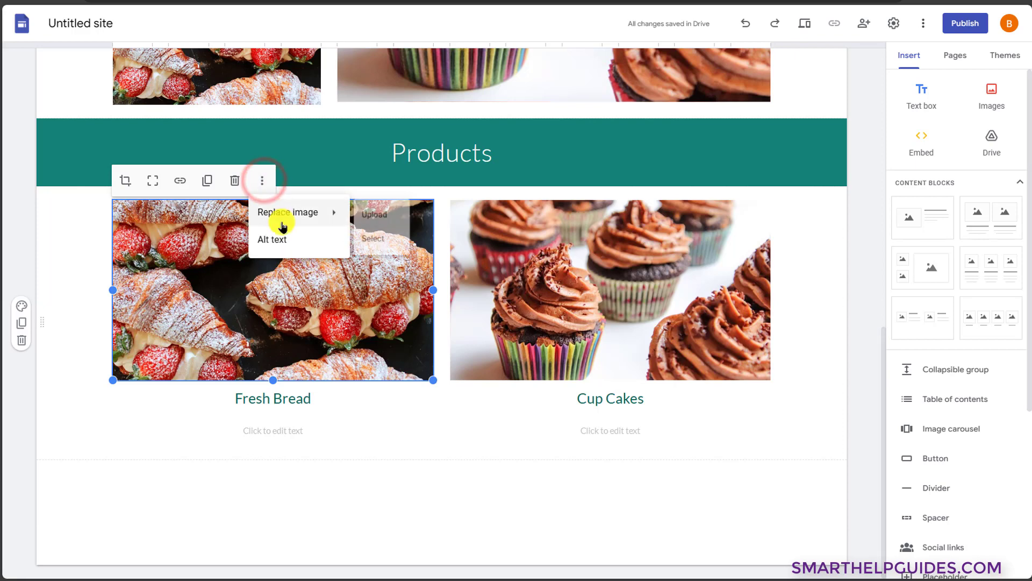
left_click(383, 226)
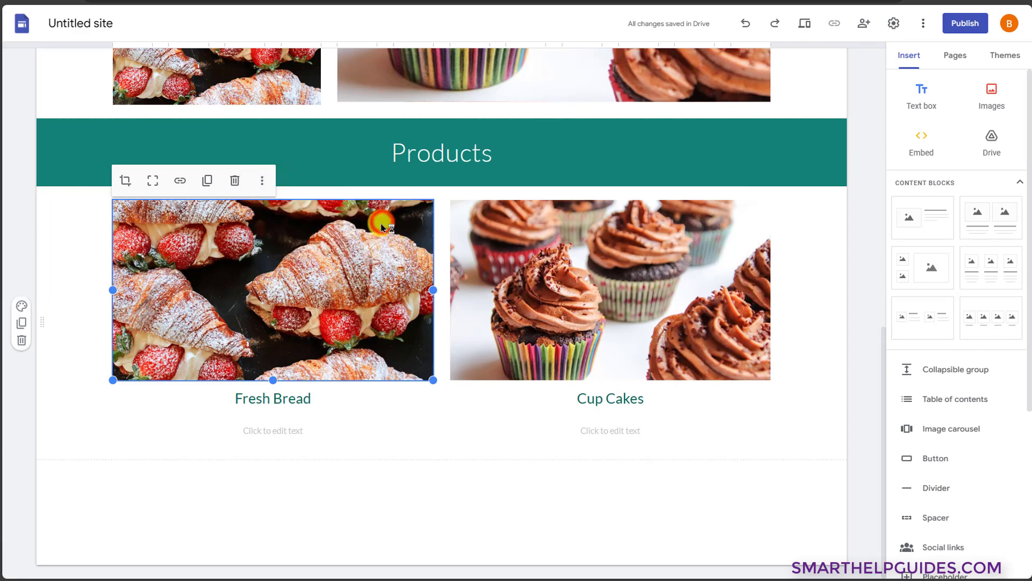
left_click(333, 68)
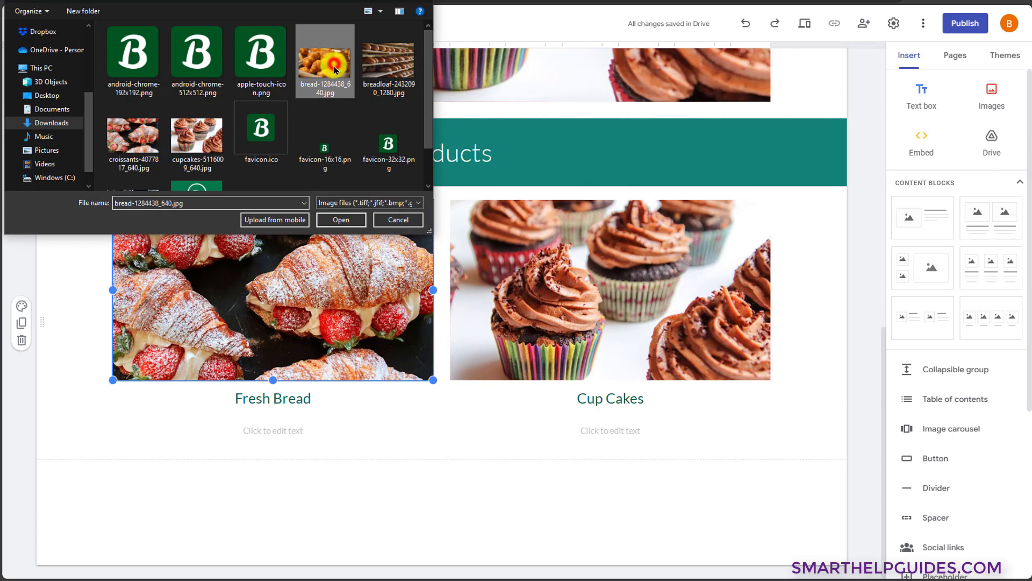
left_click(341, 219)
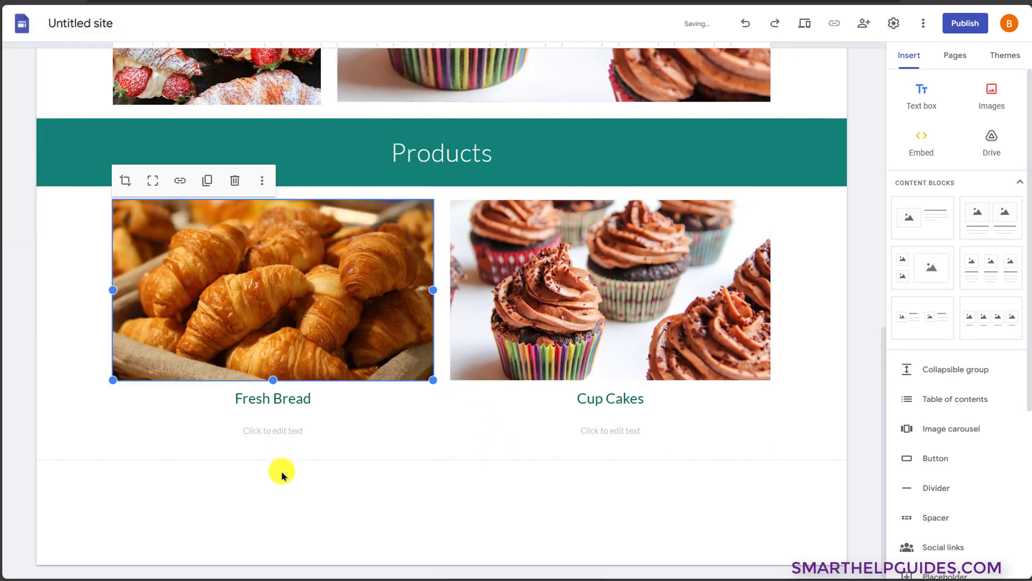
left_click(295, 495)
- Delete the empty description boxes under Fresh Bread and Cup Cakes
left_click(281, 398)
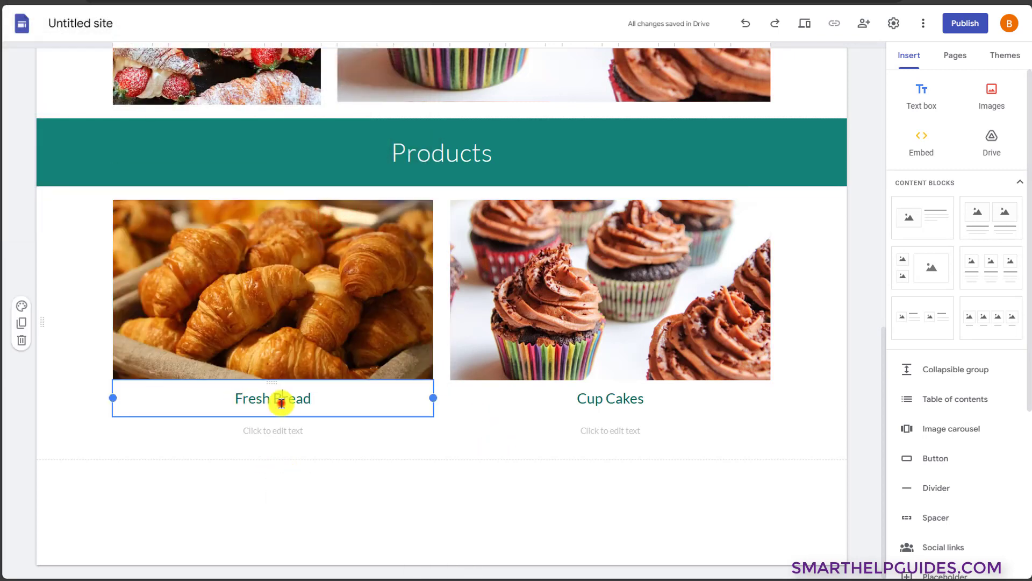
left_click(624, 477)
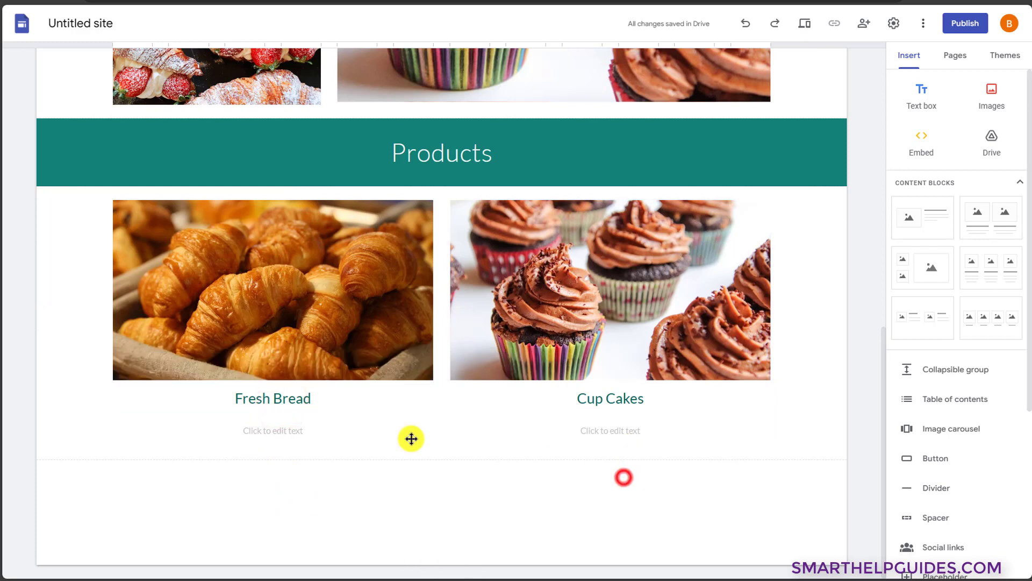
left_click(273, 430)
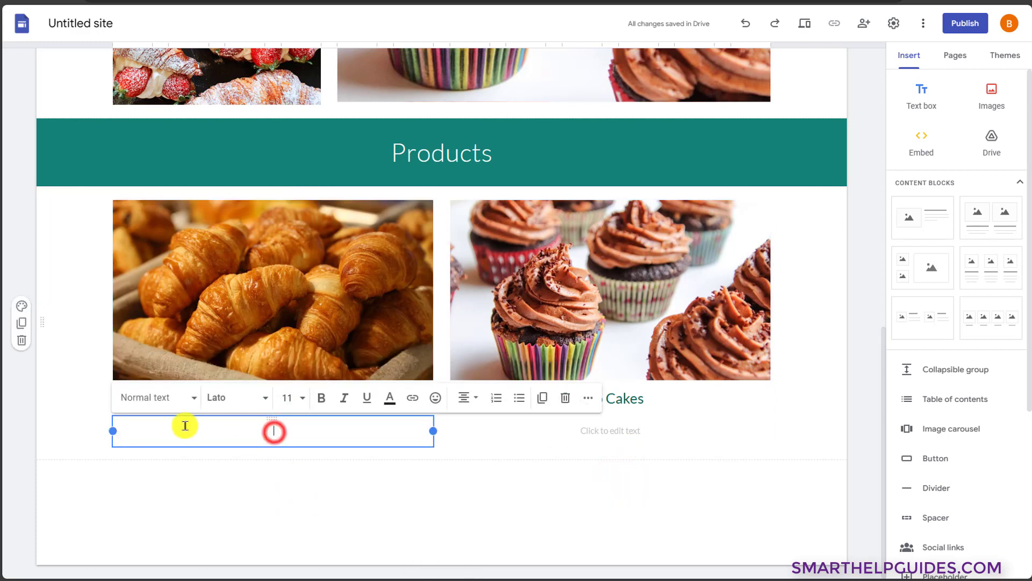
left_click(564, 406)
left_click(701, 432)
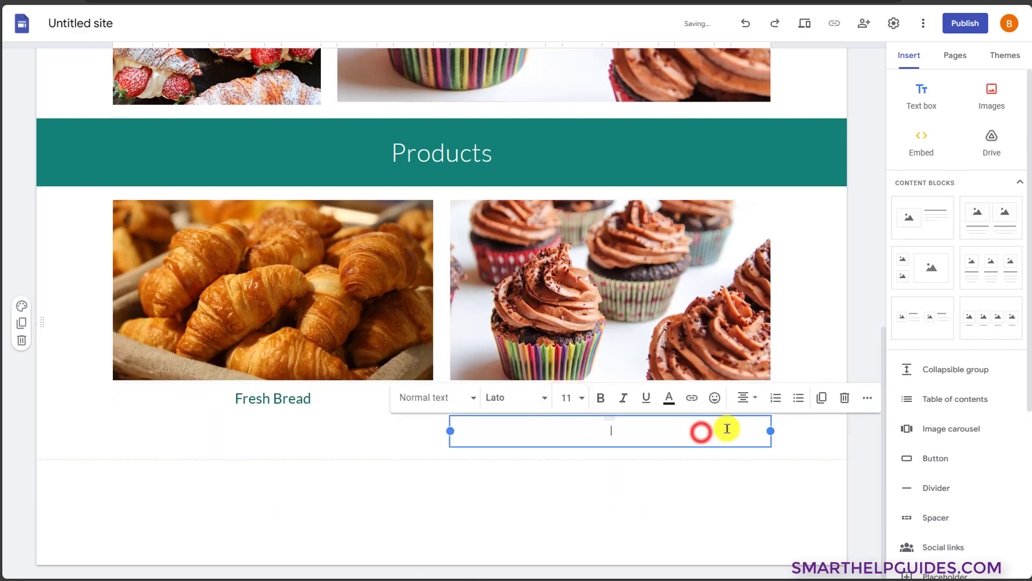
left_click(848, 395)
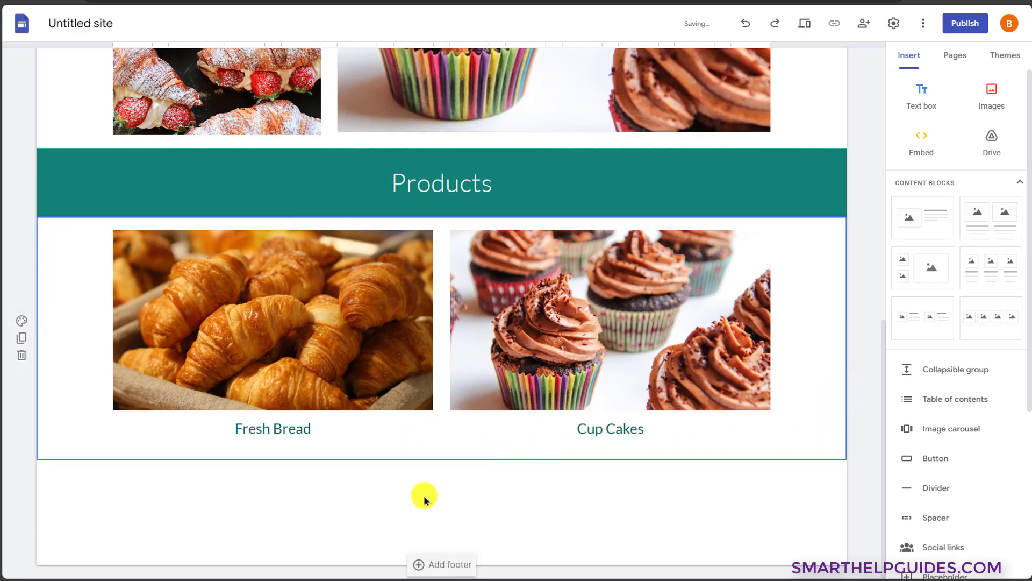
- Add a Contact Us button linked to the Contact Us page
left_click(976, 463)
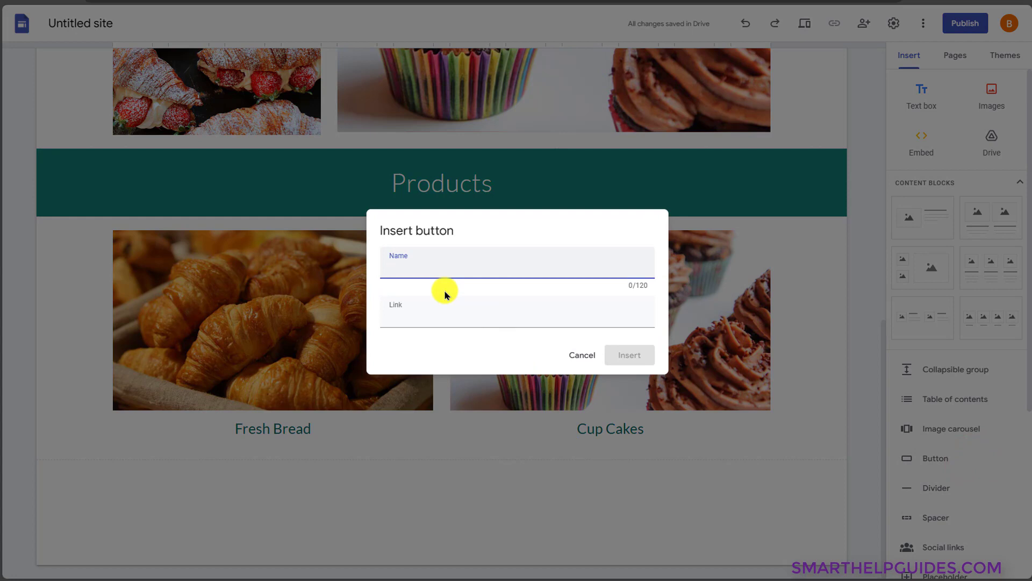
type("Con")
key("Tab")
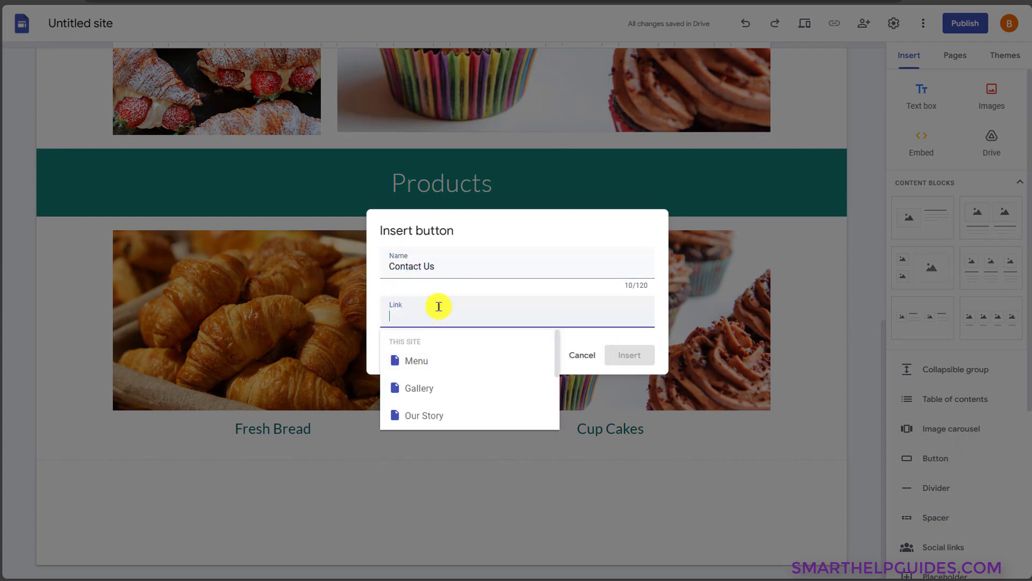
scroll(420, 395, "down", 1)
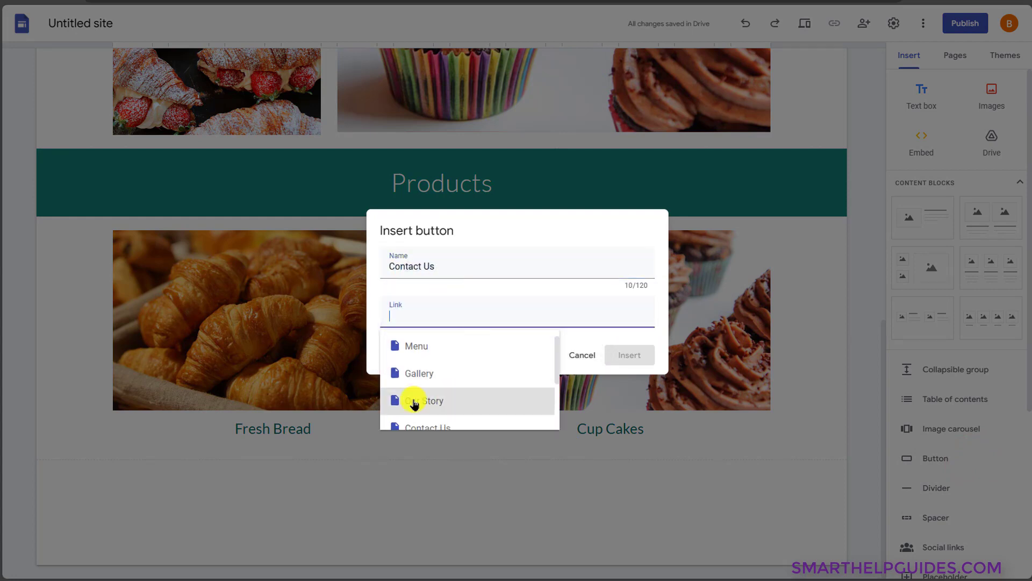
left_click(450, 426)
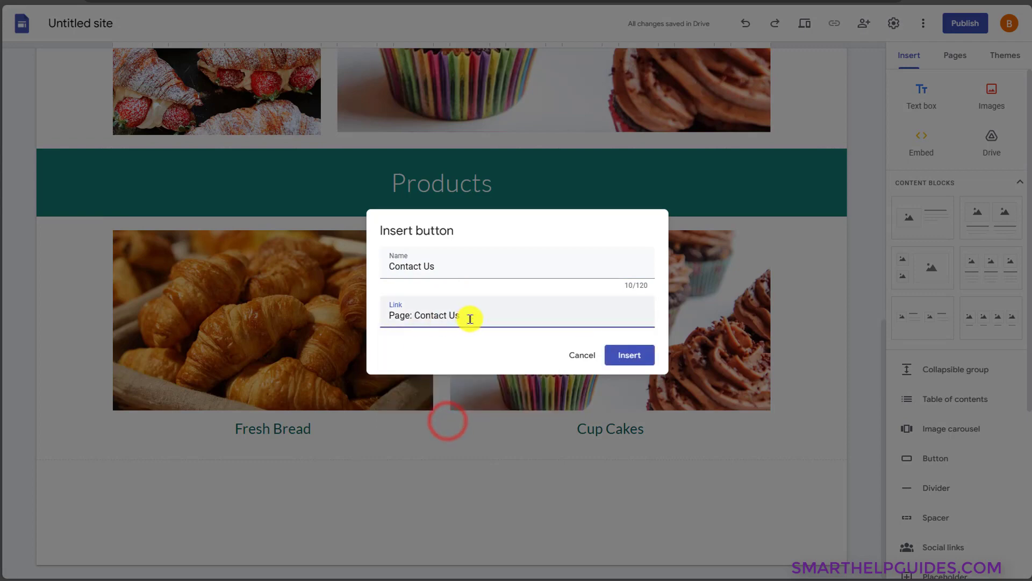
left_click(622, 359)
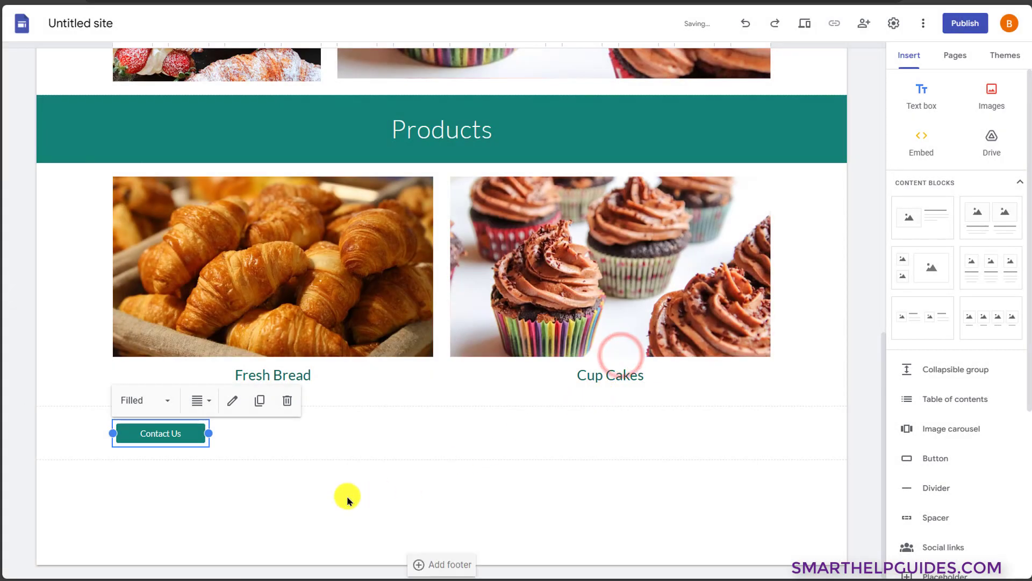
left_click(240, 499)
- Make the button's section teal and move the Contact Us button to the centre
left_click(327, 433)
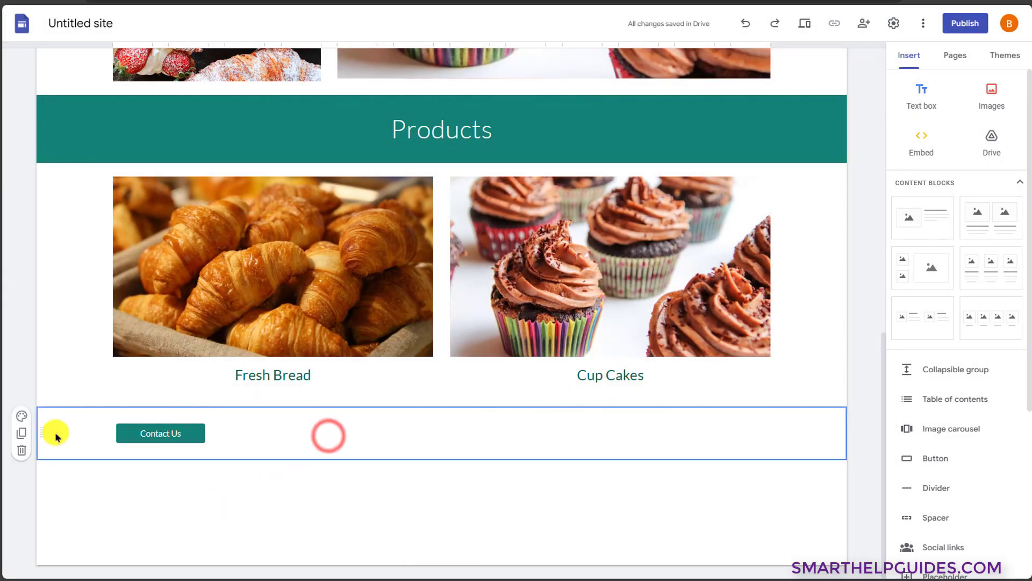
left_click(22, 417)
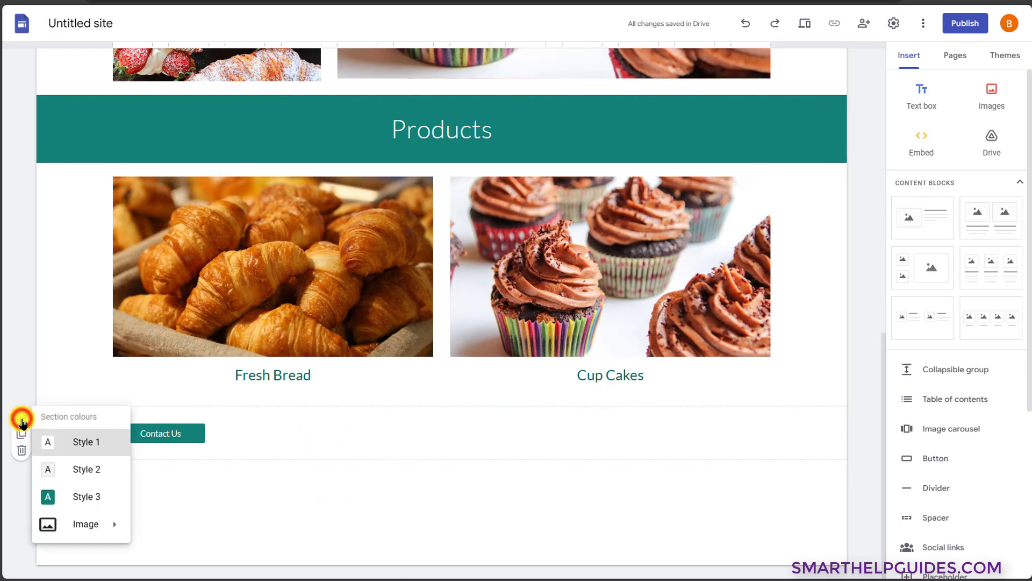
left_click(53, 487)
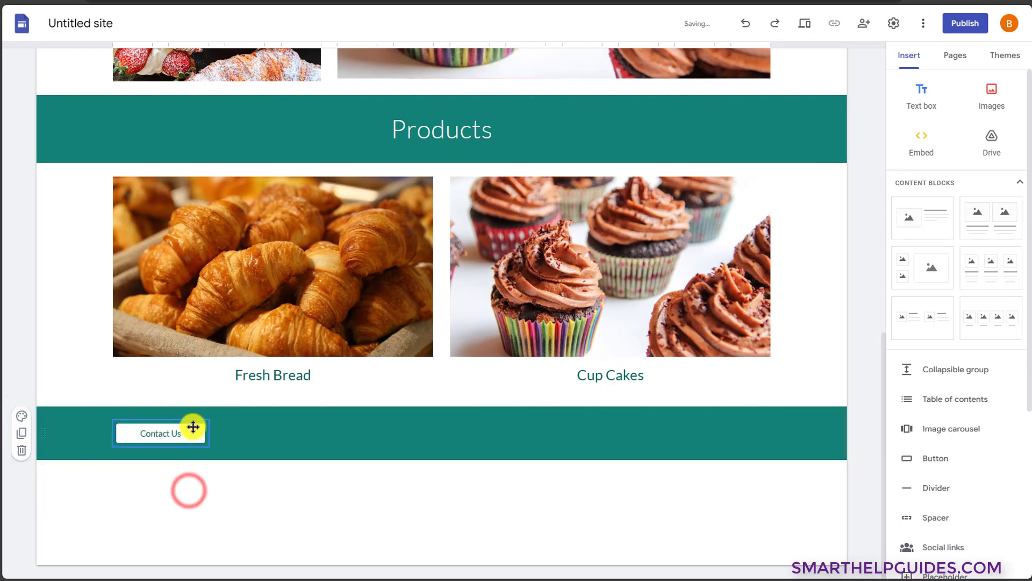
left_click_drag(192, 433, 440, 430)
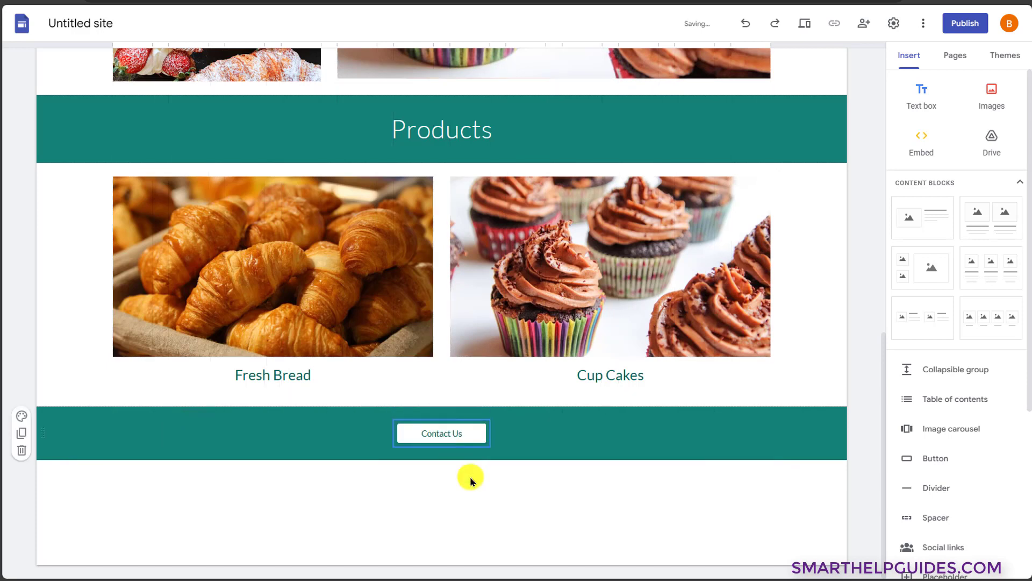
left_click(471, 491)
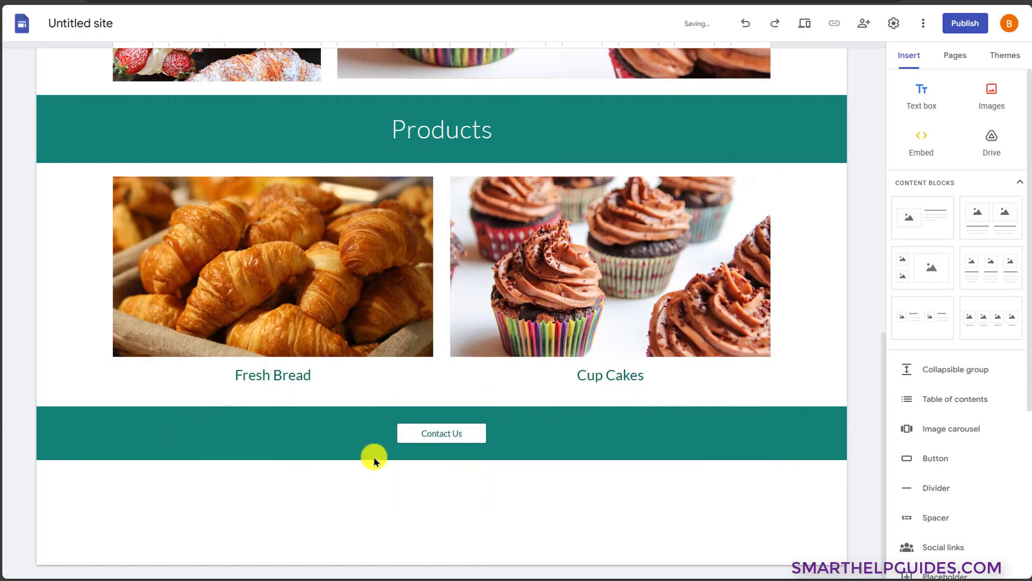
left_click(914, 97)
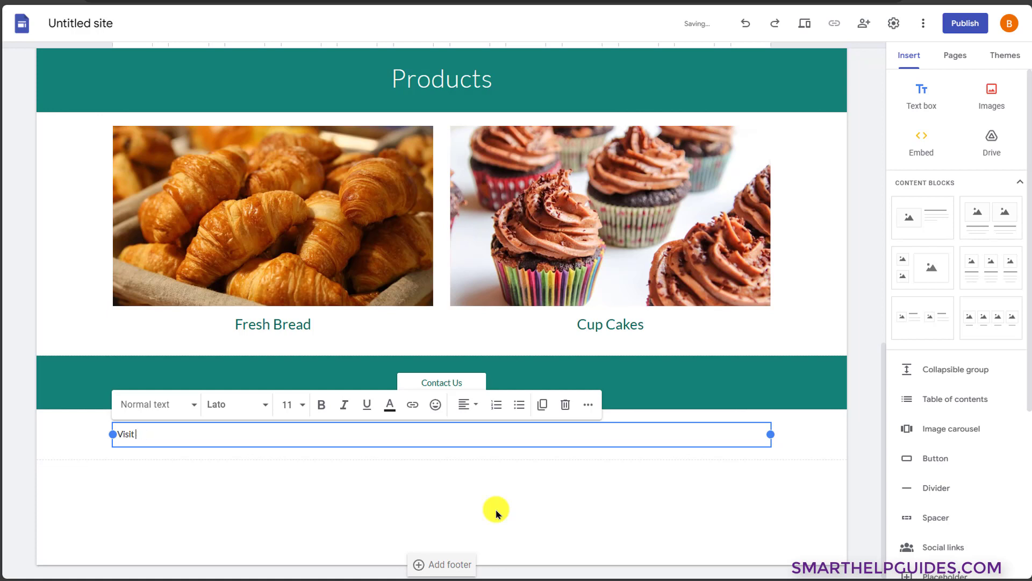
- Make the Visit Us text a centred Title
left_click(247, 514)
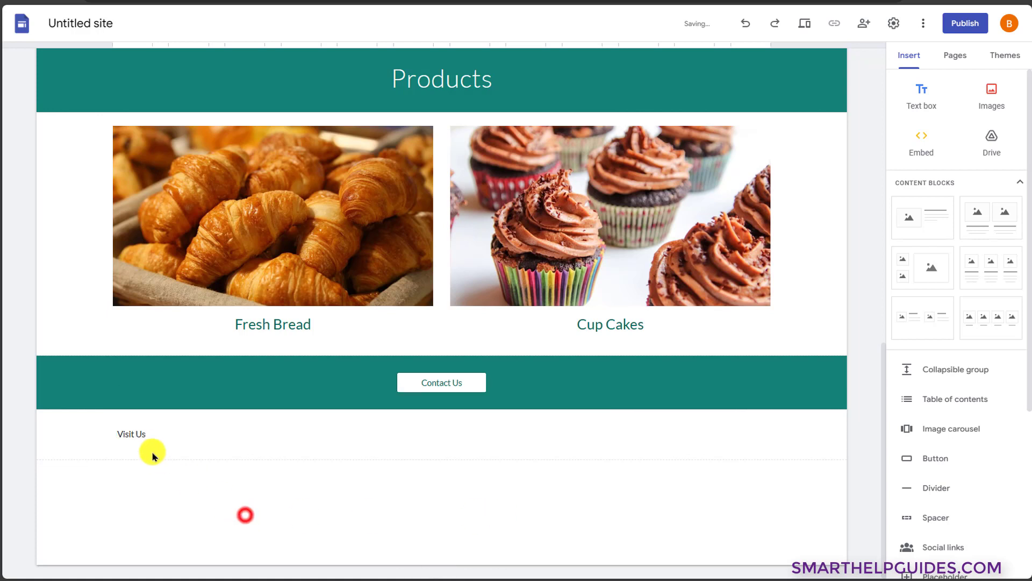
left_click(150, 433)
left_click_drag(155, 433, 115, 434)
left_click(181, 409)
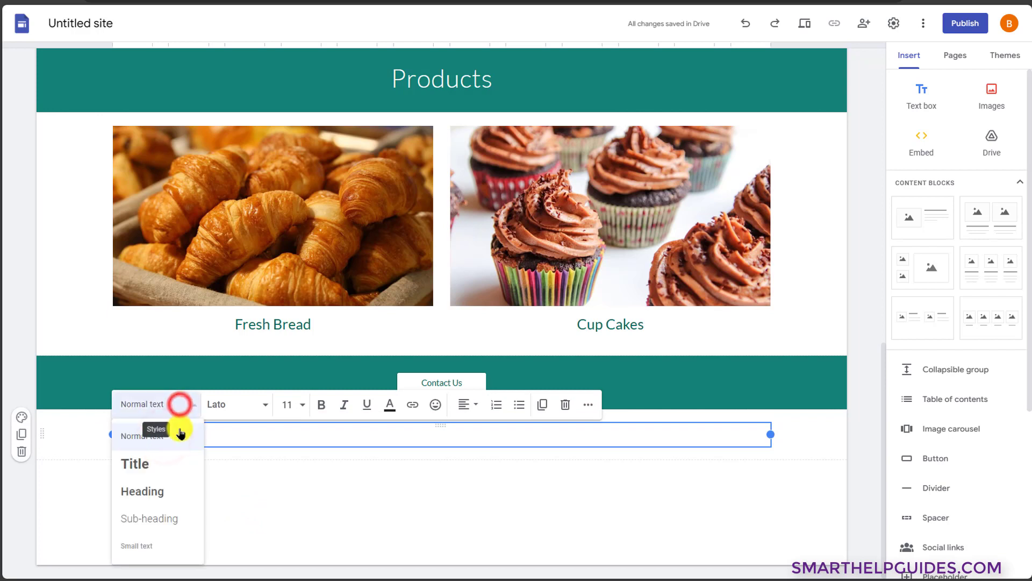
left_click(154, 465)
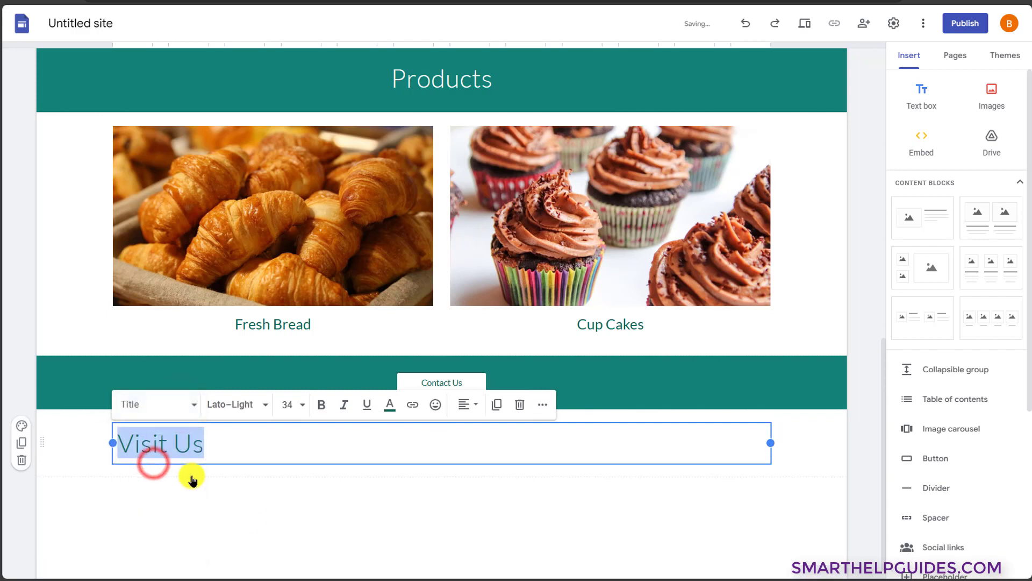
left_click(465, 404)
left_click(462, 464)
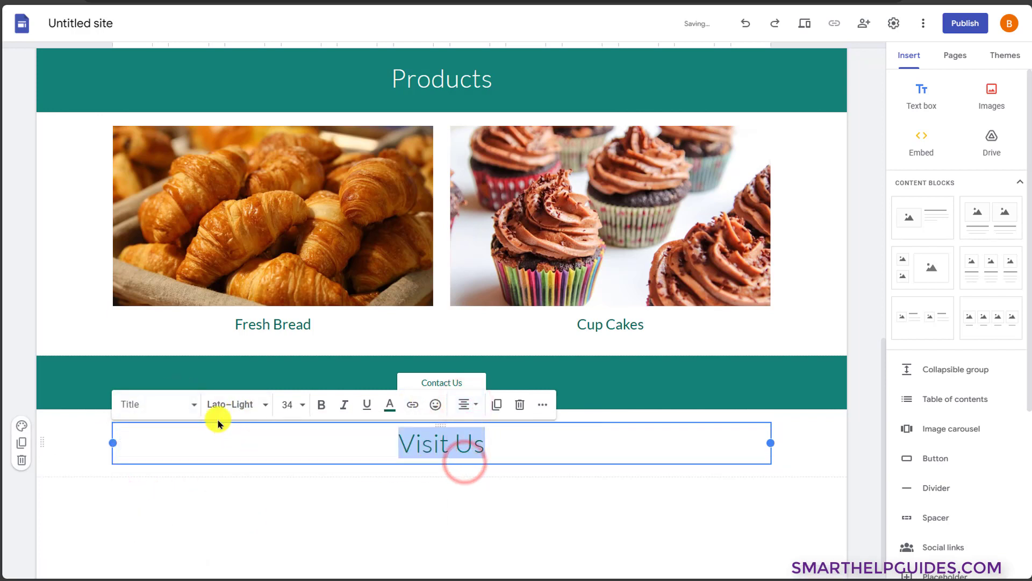
- After trying Heading style, keep Visit Us as Title and set it to size 30 bold
left_click(177, 406)
left_click(154, 494)
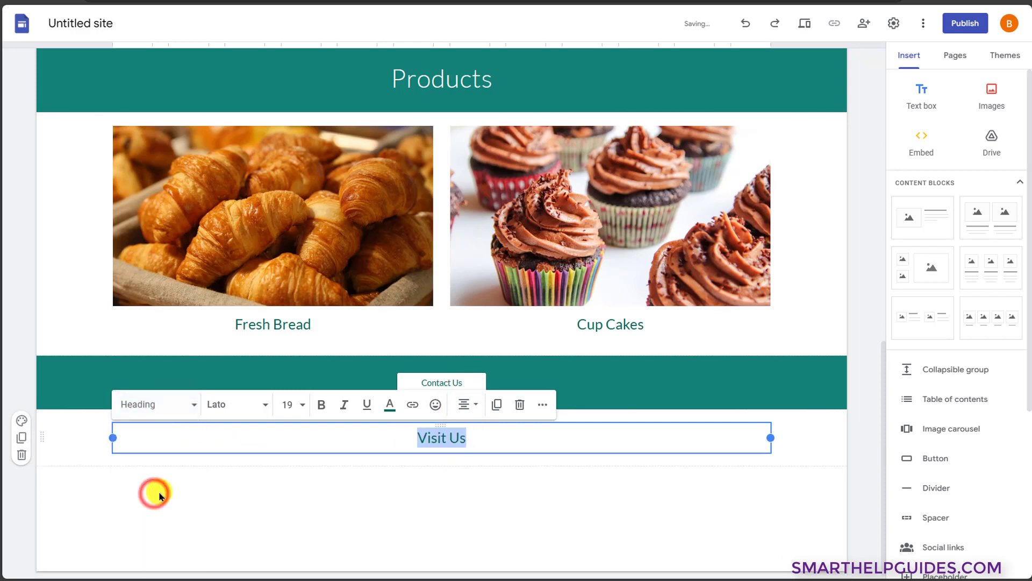
left_click(165, 404)
left_click(156, 458)
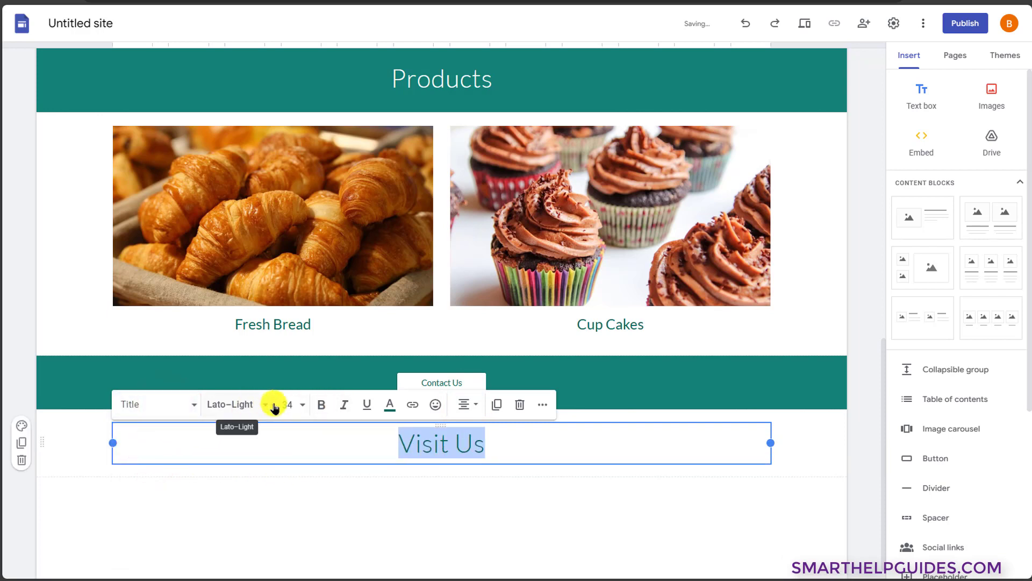
left_click(302, 407)
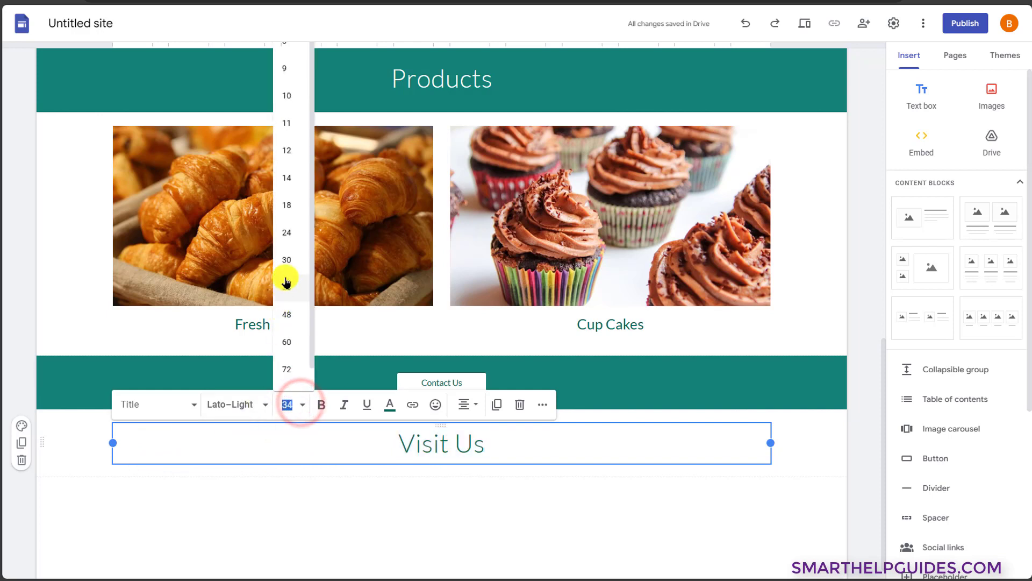
left_click(295, 265)
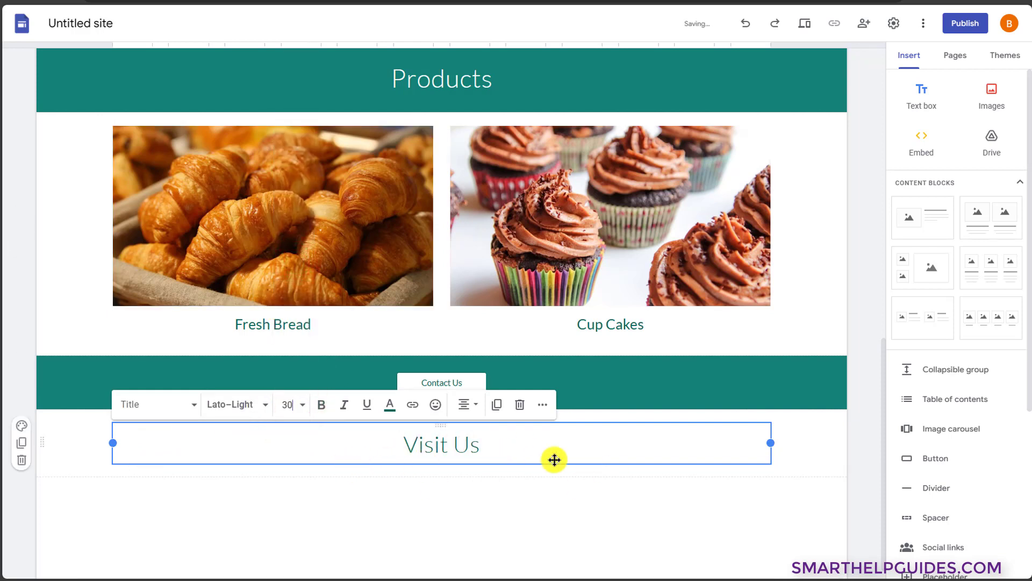
left_click(316, 405)
left_click(353, 507)
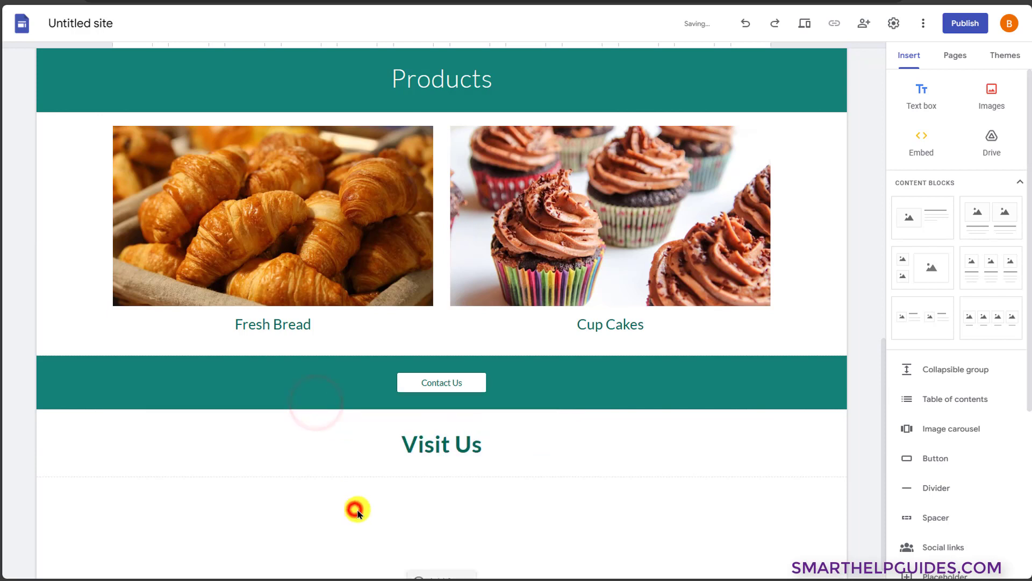
scroll(517, 520, "down", 1)
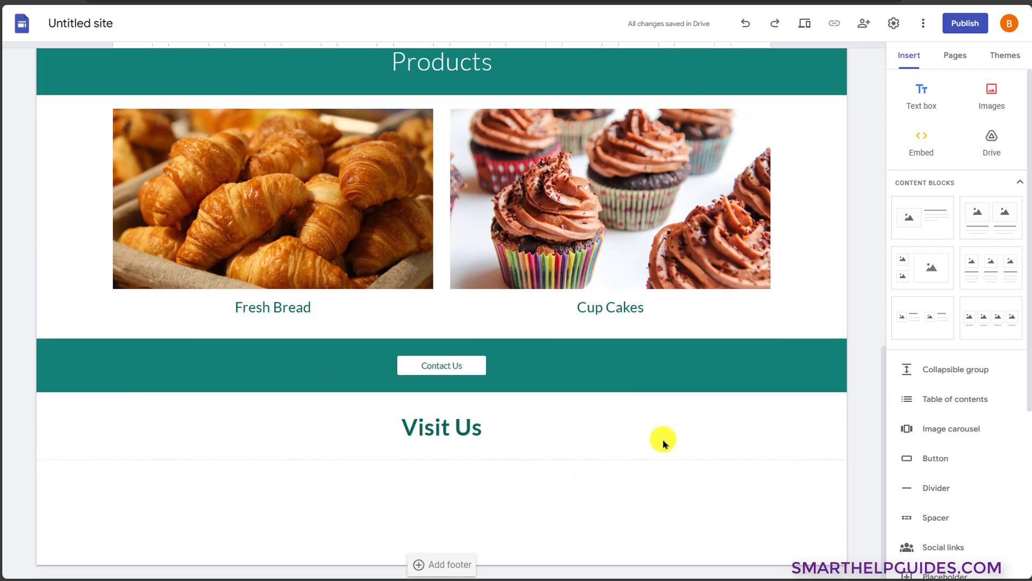
- Insert a Google map panned to the United States with a pin dropped in Colorado
scroll(937, 383, "down", 3)
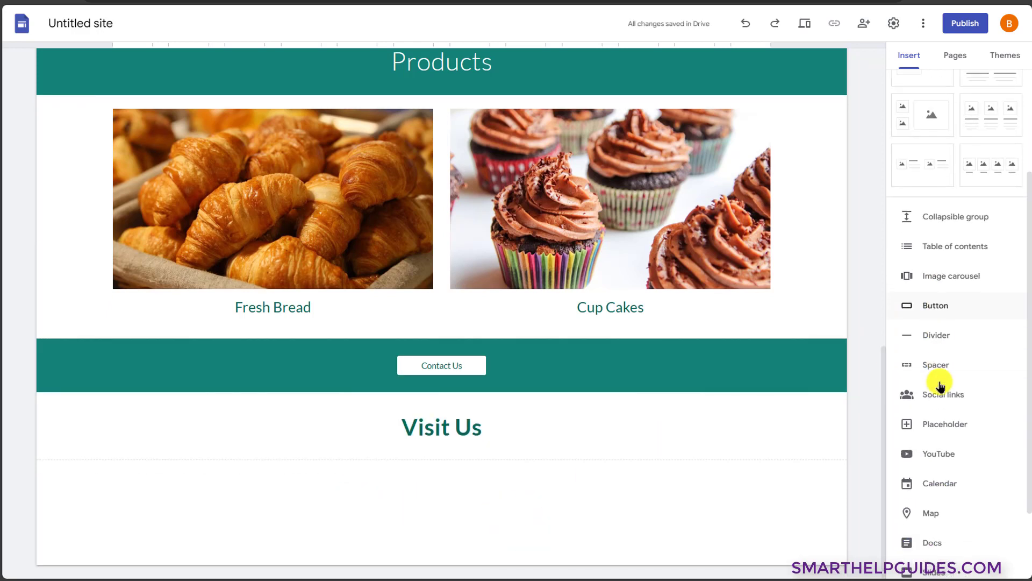
scroll(939, 385, "down", 2)
left_click(935, 435)
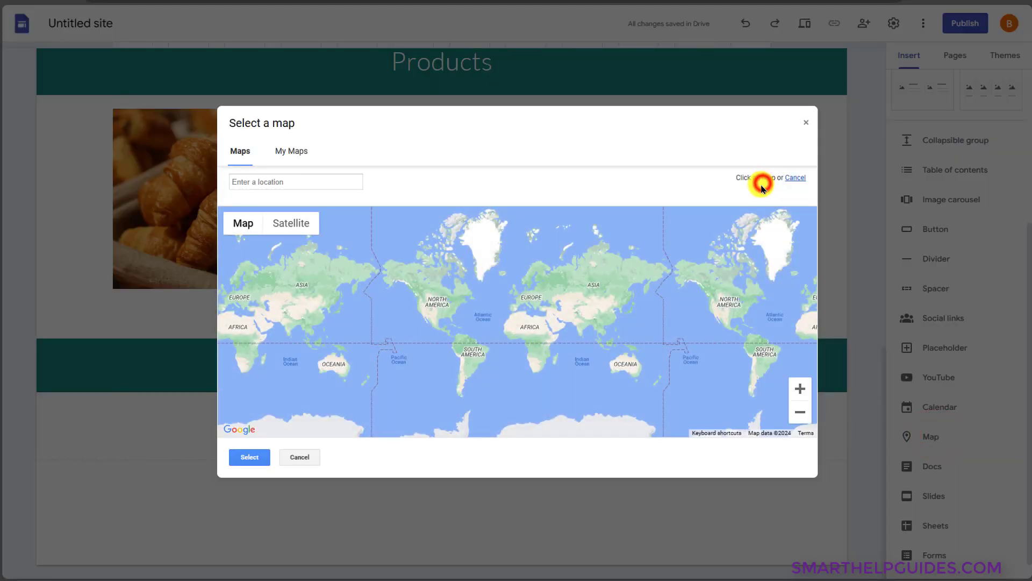
left_click(800, 388)
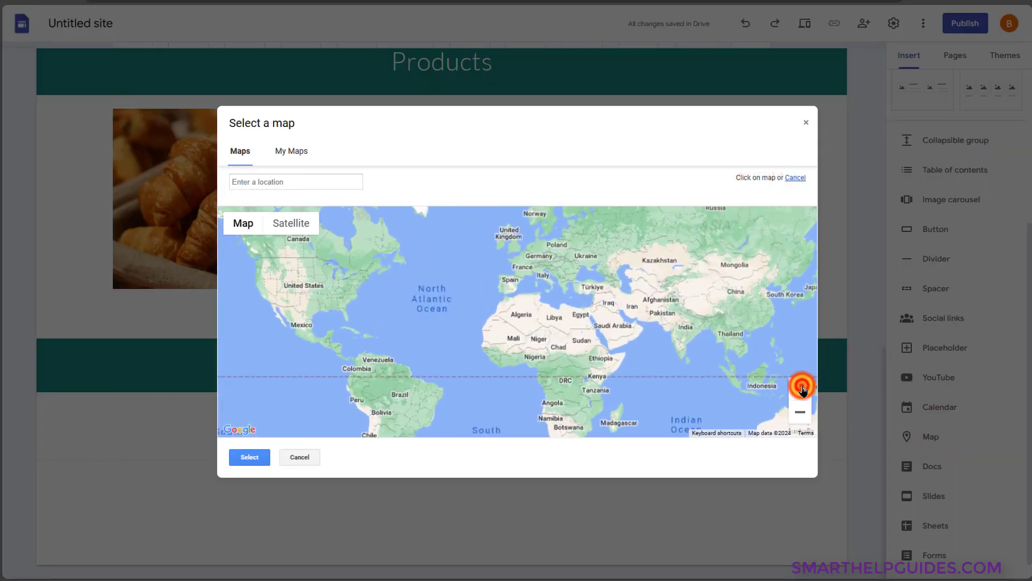
left_click(800, 389)
left_click_drag(334, 316, 594, 332)
left_click(268, 181)
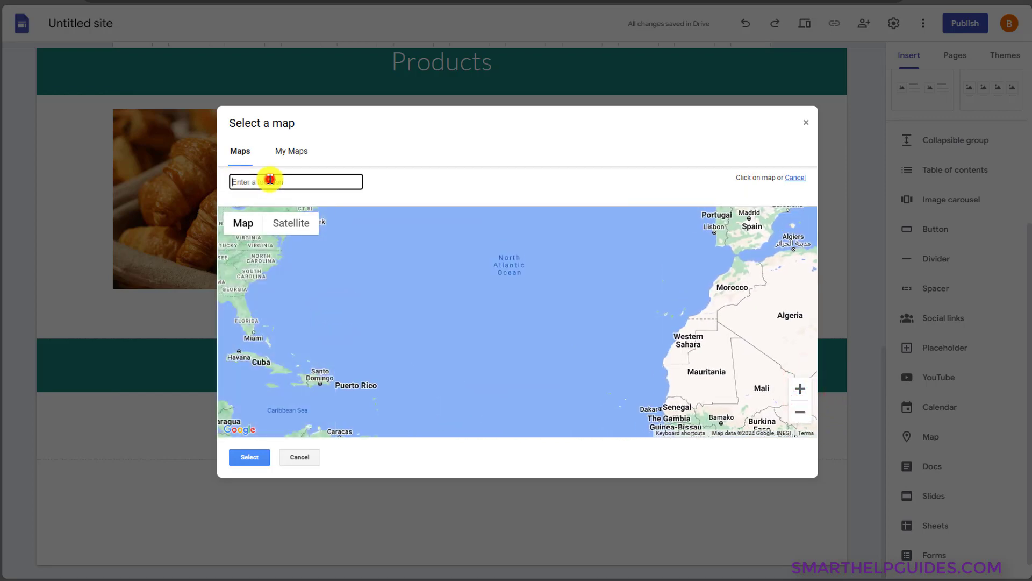
left_click_drag(299, 284, 666, 349)
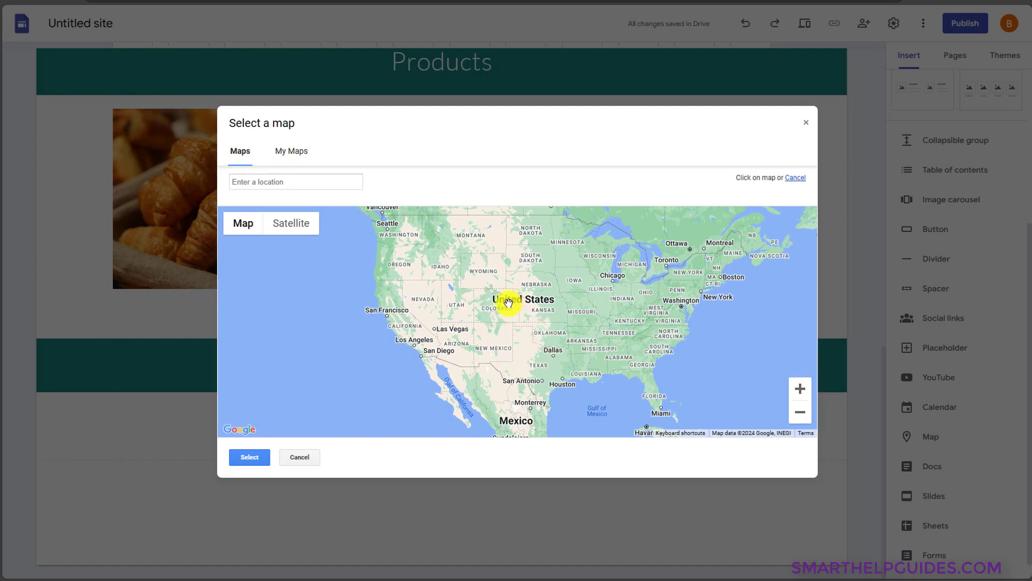
left_click(243, 454)
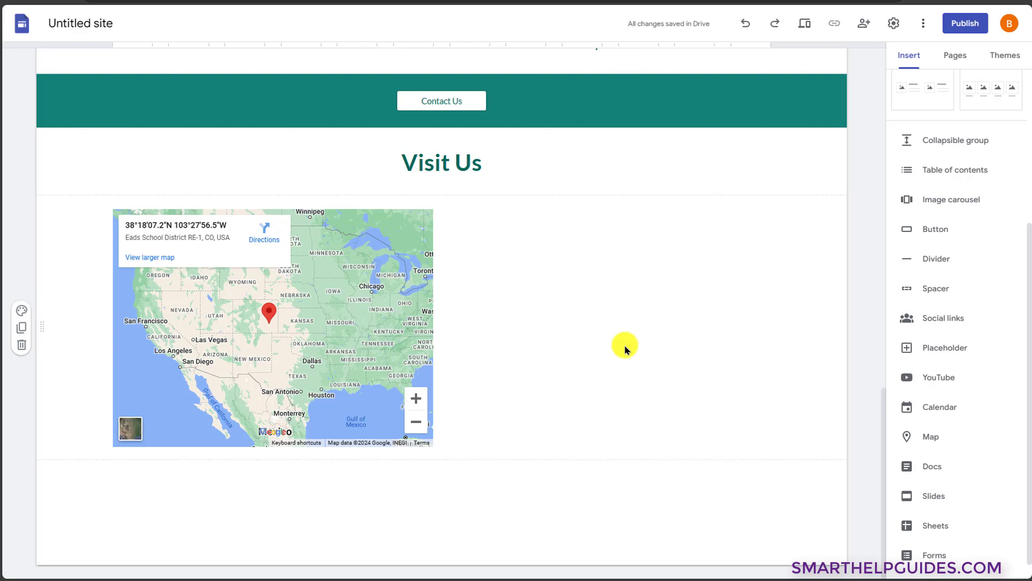
- Add an Order Now text box below the map
scroll(946, 183, "up", 5)
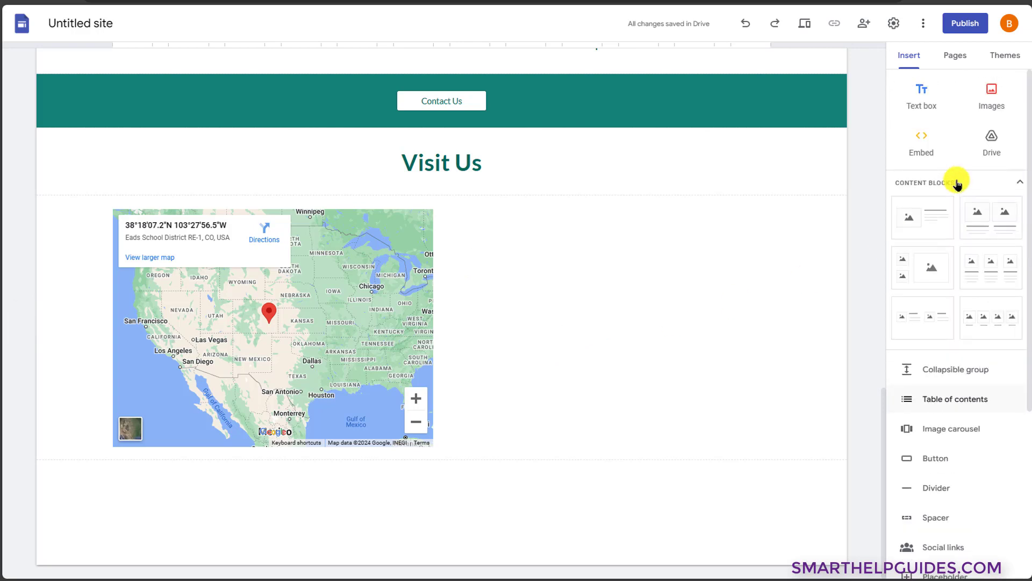
left_click(916, 91)
left_click(187, 498)
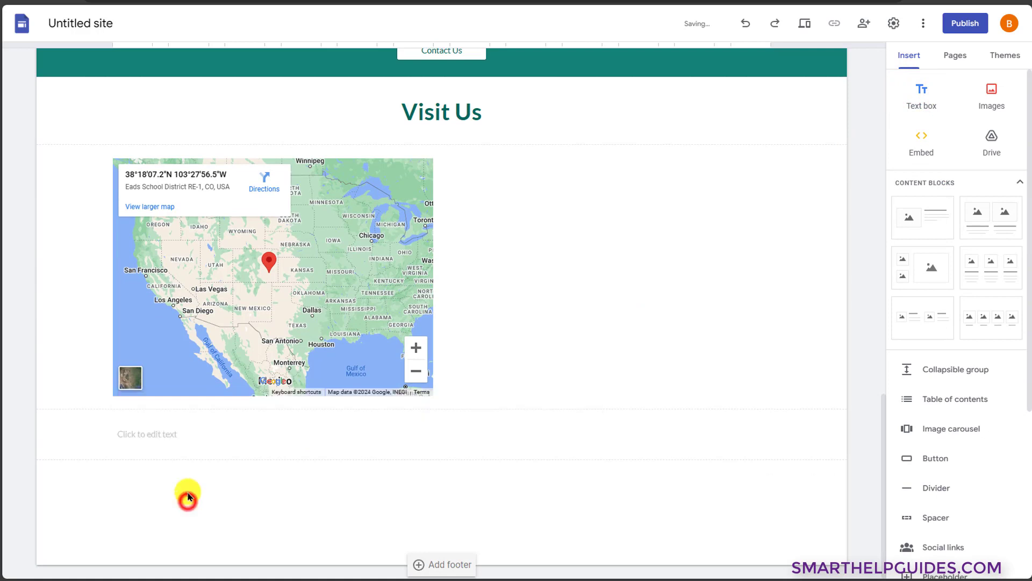
left_click(197, 434)
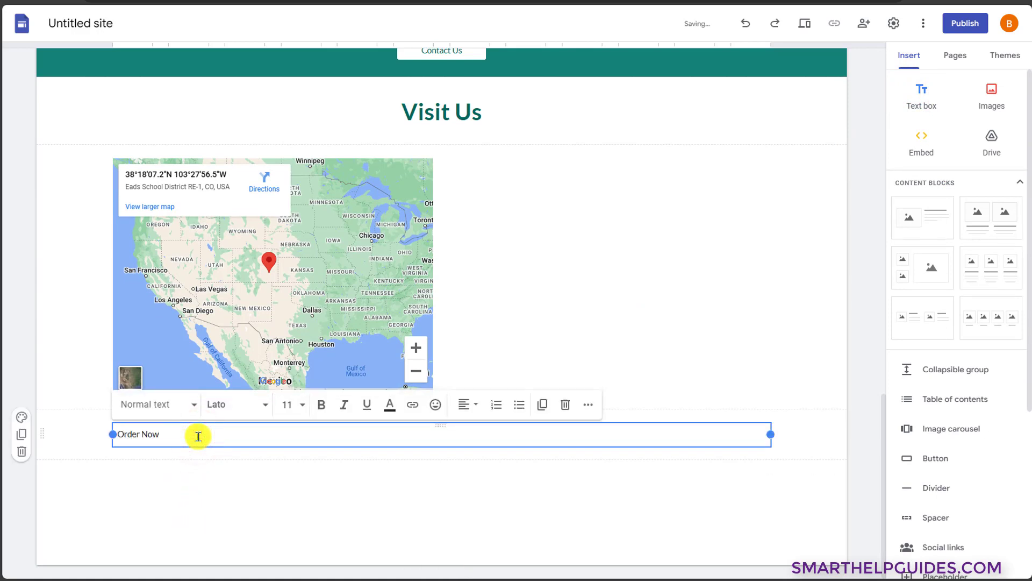
left_click(189, 520)
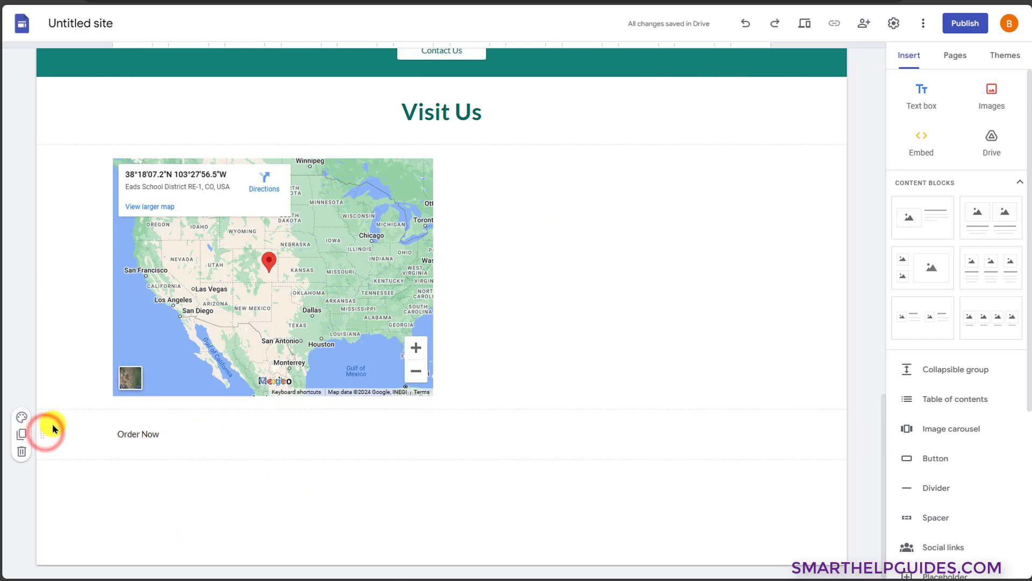
- Drag the Order Now box up to sit beside the map
mouse_move(46, 434)
left_mouse_down()
mouse_move(60, 364)
mouse_move(403, 233)
mouse_move(505, 207)
mouse_move(535, 337)
mouse_move(488, 215)
mouse_move(518, 270)
mouse_move(543, 274)
mouse_move(579, 317)
mouse_move(486, 221)
mouse_move(521, 267)
mouse_move(279, 143)
mouse_move(247, 154)
mouse_move(166, 391)
mouse_move(41, 428)
left_mouse_up()
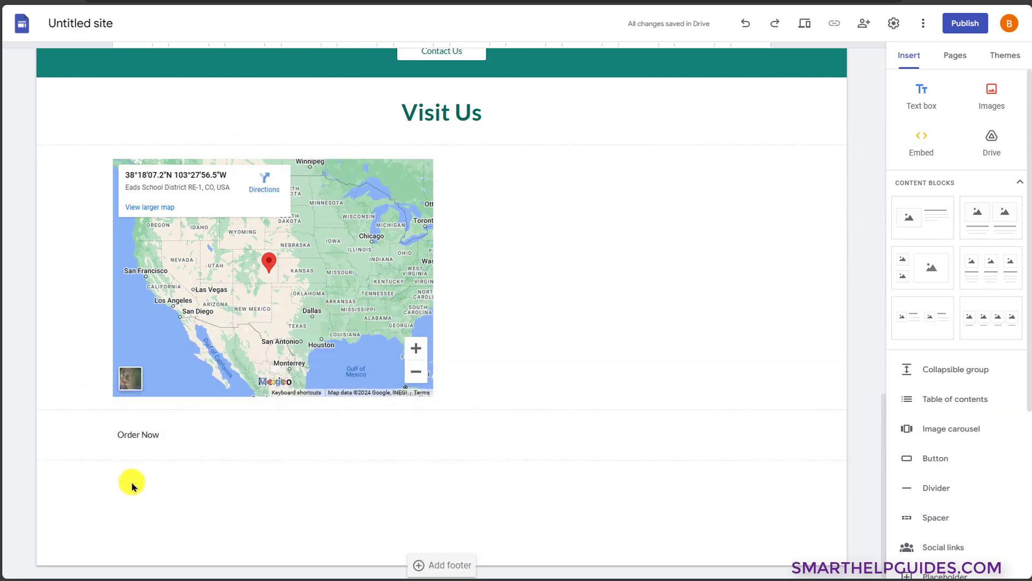
left_click(151, 435)
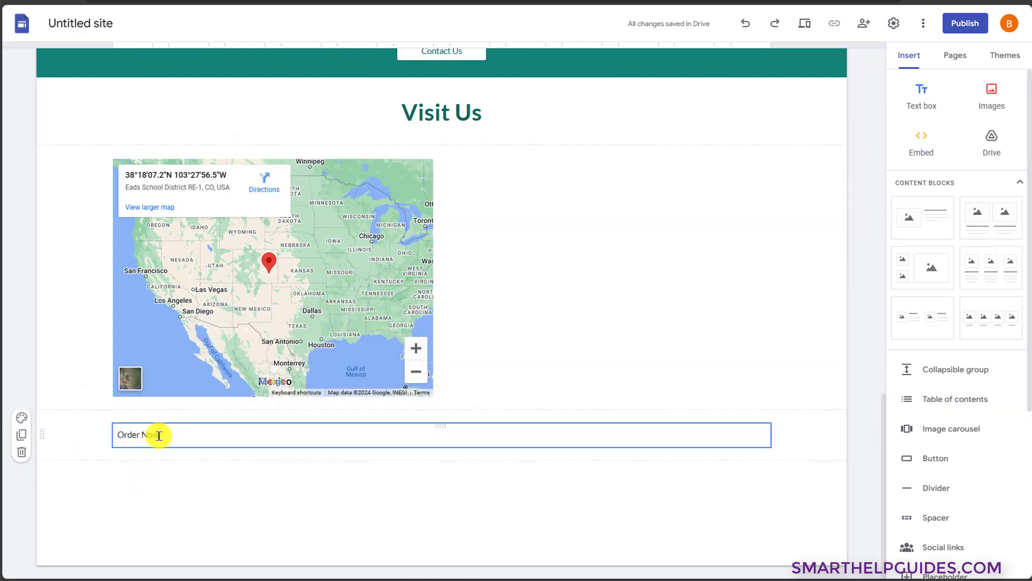
left_click(444, 427)
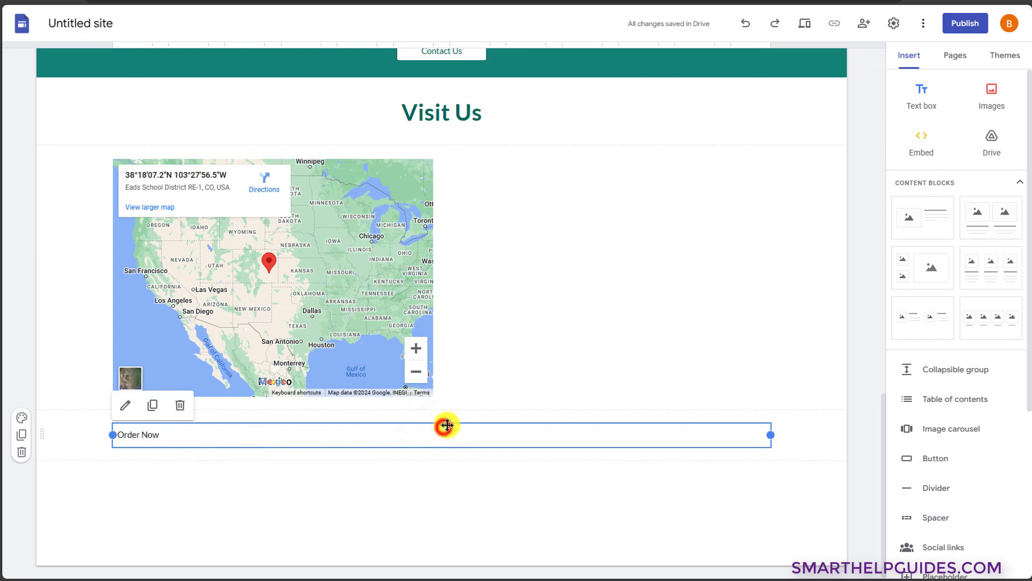
left_click_drag(446, 425, 456, 220)
left_click(489, 219)
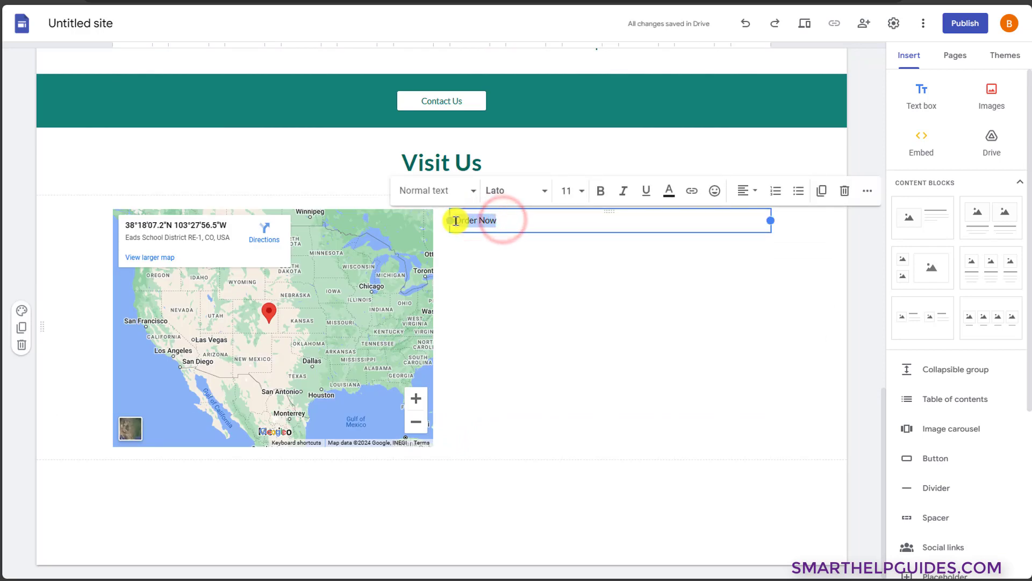
- Make Order Now a centred, bold Title
left_click(749, 191)
left_click(745, 249)
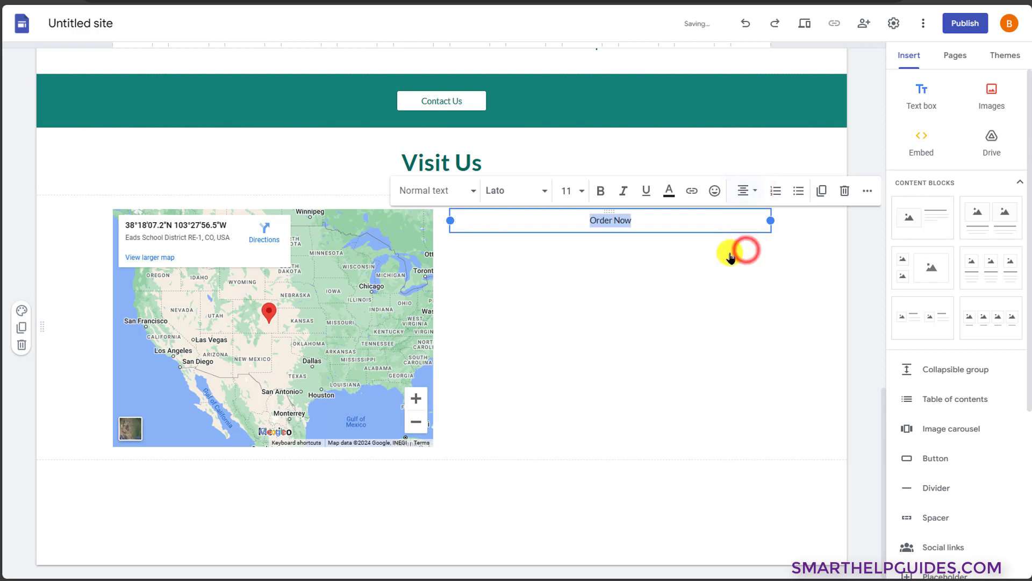
left_click(462, 192)
left_click(423, 255)
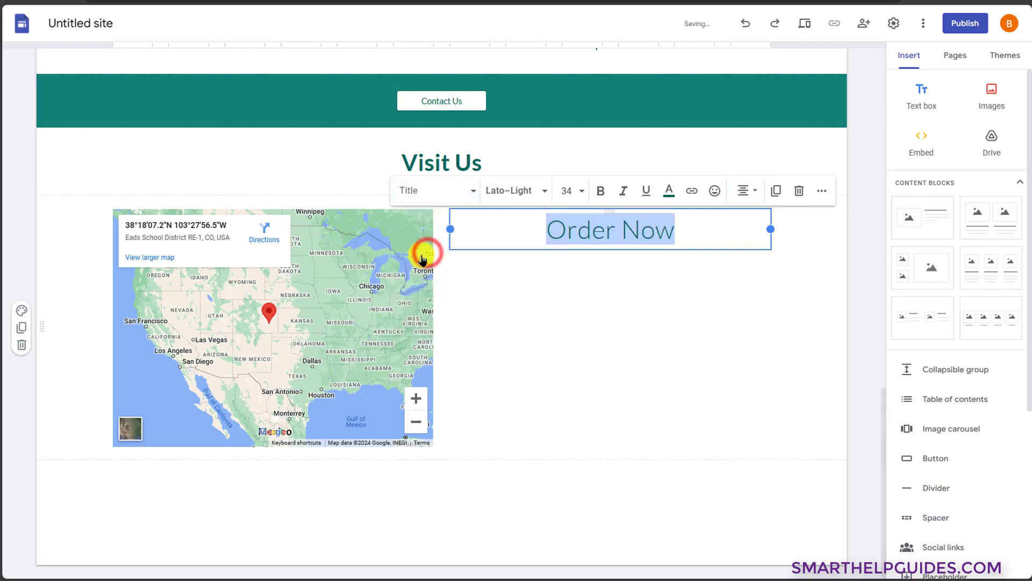
left_click(601, 191)
- Add the contact email and phone lines beneath Order Now and duplicate the box
left_click(689, 229)
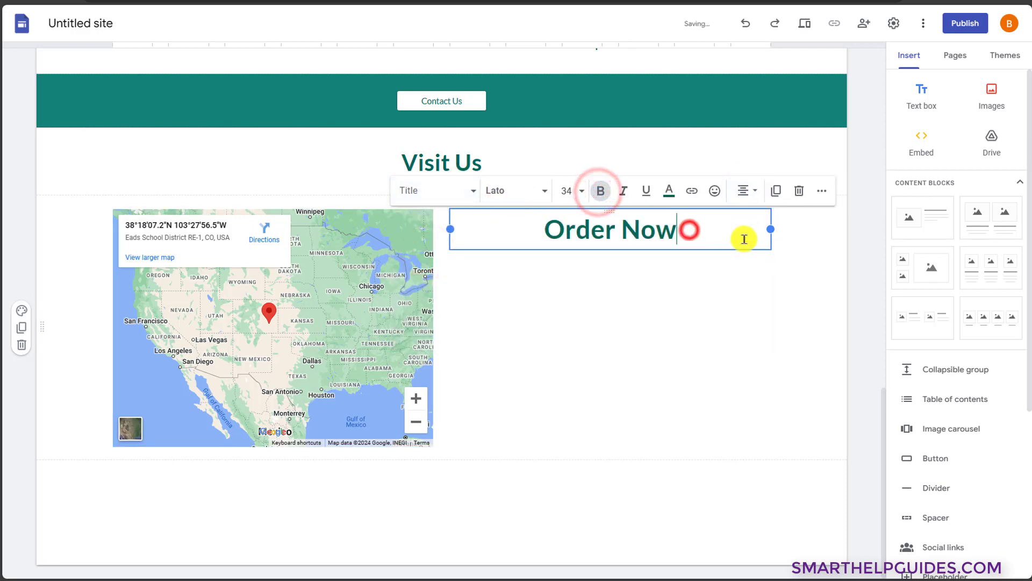
key("Return")
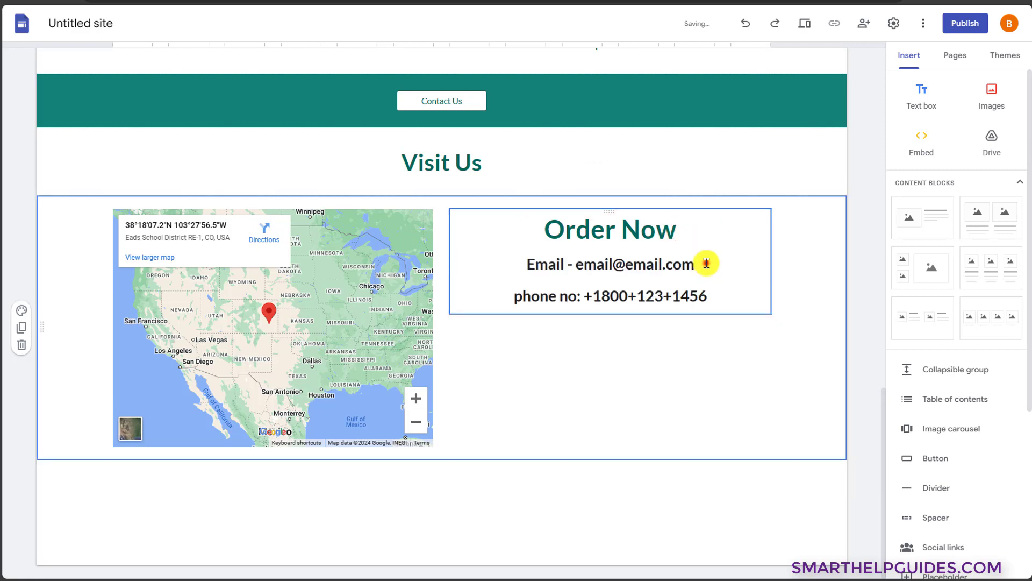
left_click(703, 262)
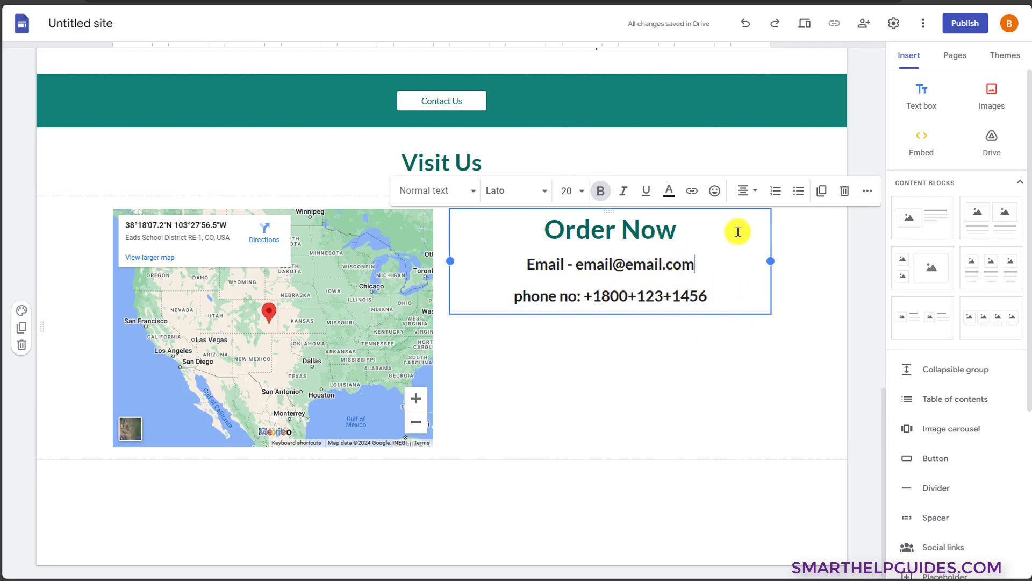
left_click(822, 192)
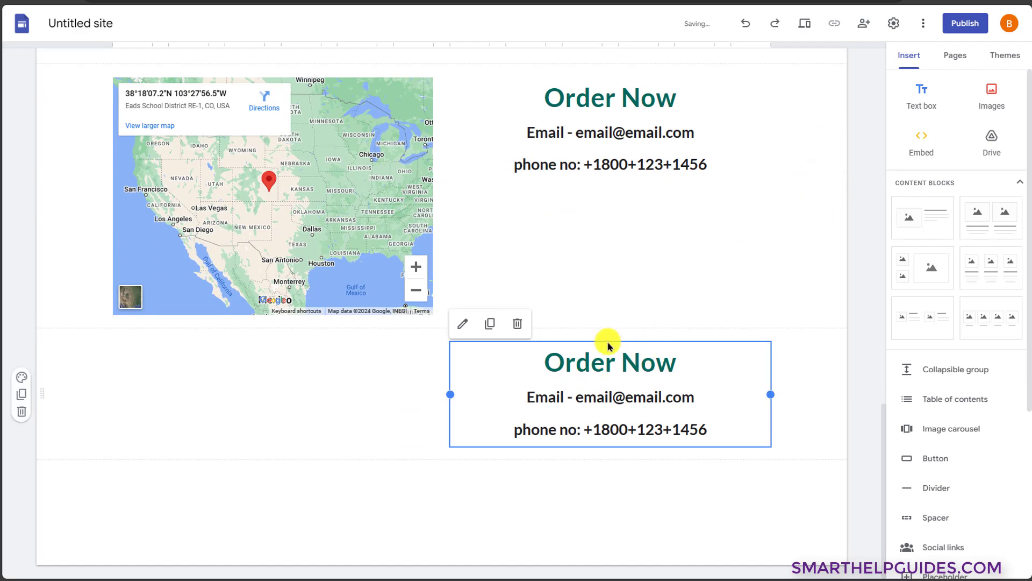
- Move the copied box under Order Now and retype its heading as Timings
left_click_drag(608, 346, 615, 224)
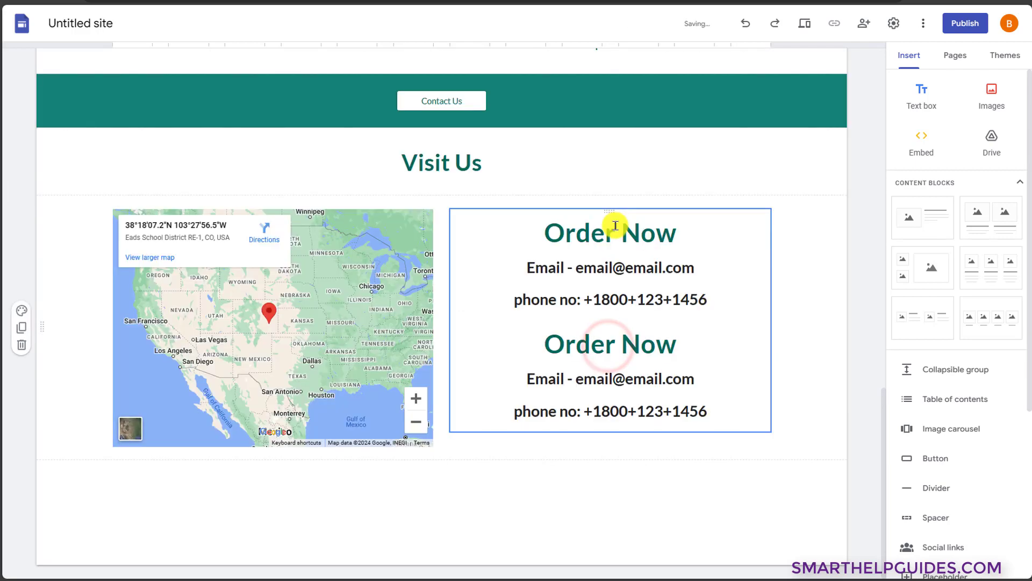
left_click(684, 344)
left_click_drag(684, 345, 534, 342)
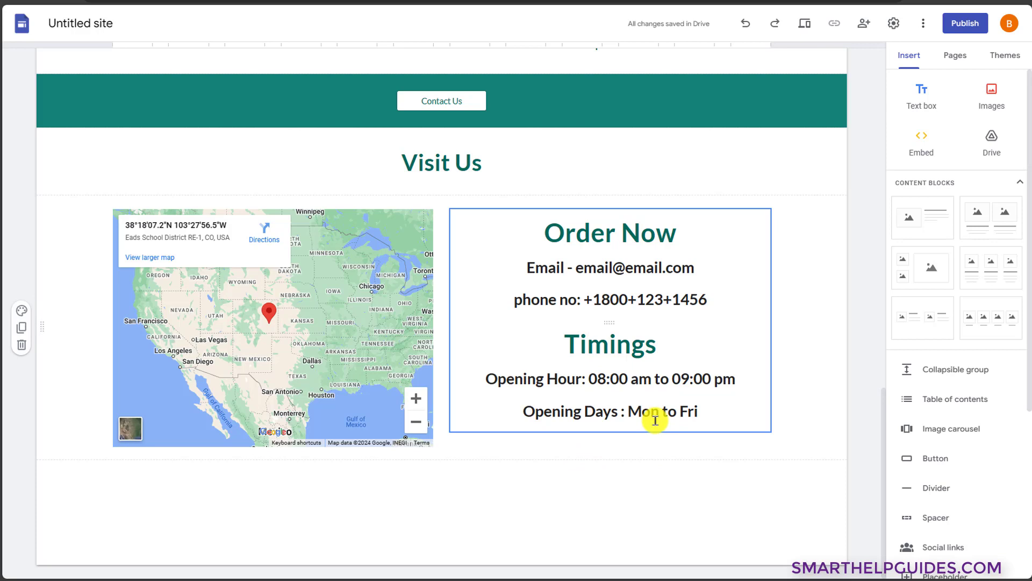
- Set the opening hours and Mon–Fri days lines to font size 18
left_click_drag(704, 412, 477, 371)
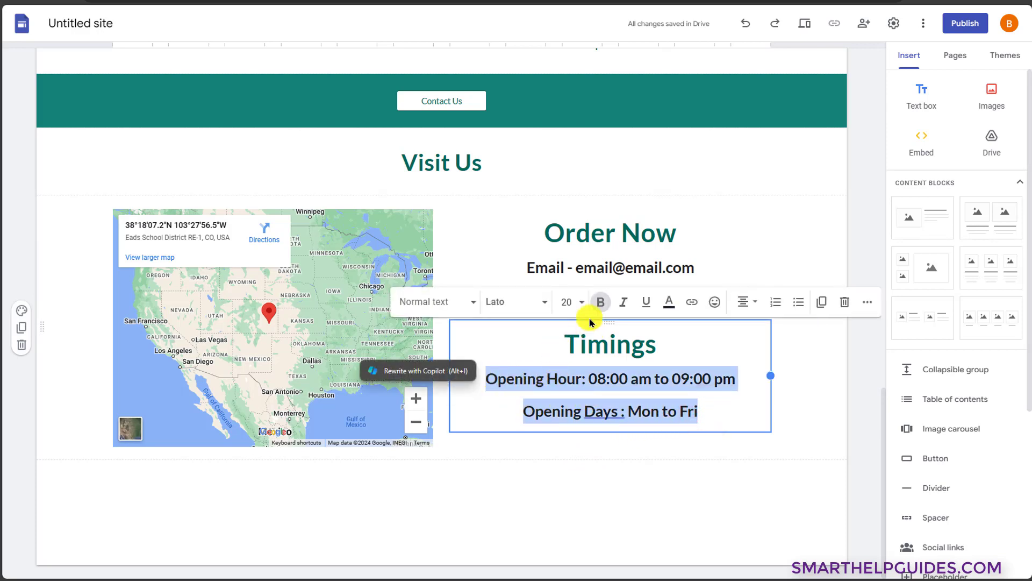
left_click(567, 301)
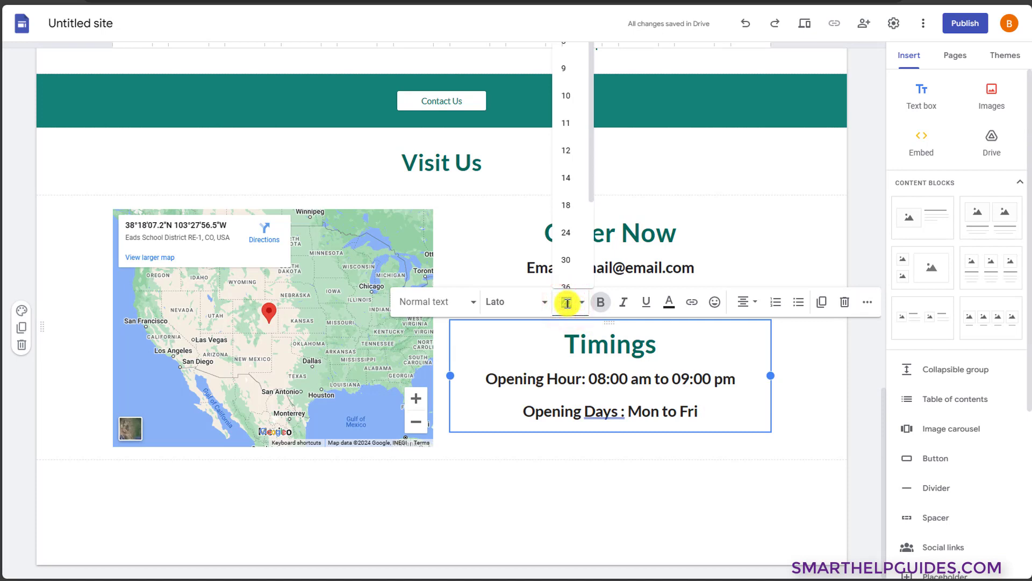
type("18")
key("Return")
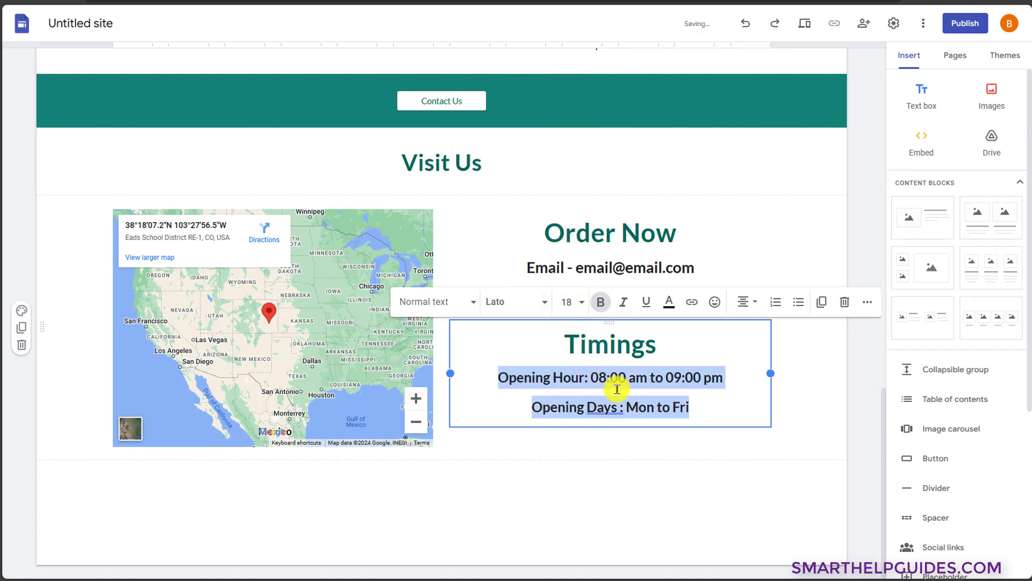
left_click(693, 402)
left_click(685, 238)
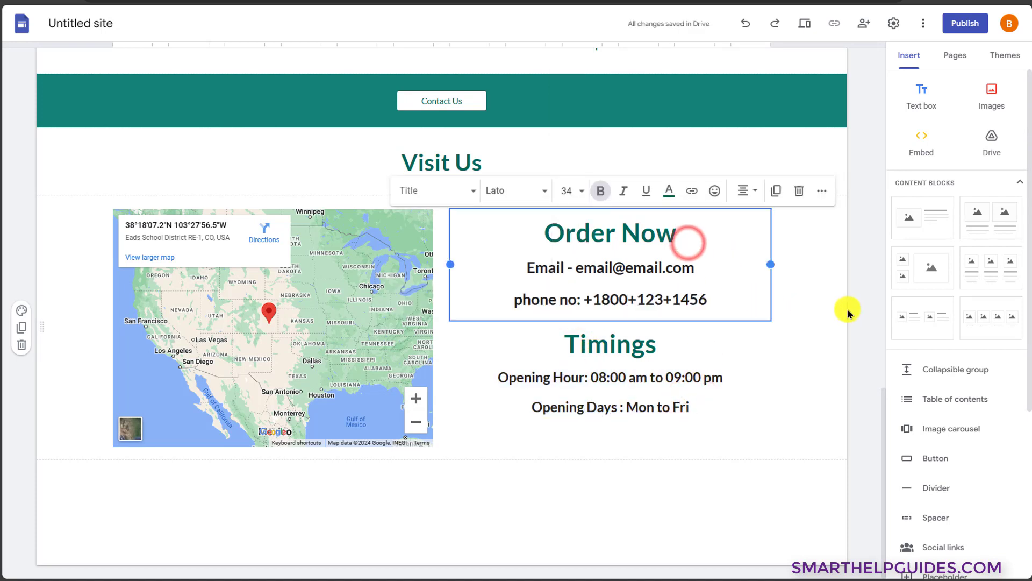
left_click(804, 393)
- Insert social links for youtube.com, instagram.com and tiktok.com
scroll(958, 425, "down", 3)
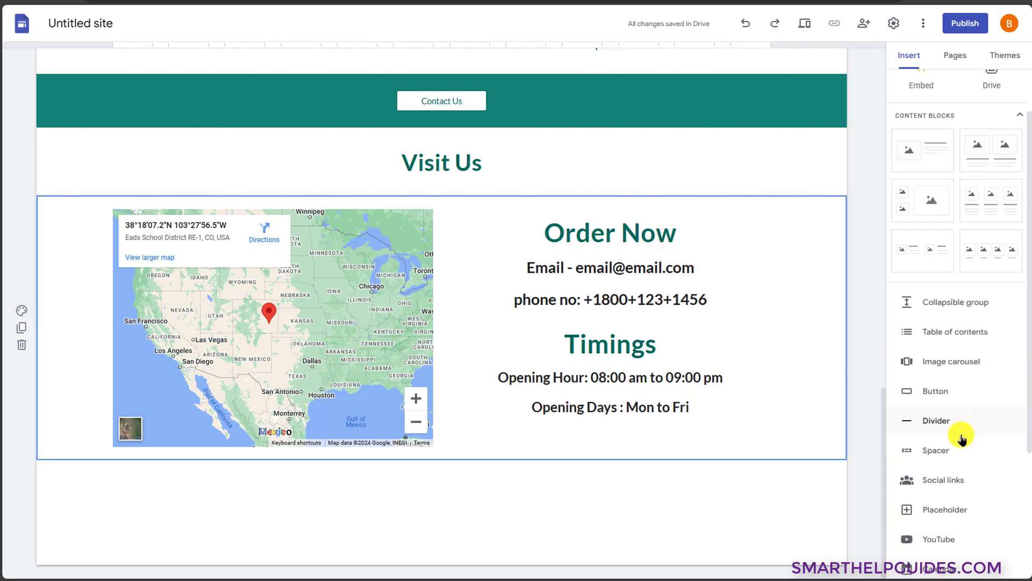
left_click(961, 396)
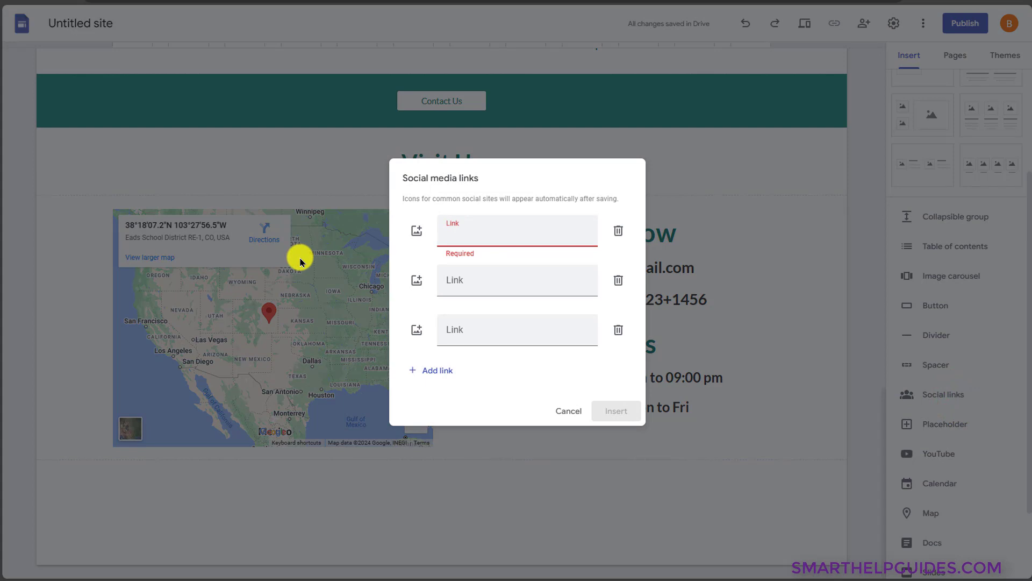
type("youtube.com")
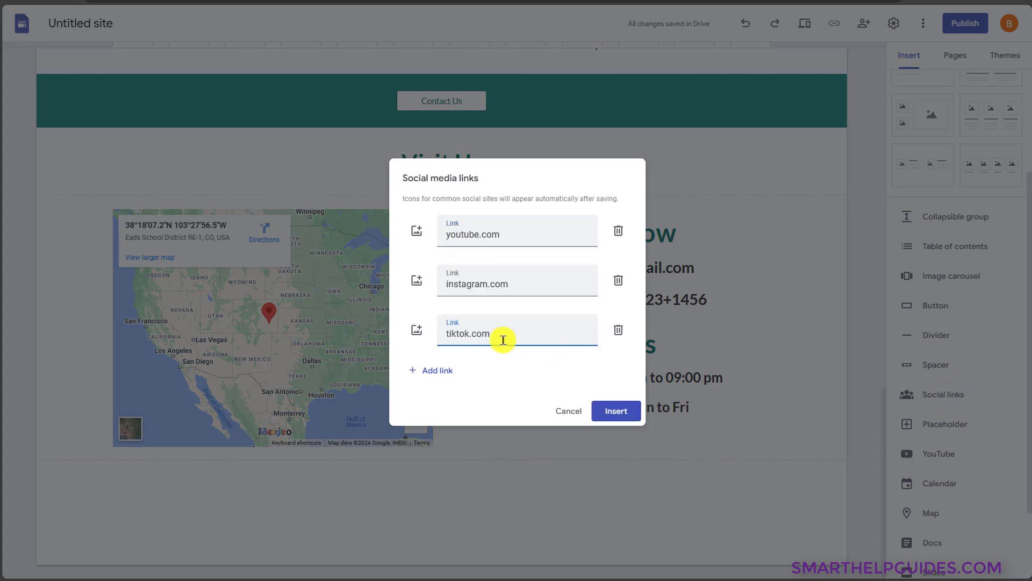
left_click(448, 369)
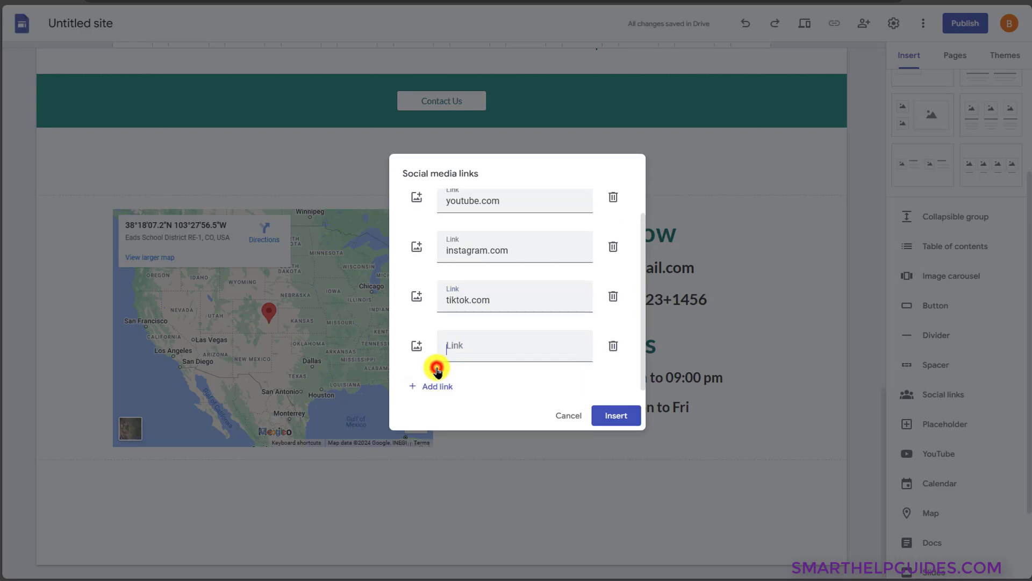
left_click(613, 348)
left_click(618, 411)
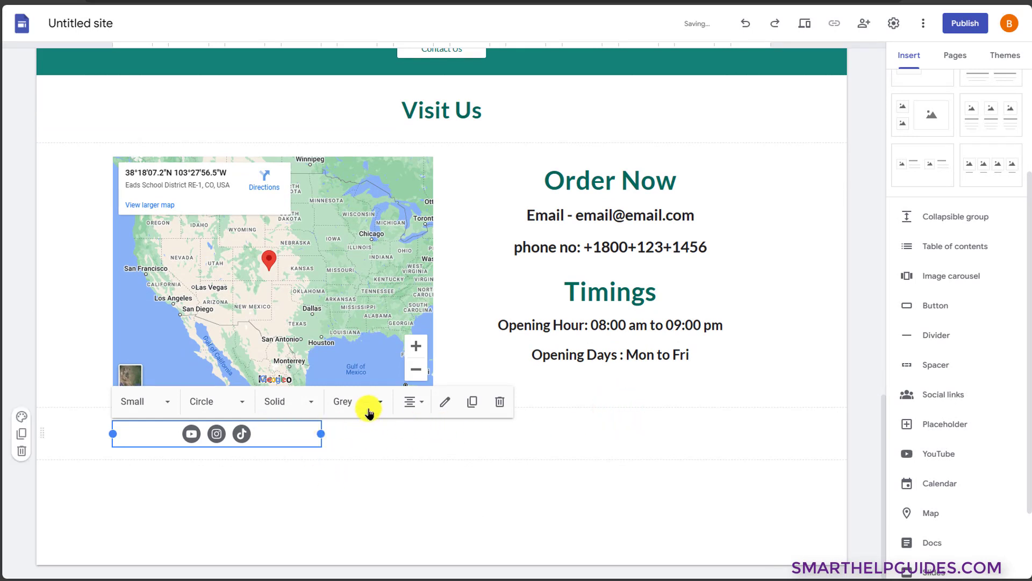
- Make the social icons coloured and move them under Opening Days
left_click(369, 413)
left_click(359, 434)
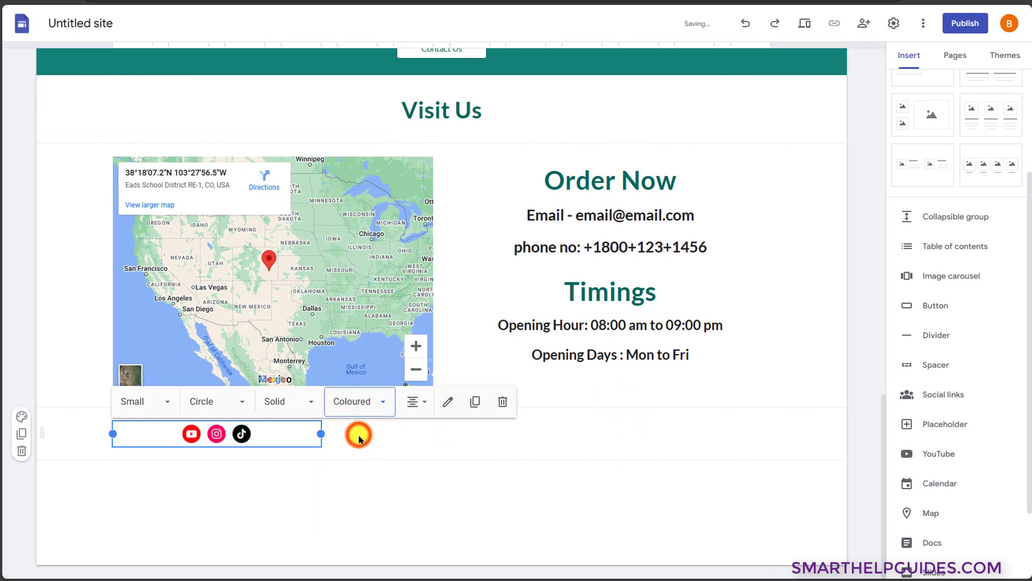
left_click_drag(221, 435, 550, 405)
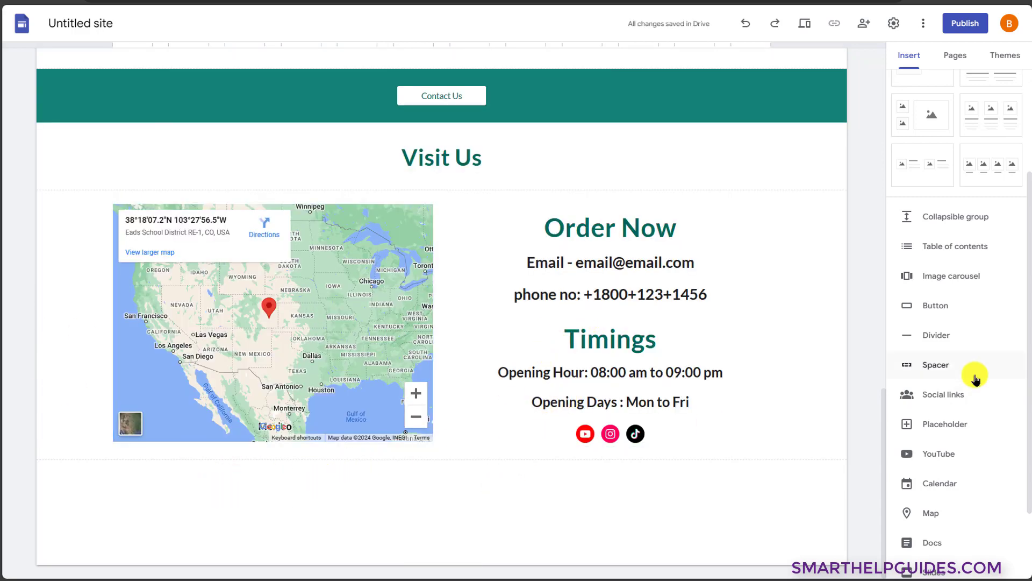
- Insert a collapsible FAQ group below the map, select its teal section, and add a footer
left_click(965, 222)
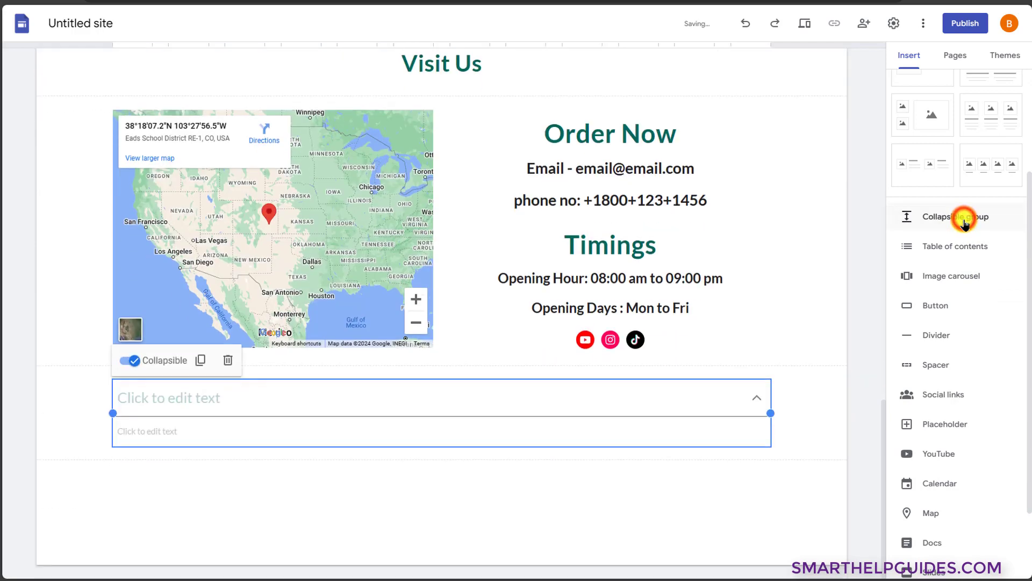
left_click(231, 406)
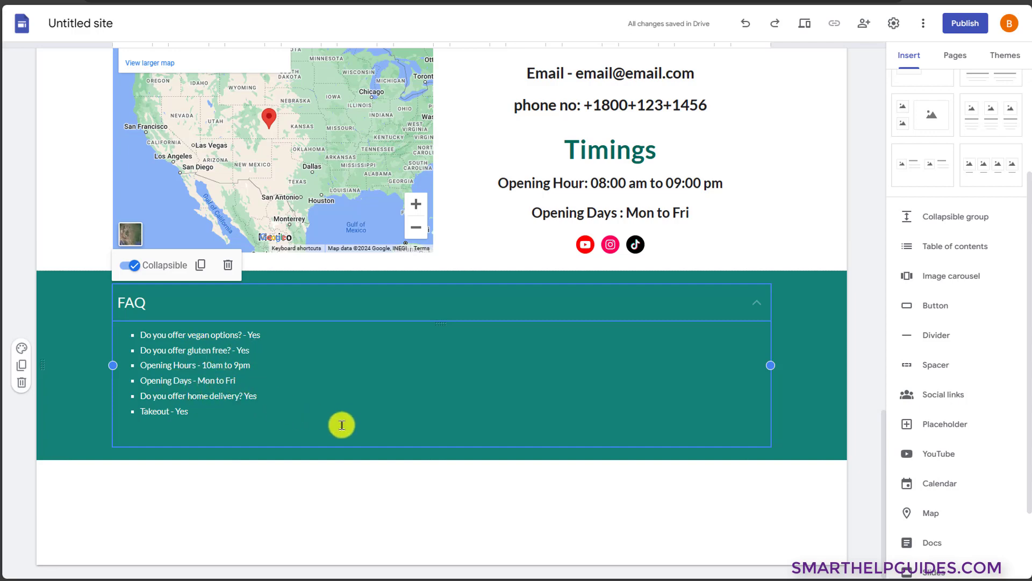
left_click(805, 429)
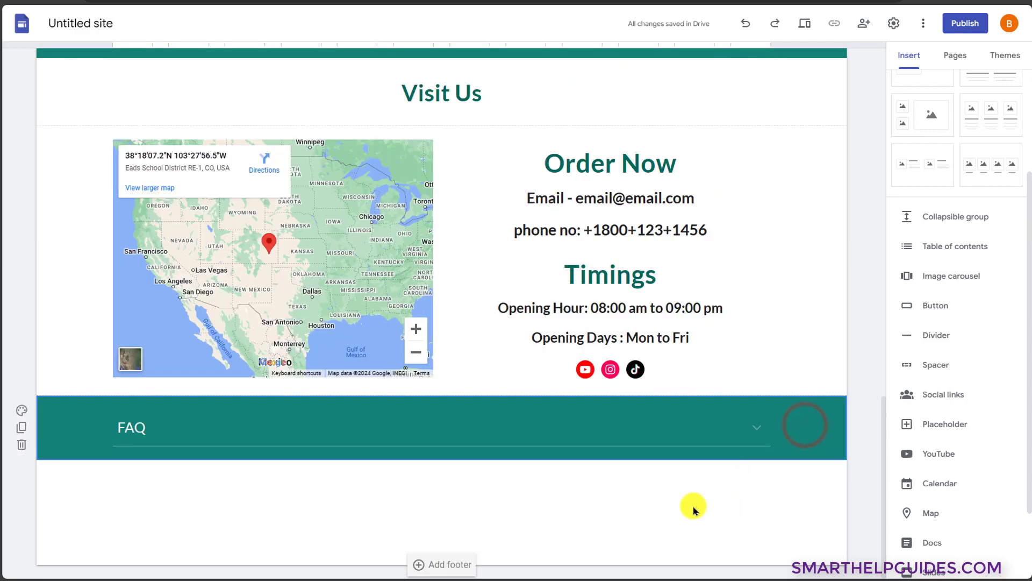
left_click(434, 565)
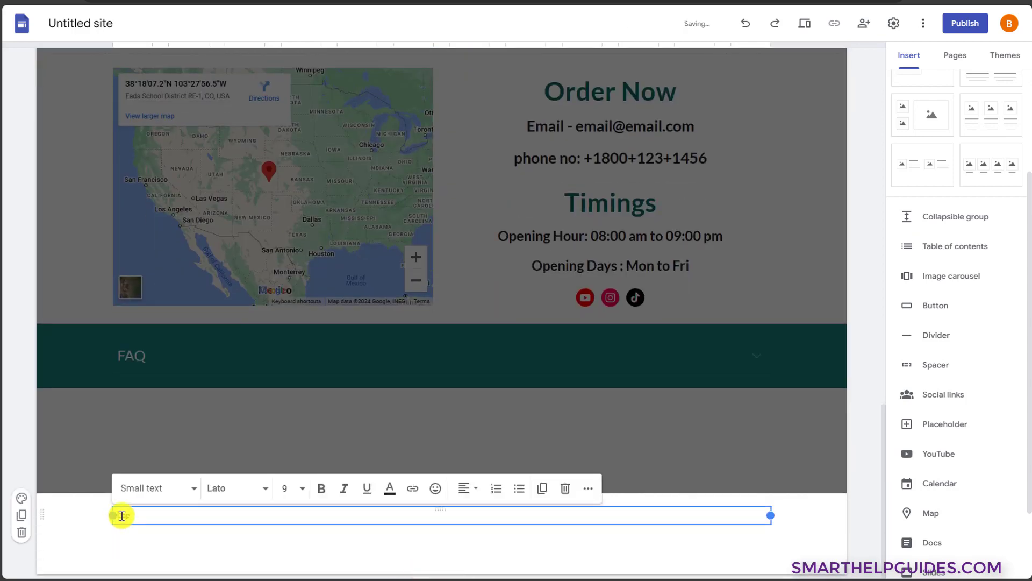
- Finish the footer text box and select the Bakery header section back at the top
left_click(461, 467)
scroll(461, 468, "up", 20)
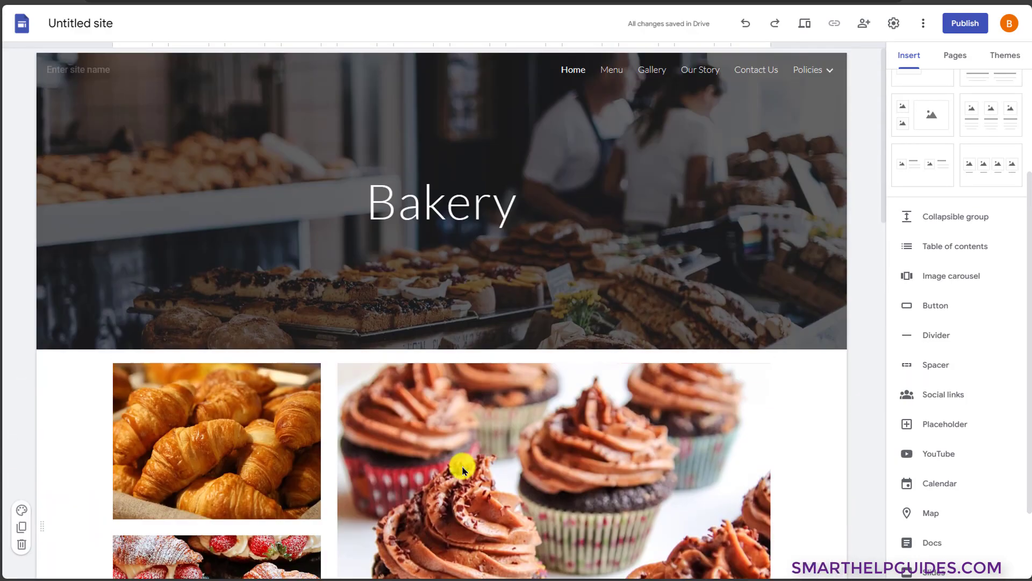
left_click(548, 283)
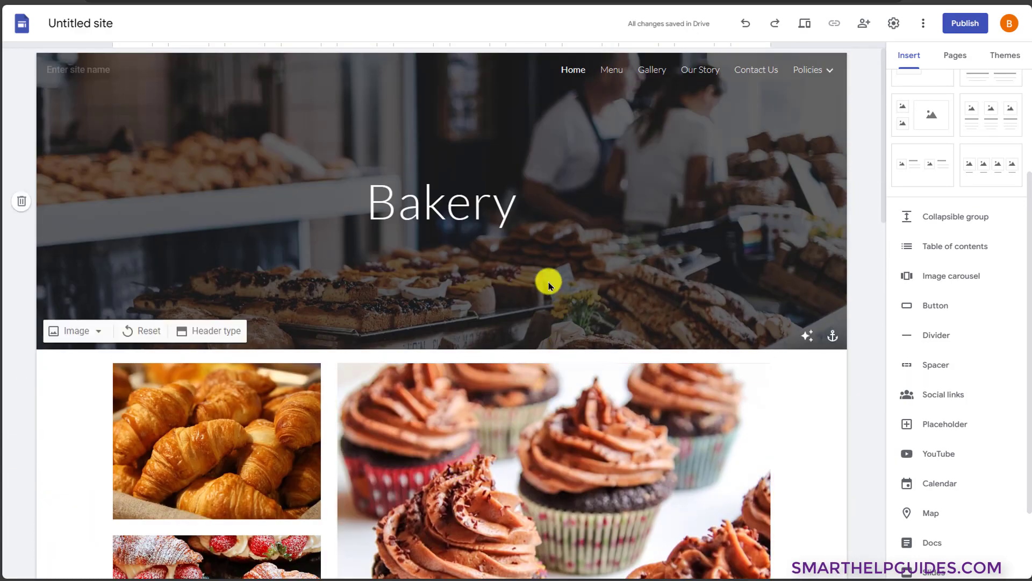
- Preview the bakery home page at full desktop width and scroll through it
left_click(807, 23)
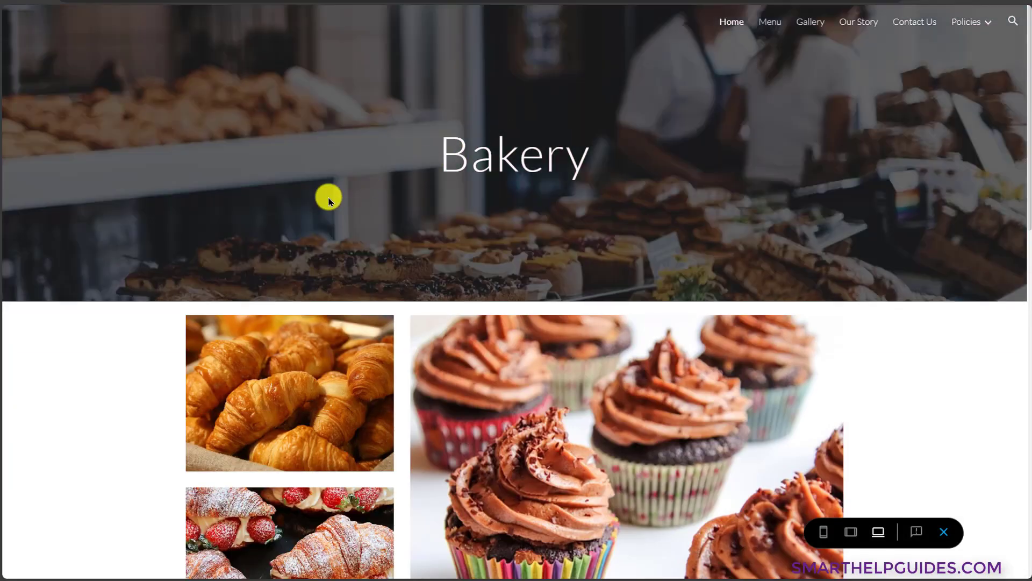
scroll(223, 204, "down", 15)
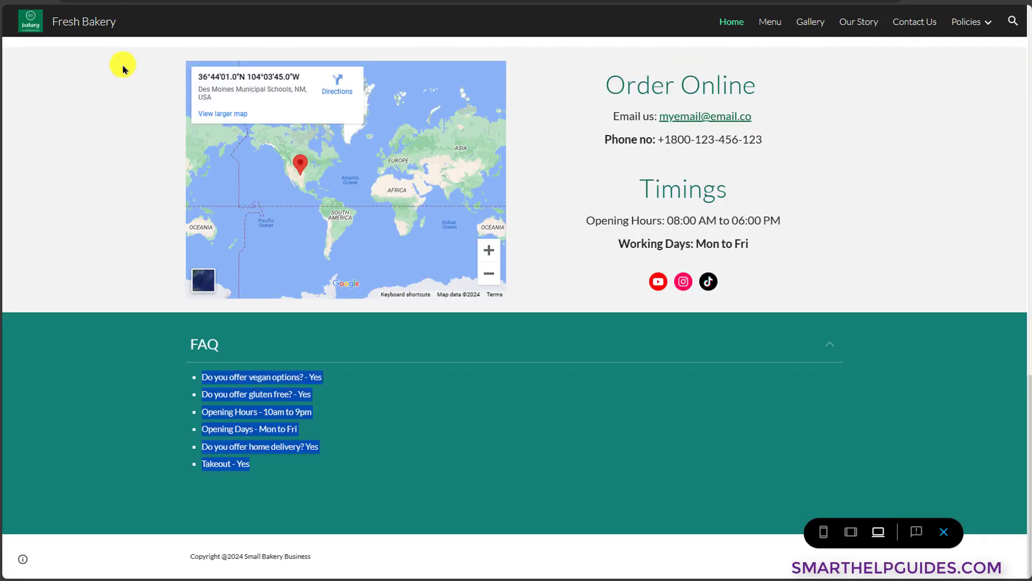
scroll(109, 138, "up", 15)
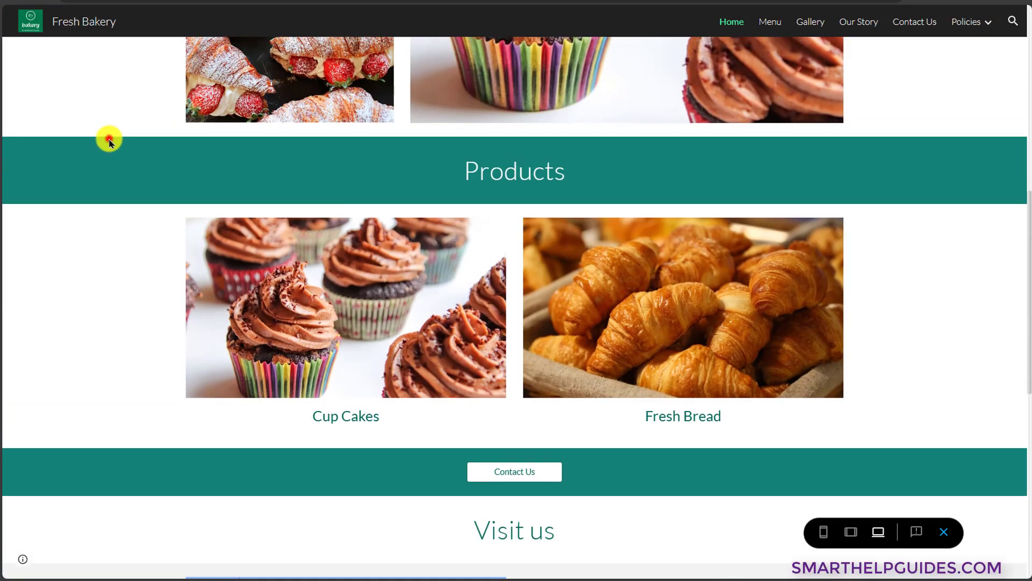
scroll(109, 155, "up", 5)
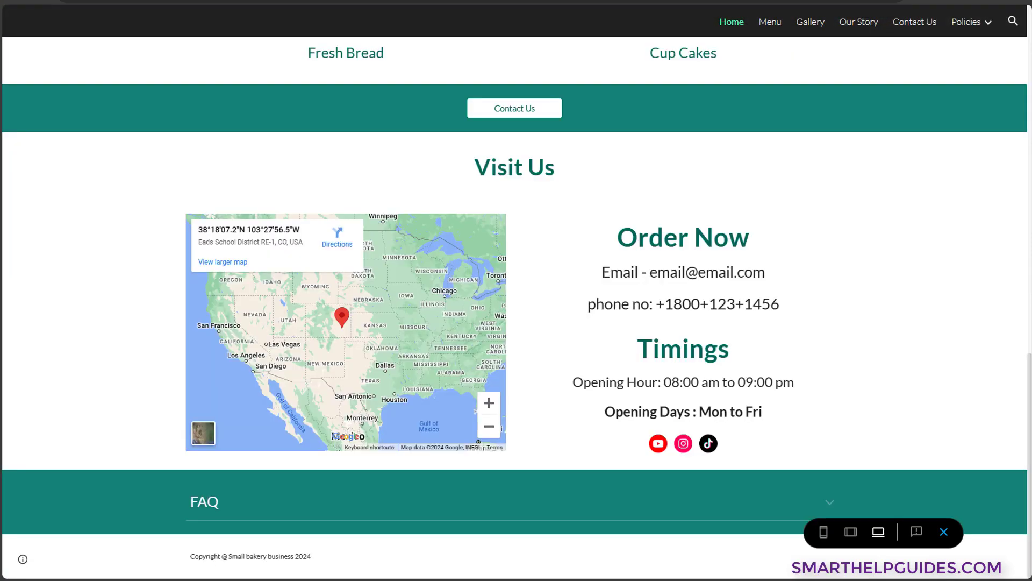
scroll(144, 163, "up", 15)
scroll(144, 166, "down", 15)
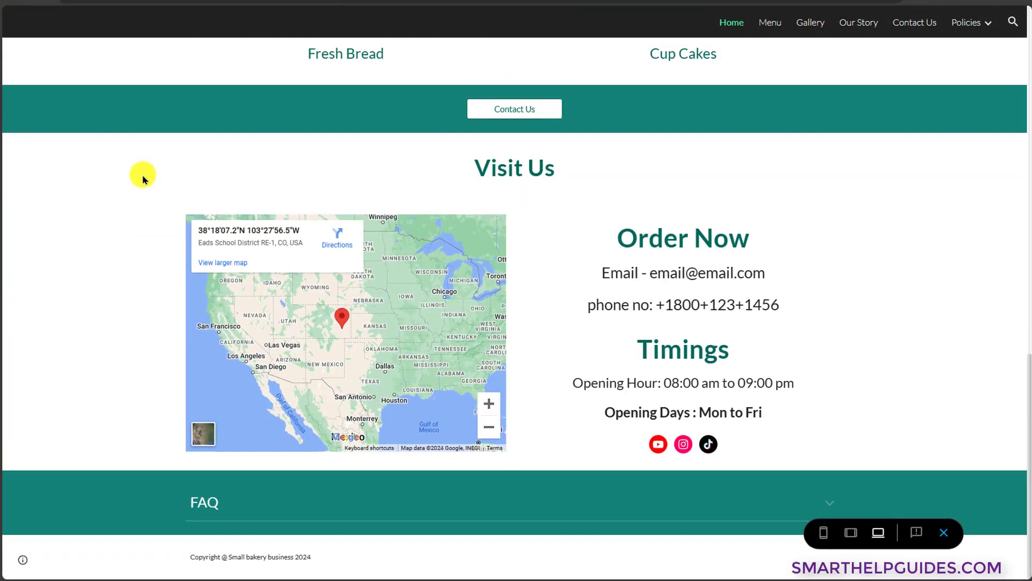
scroll(143, 186, "up", 10)
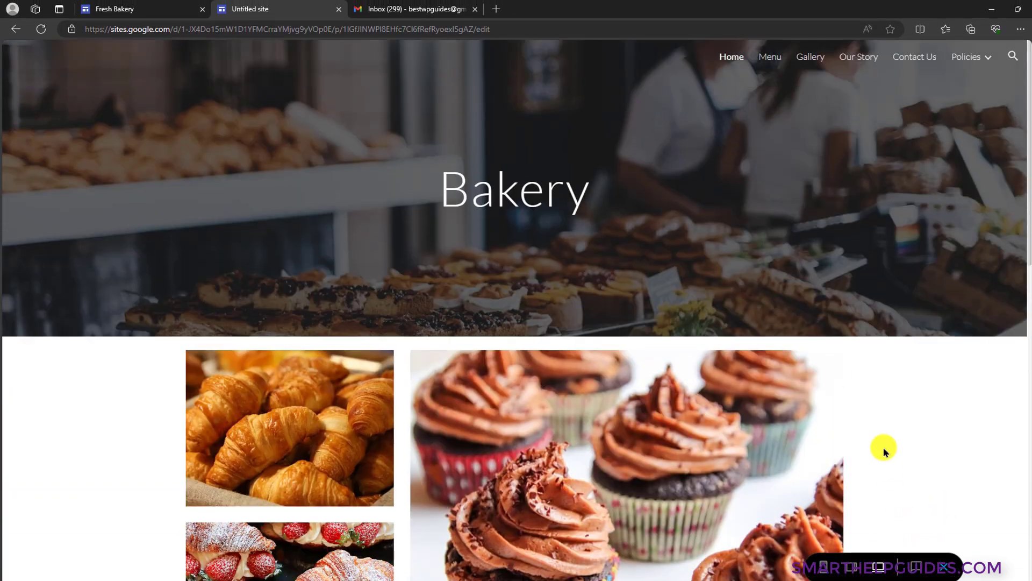
left_click(851, 566)
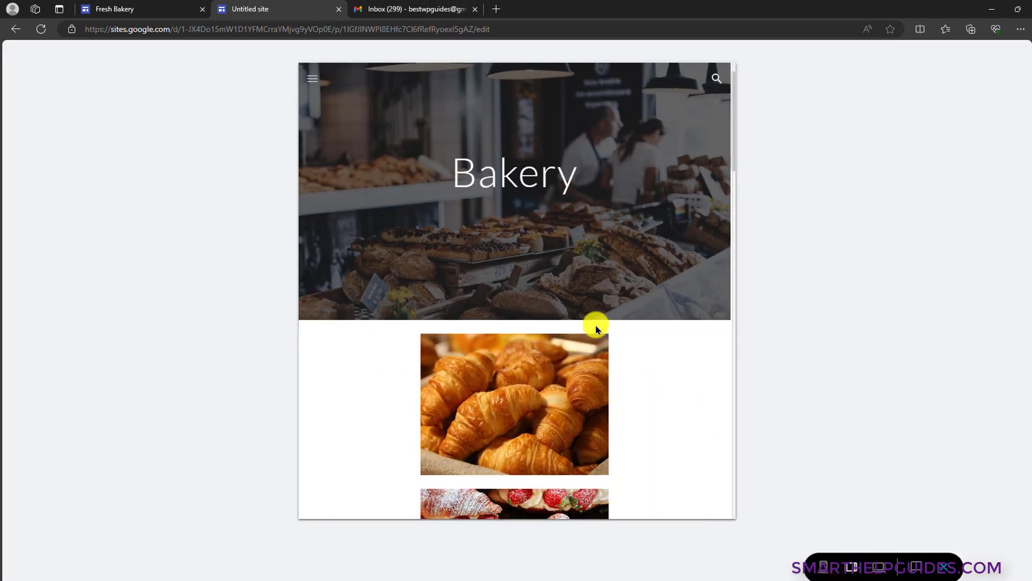
scroll(596, 329, "down", 15)
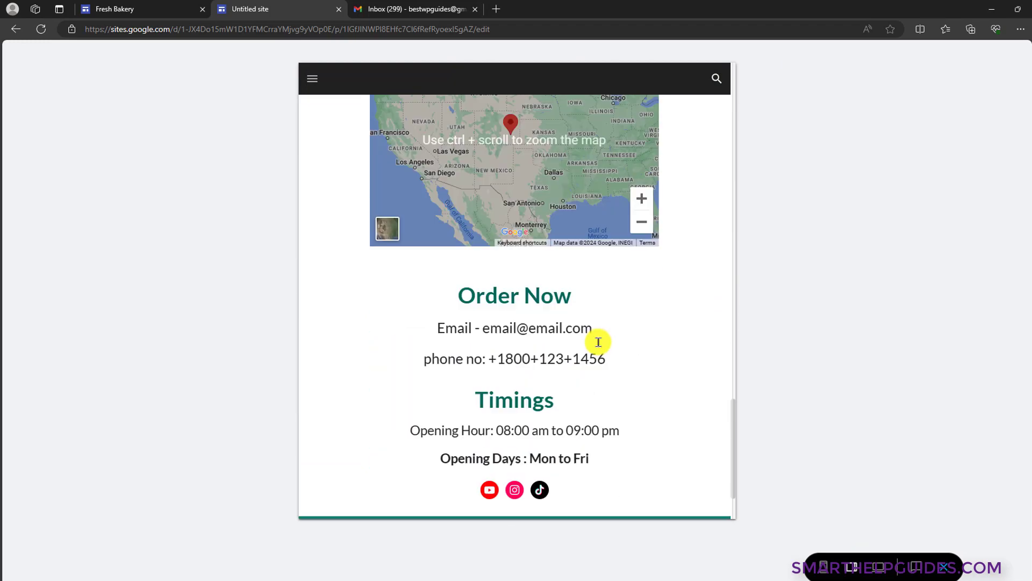
scroll(598, 342, "down", 1)
left_click(825, 563)
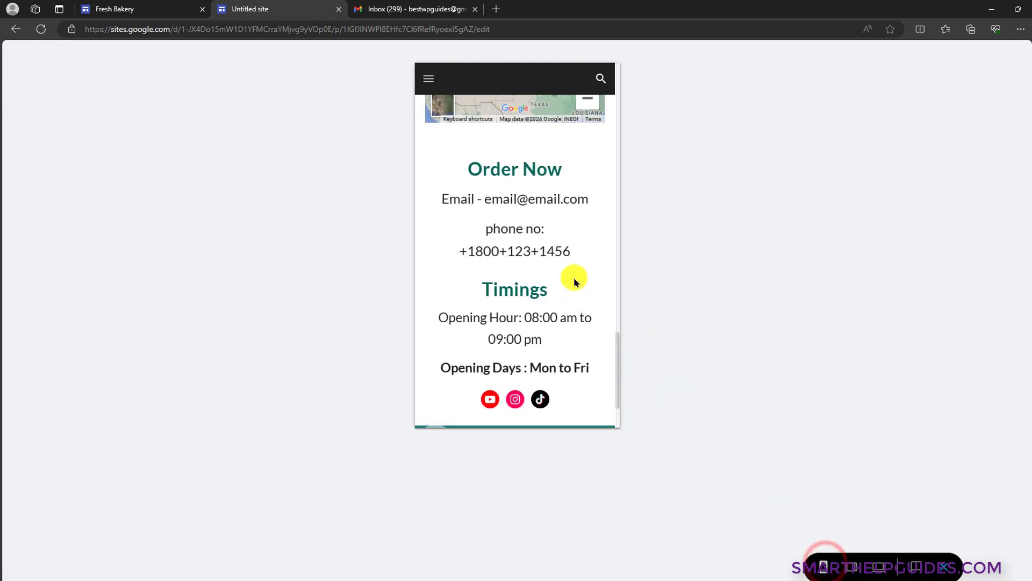
scroll(574, 277, "up", 10)
scroll(572, 280, "up", 8)
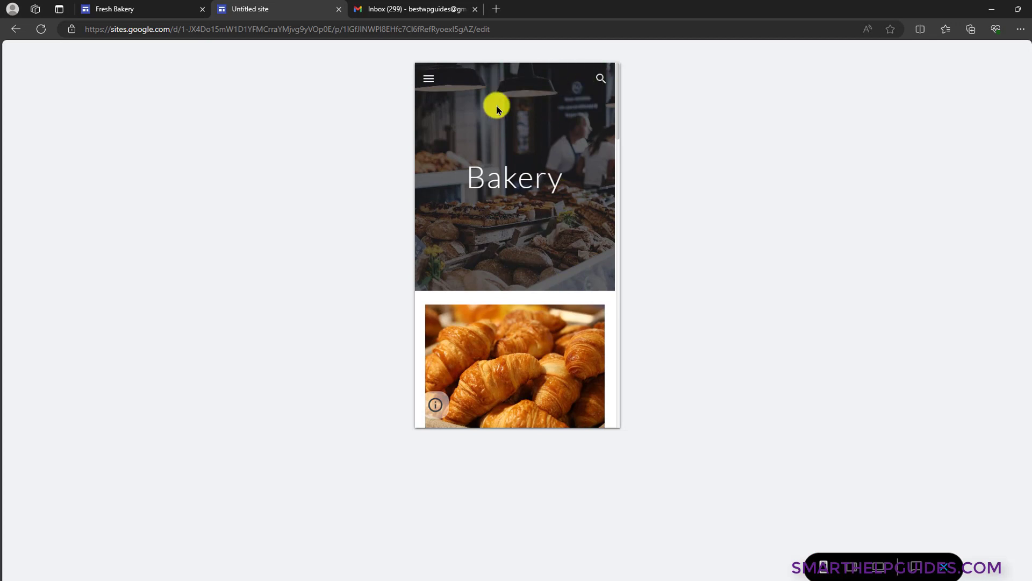
left_click(429, 78)
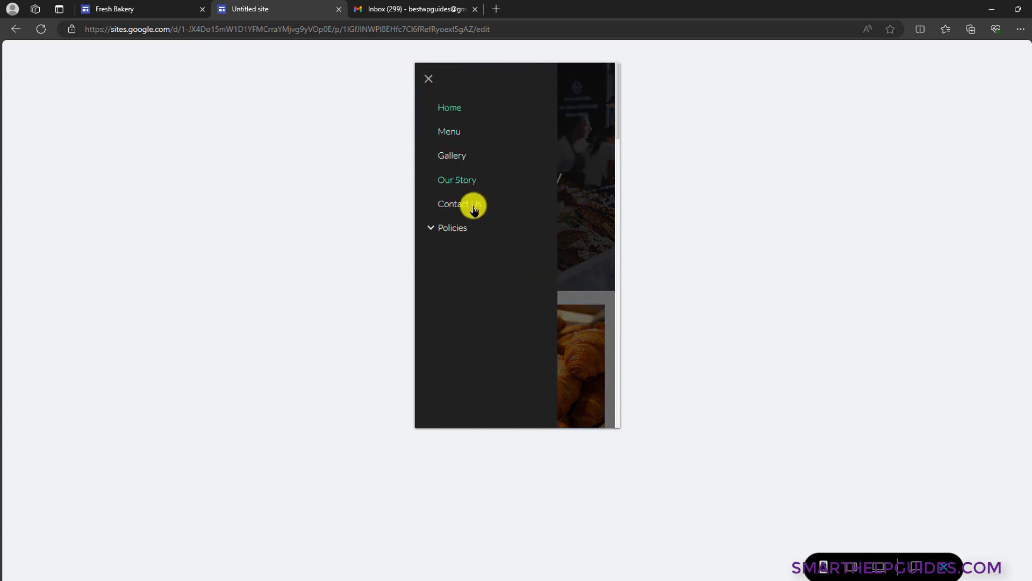
left_click(570, 223)
scroll(569, 247, "down", 10)
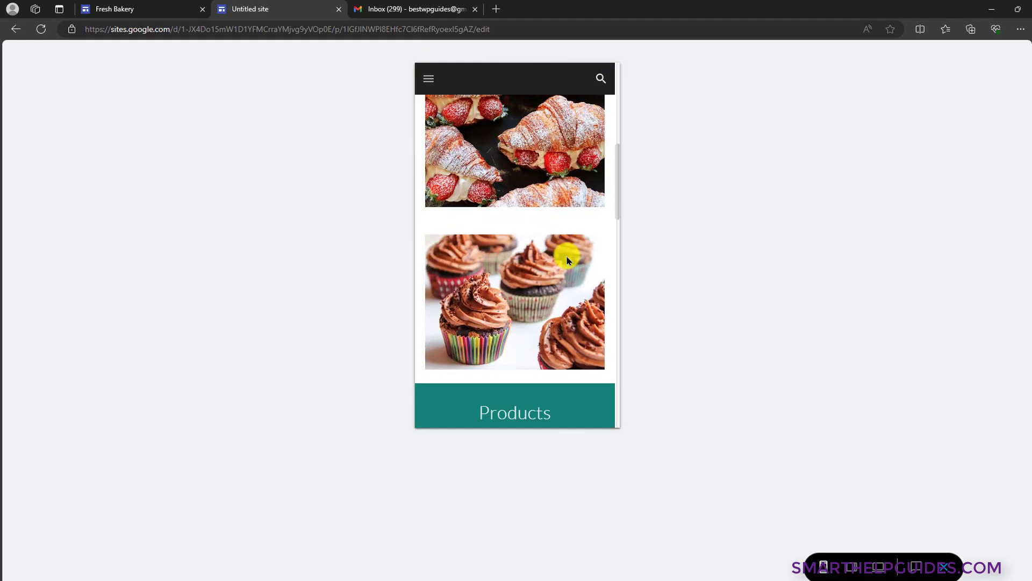
scroll(565, 264, "down", 3)
scroll(566, 263, "up", 10)
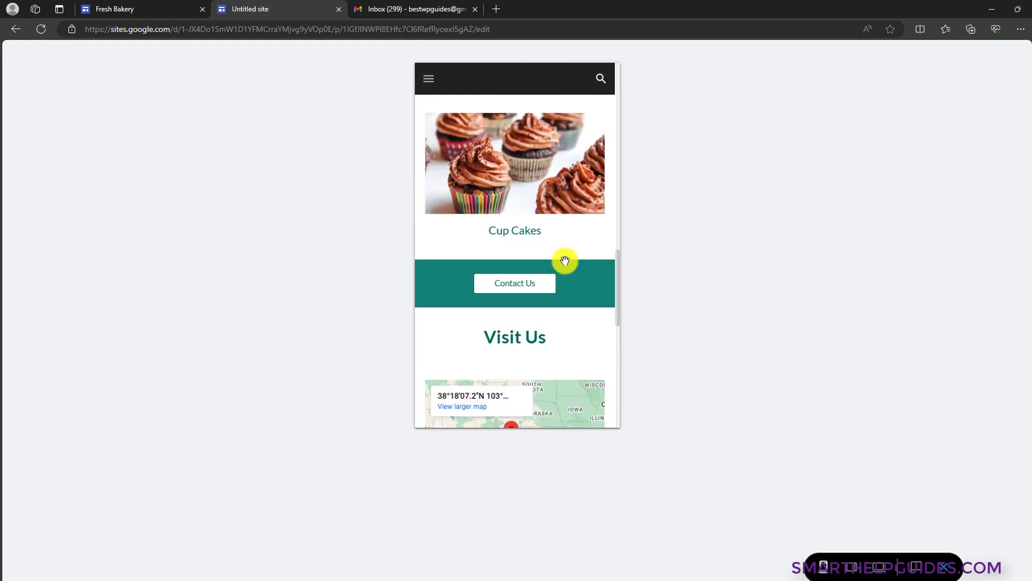
scroll(566, 266, "up", 3)
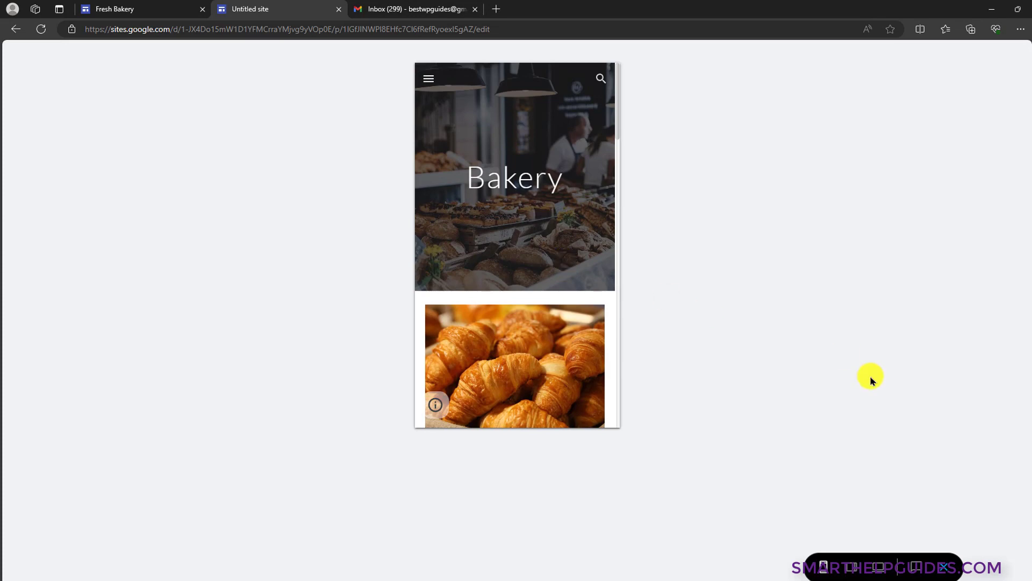
left_click(877, 560)
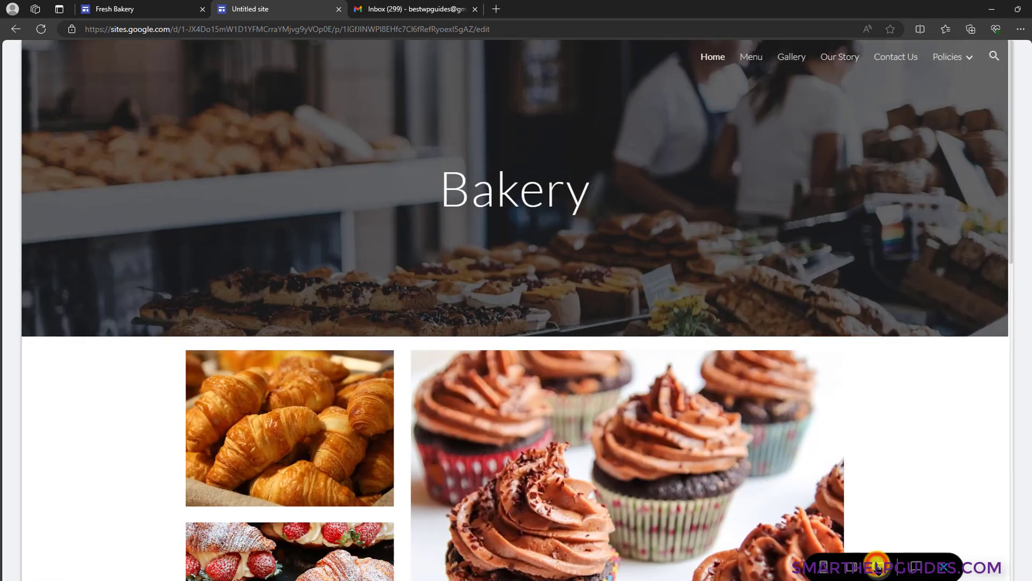
- Exit preview, try Side then Top navigation mode in Settings, and go to Brand images
left_click(945, 566)
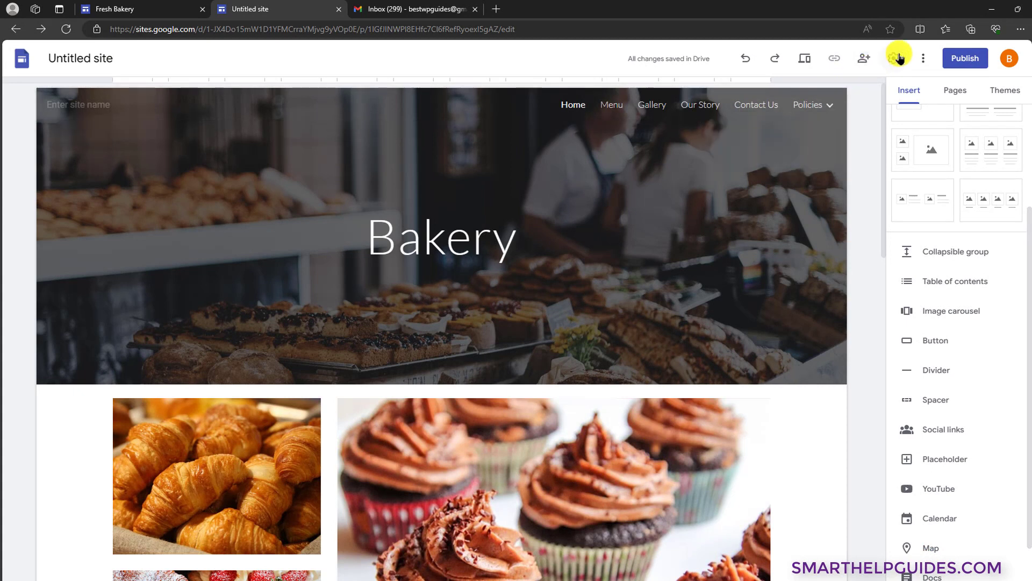
left_click(897, 58)
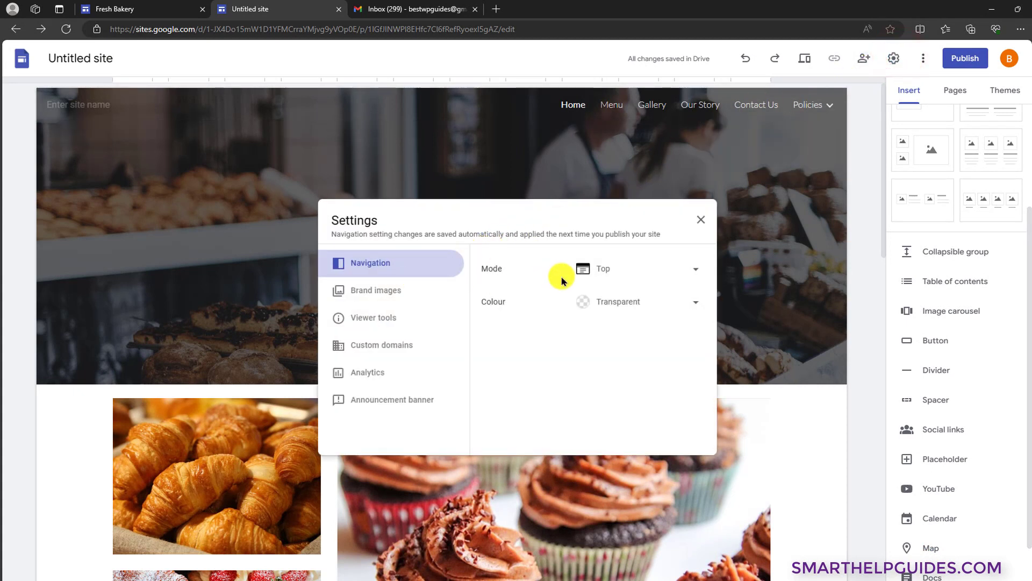
left_click(661, 272)
left_click(640, 296)
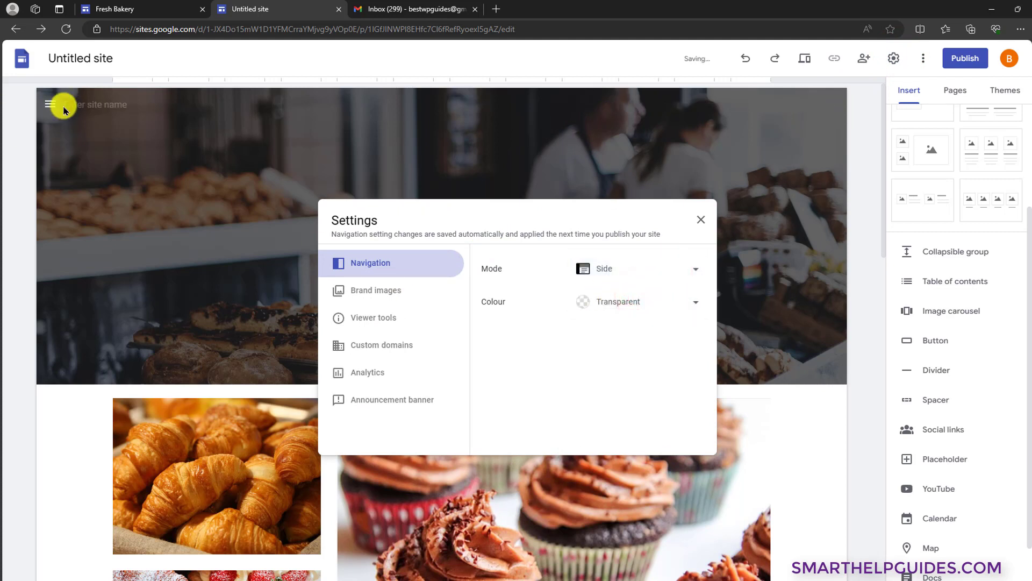
left_click(617, 270)
left_click(627, 240)
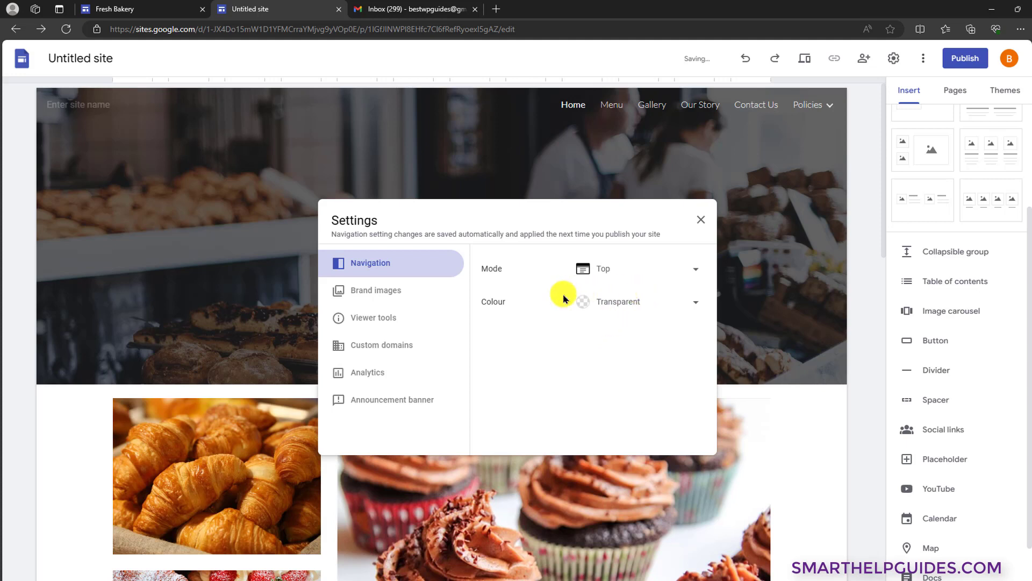
left_click(393, 289)
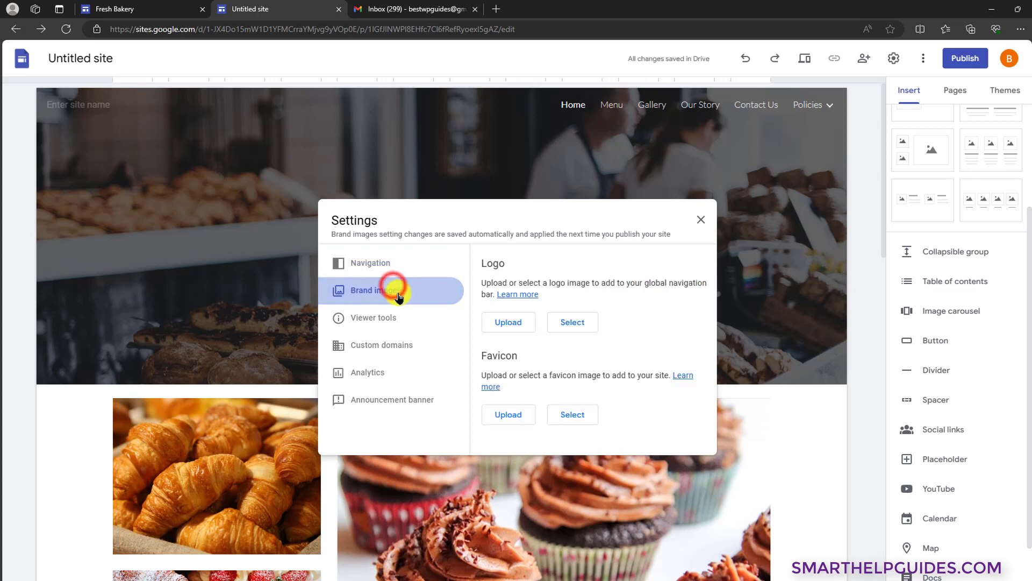
- Upload the bakery logo and give it alt text 'business name'
left_click(521, 319)
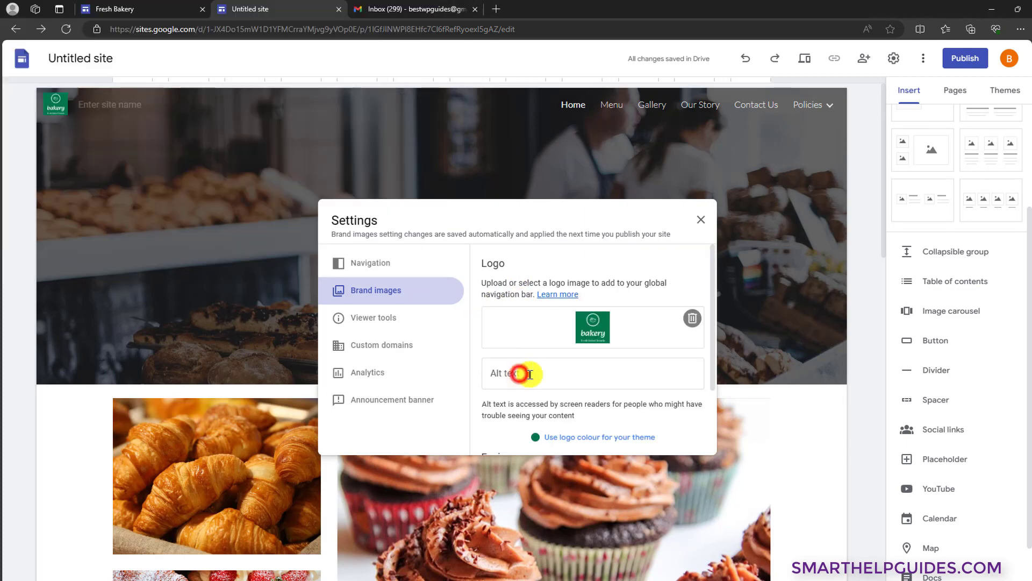
left_click(530, 374)
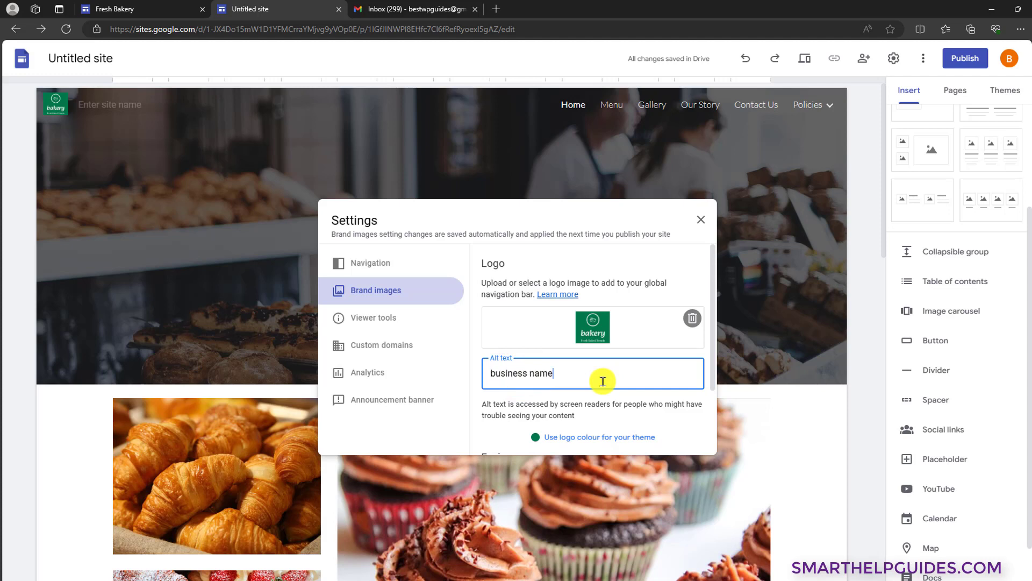
scroll(564, 398, "down", 2)
- Upload android-chrome-512x512.png as the favicon, then view the Viewer tools settings
left_click(500, 425)
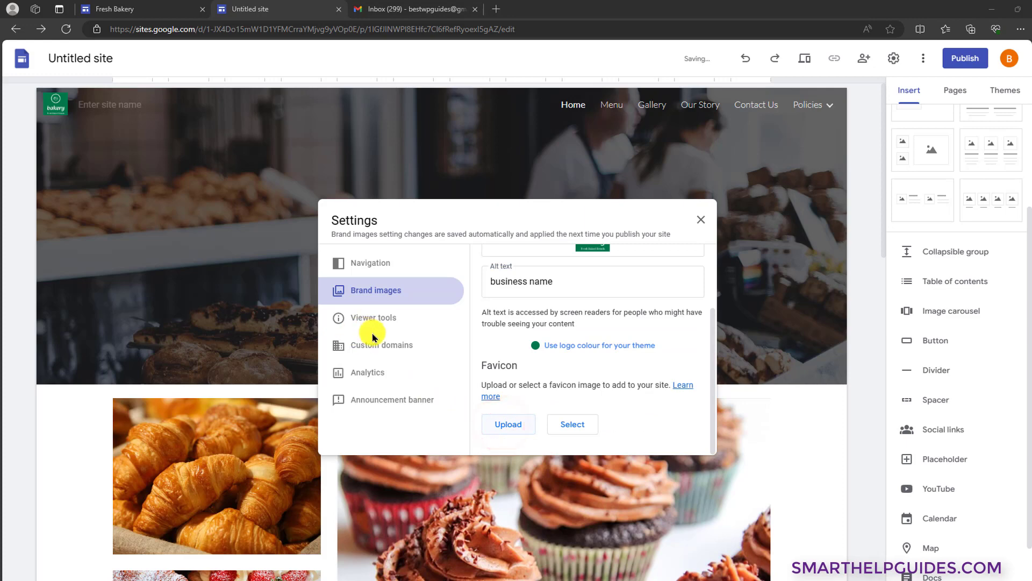
left_click(180, 100)
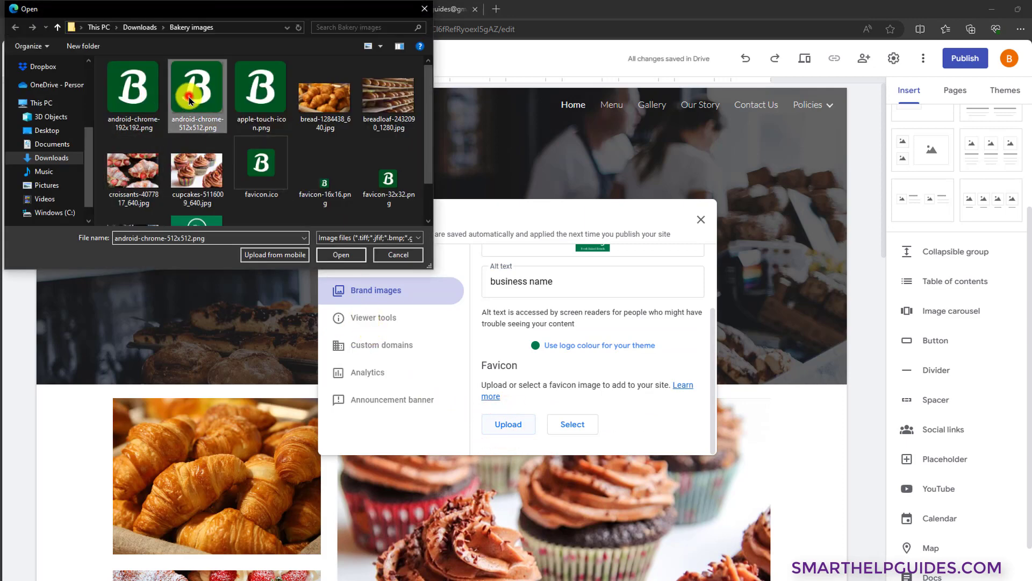
left_click(341, 254)
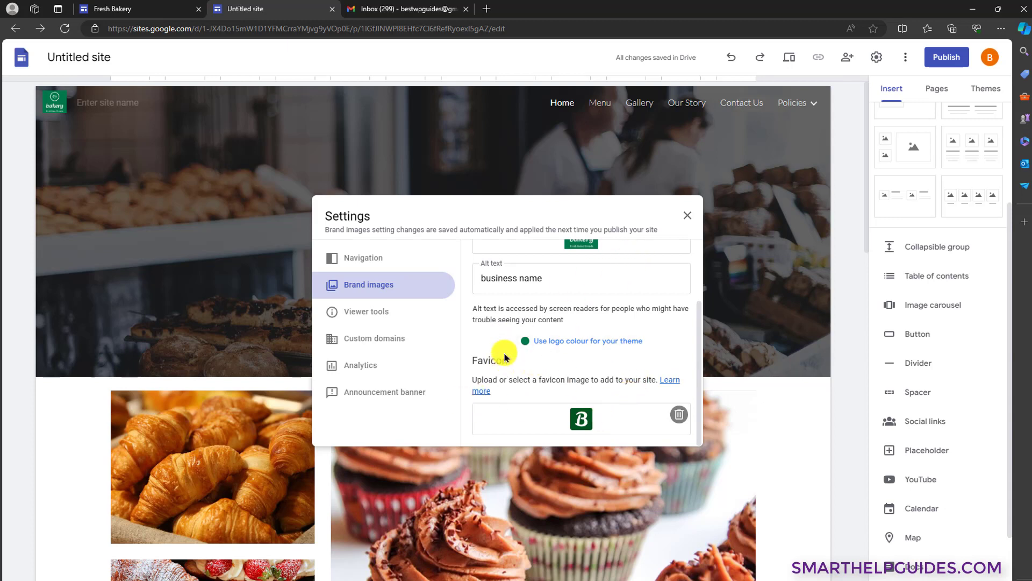
scroll(505, 356, "up", 2)
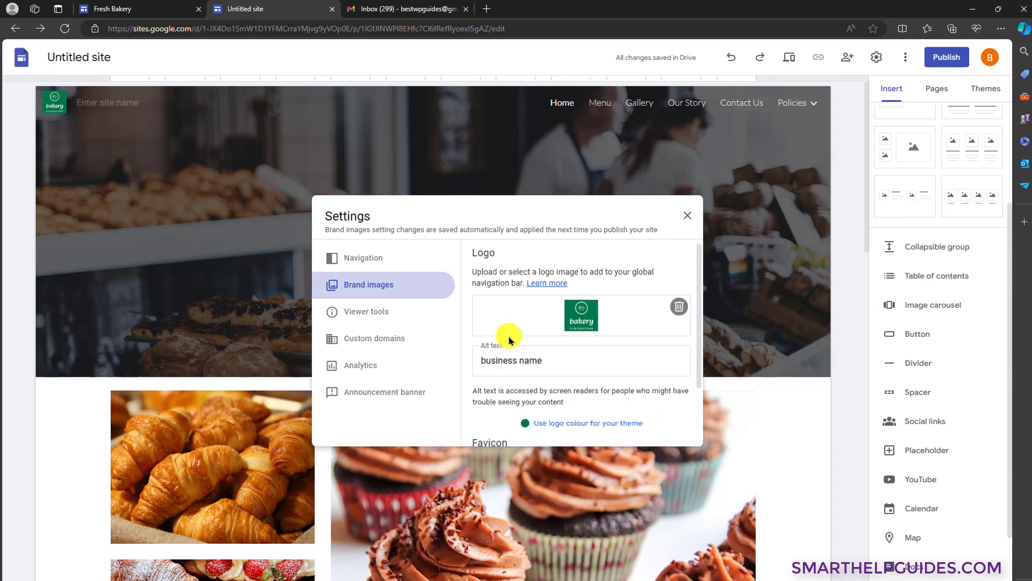
scroll(662, 346, "down", 2)
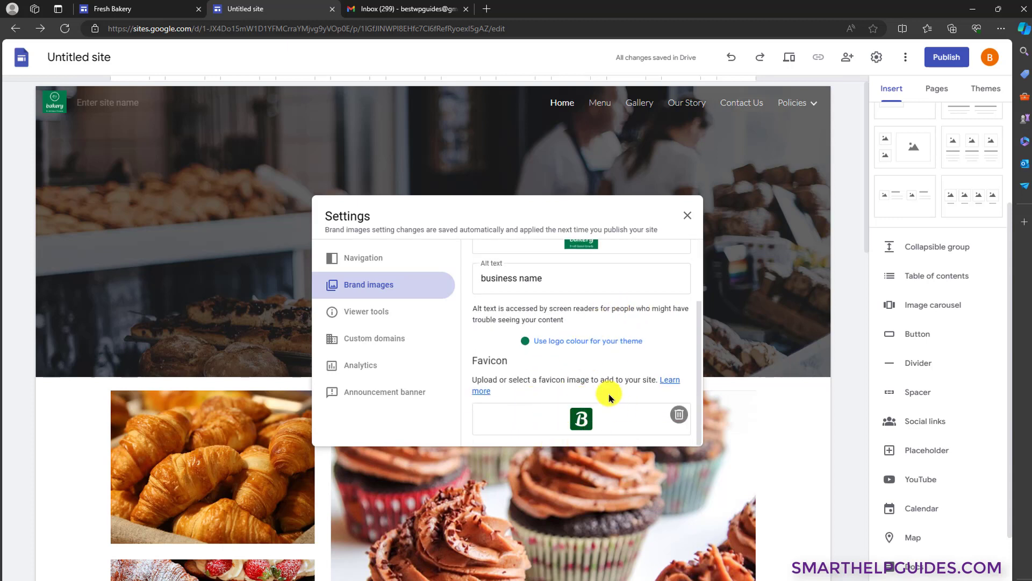
left_click(405, 312)
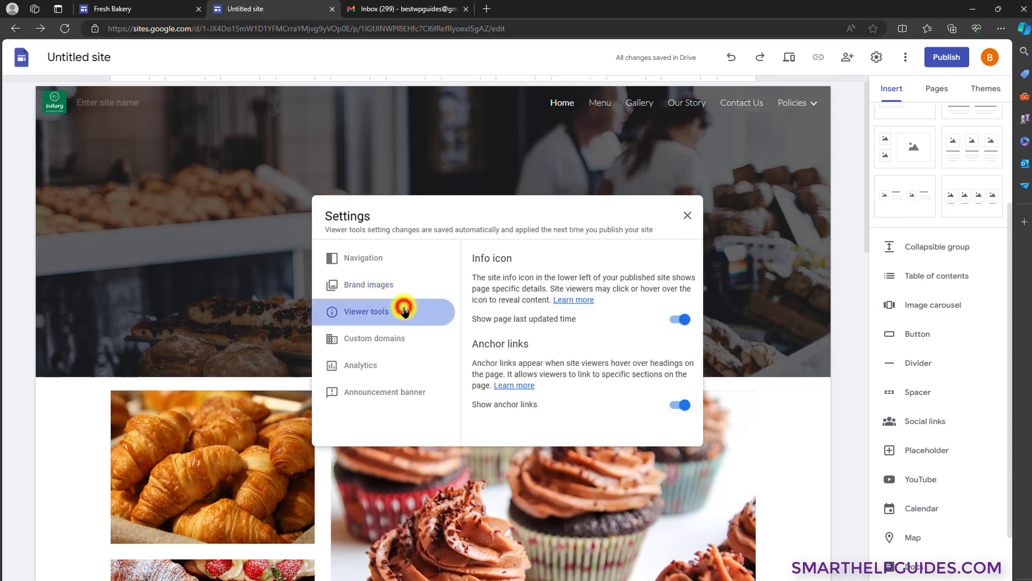
- Browse the Custom domains and Analytics settings, then go to Announcement banner
left_click(404, 347)
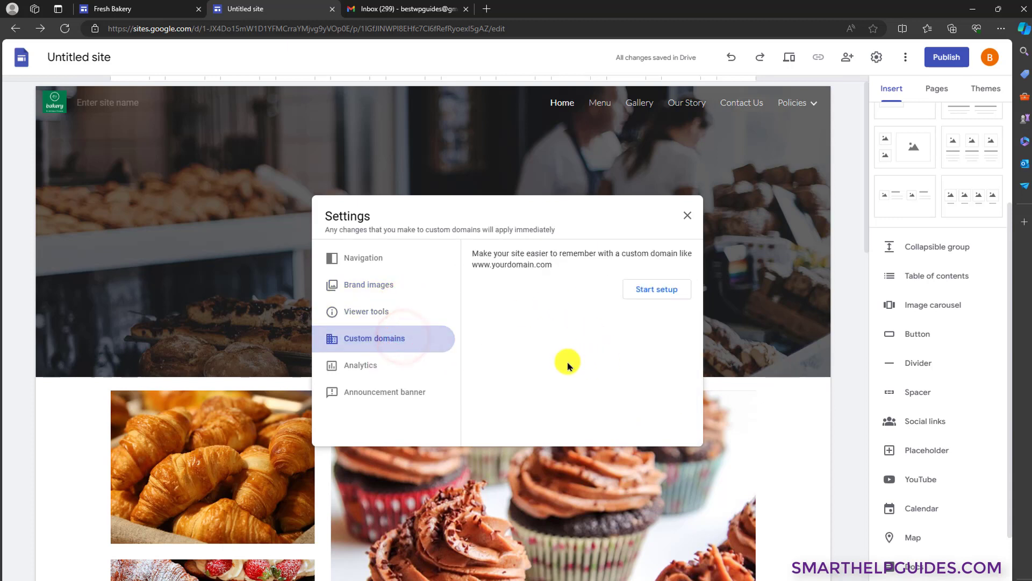
left_click(399, 365)
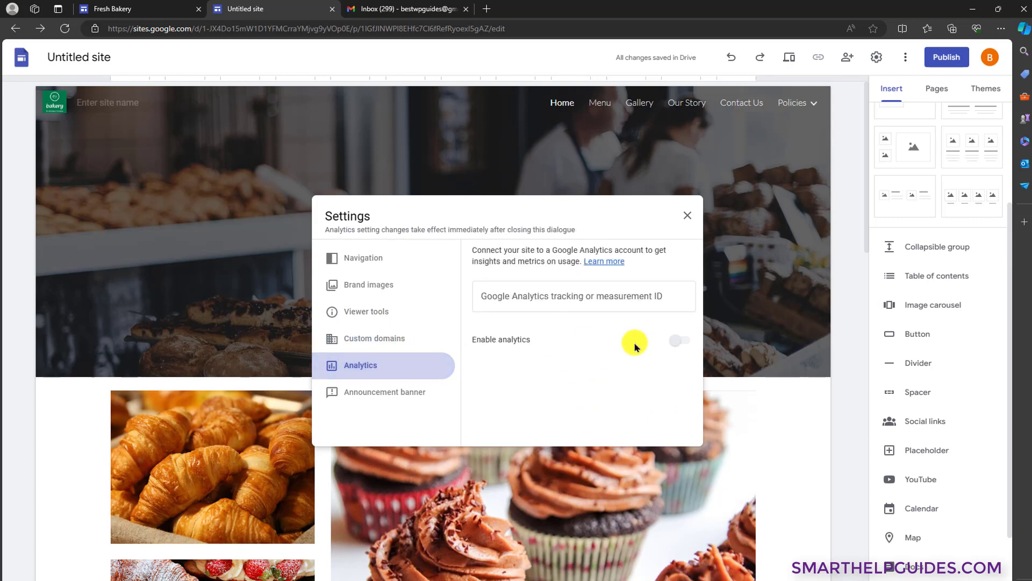
left_click(434, 392)
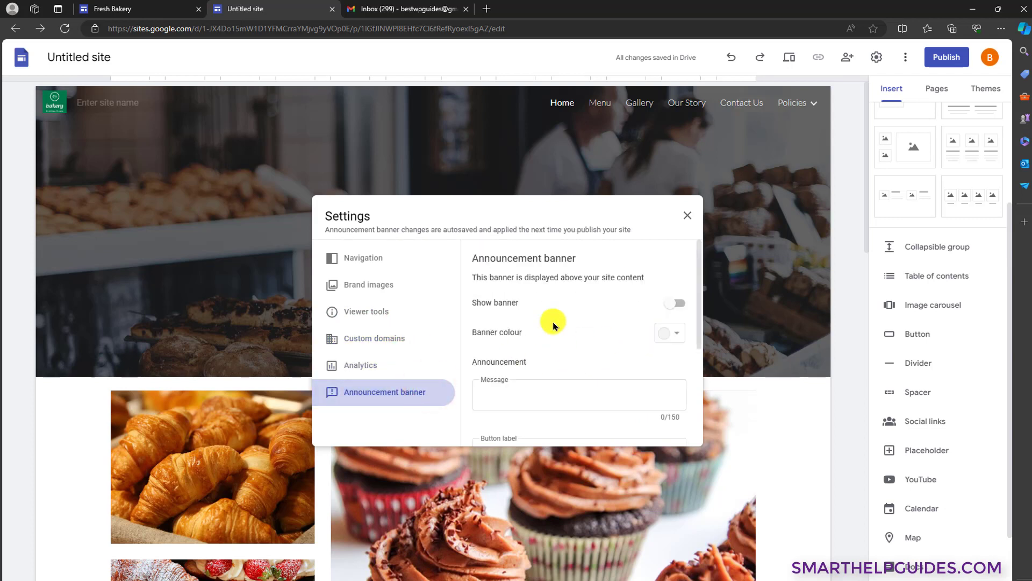
scroll(554, 324, "down", 1)
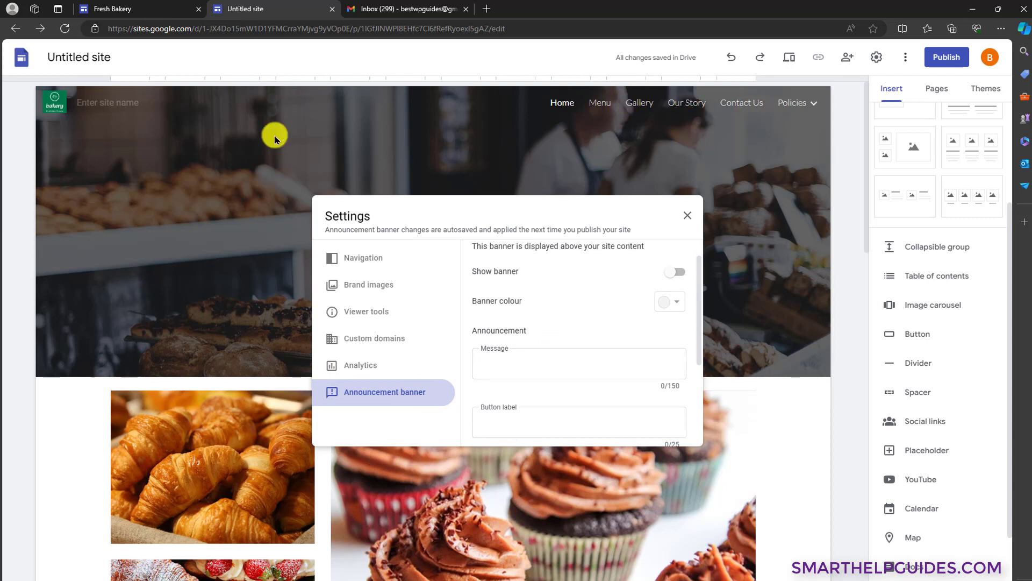
scroll(590, 333, "up", 1)
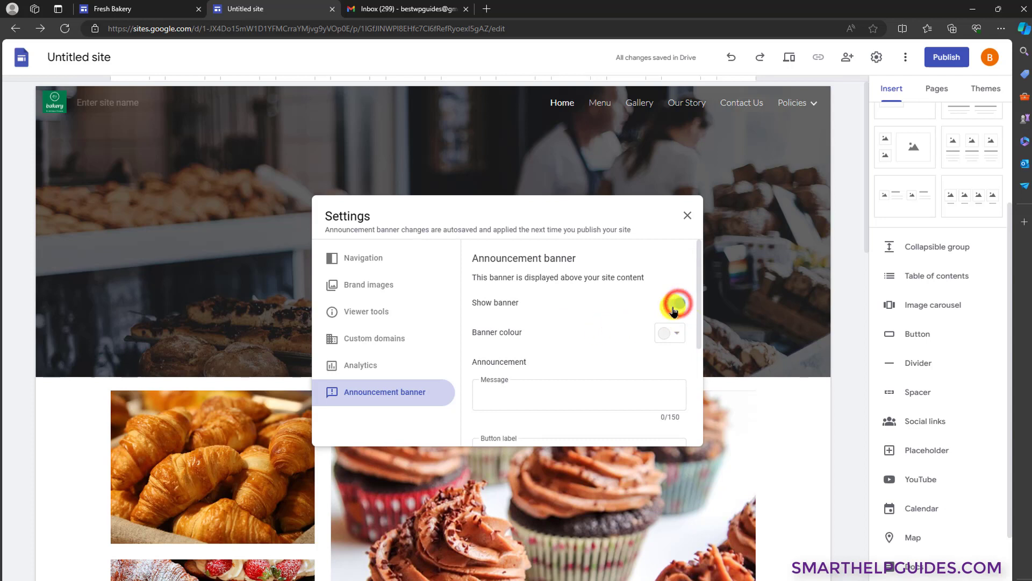
- Write the banner message 'Special Discount 50%off', leave the banner off, and close Settings
left_click(570, 382)
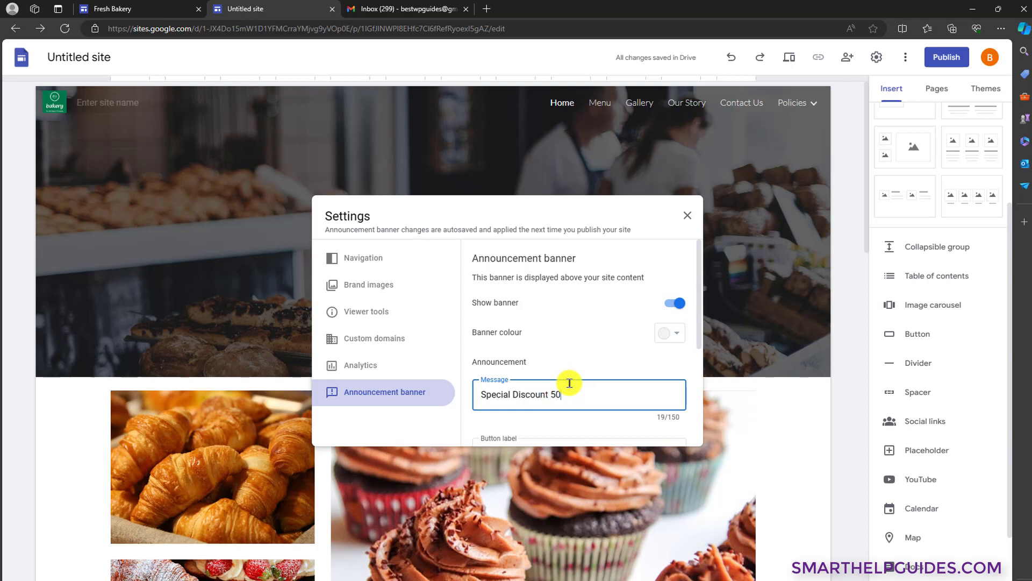
scroll(596, 383, "down", 3)
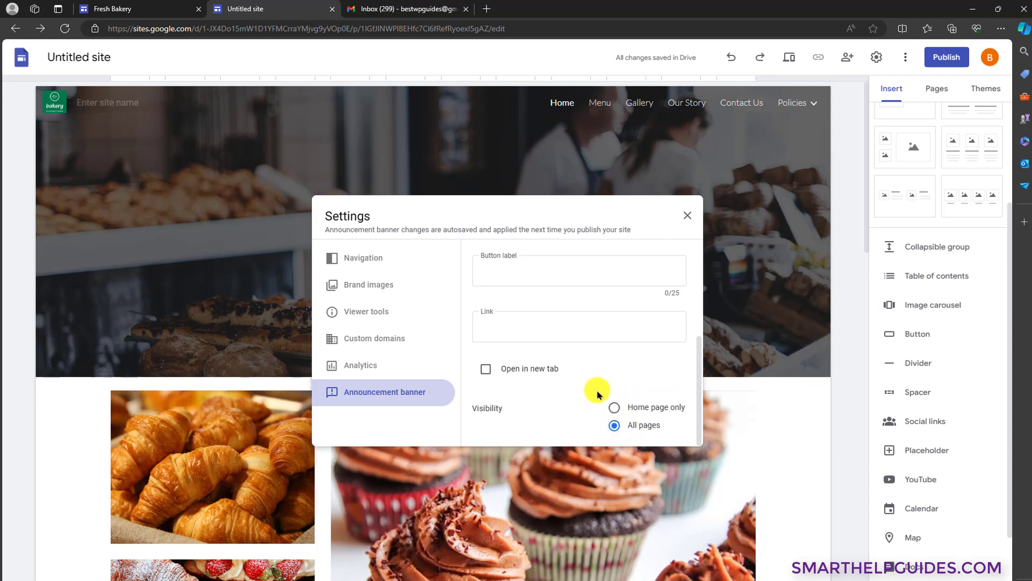
scroll(590, 366, "up", 3)
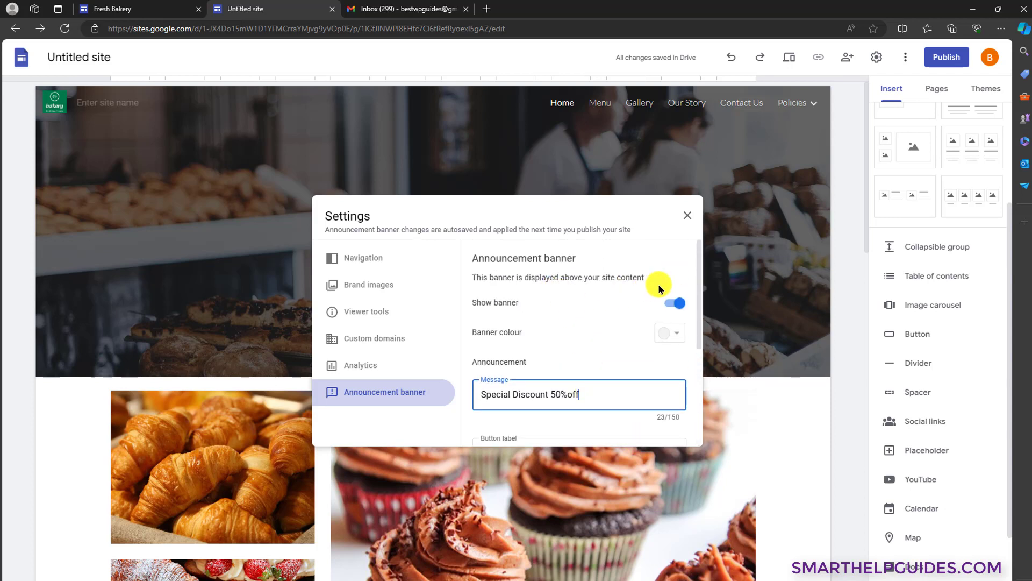
left_click(674, 304)
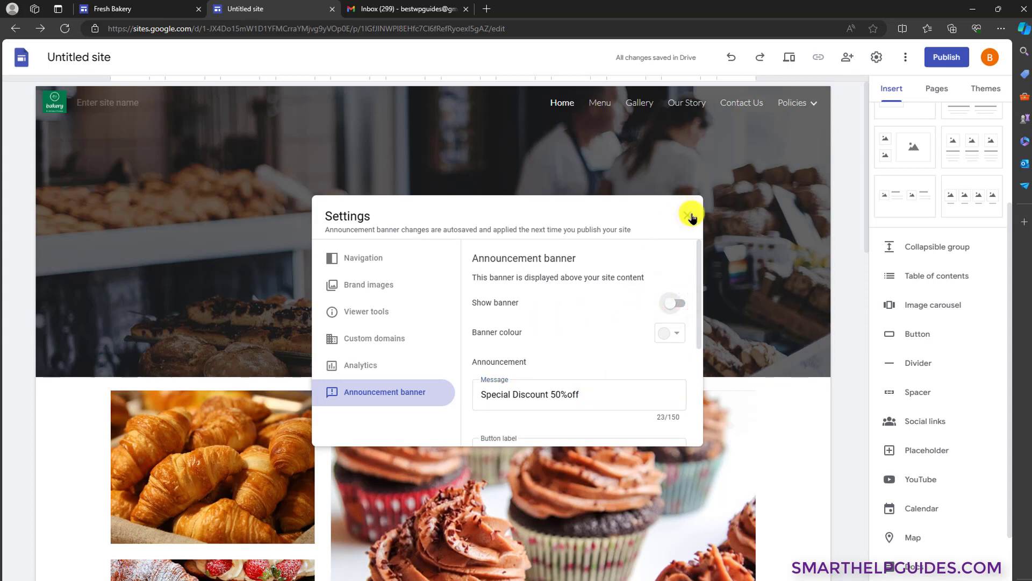
left_click(688, 216)
- Enter 'Fresh' in the site name so it reads 'Fresh Bakery'
left_click(93, 102)
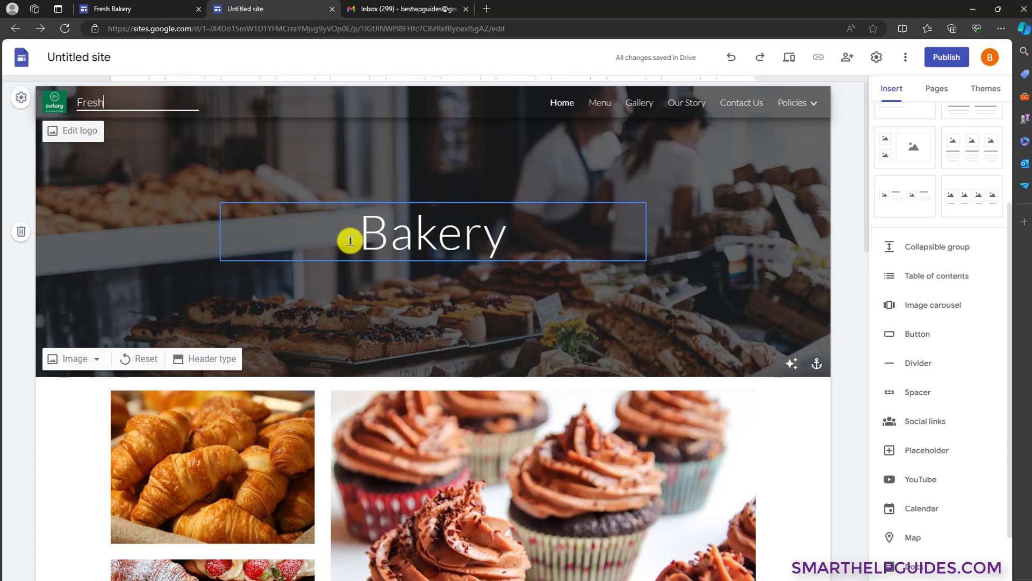
type("Fresh Bakery")
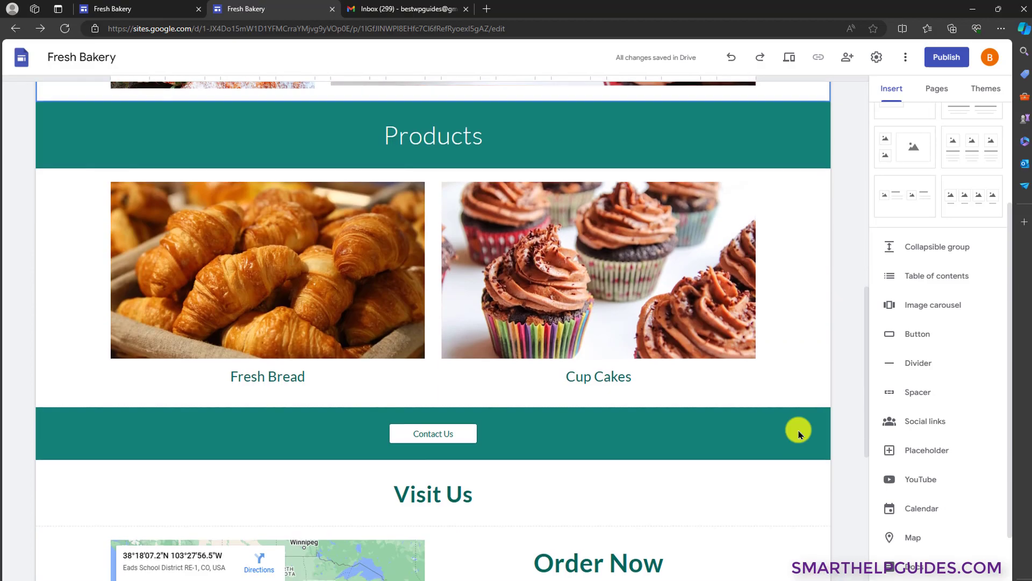
scroll(796, 431, "down", 8)
scroll(799, 432, "up", 8)
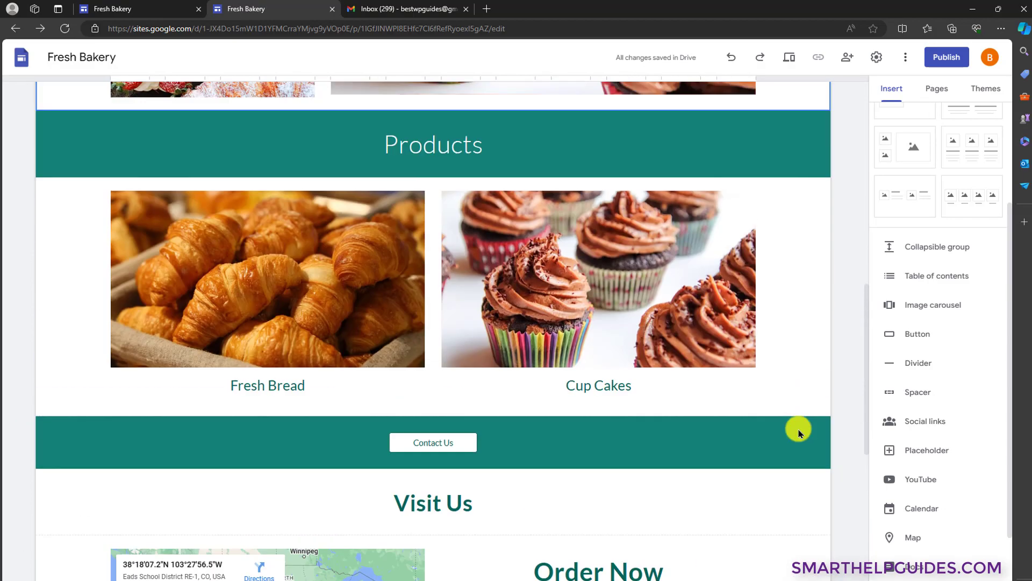
- Scroll through the home page and reveal the Terms and Refund Policy subpages under Policies
scroll(798, 433, "up", 10)
scroll(788, 379, "down", 3)
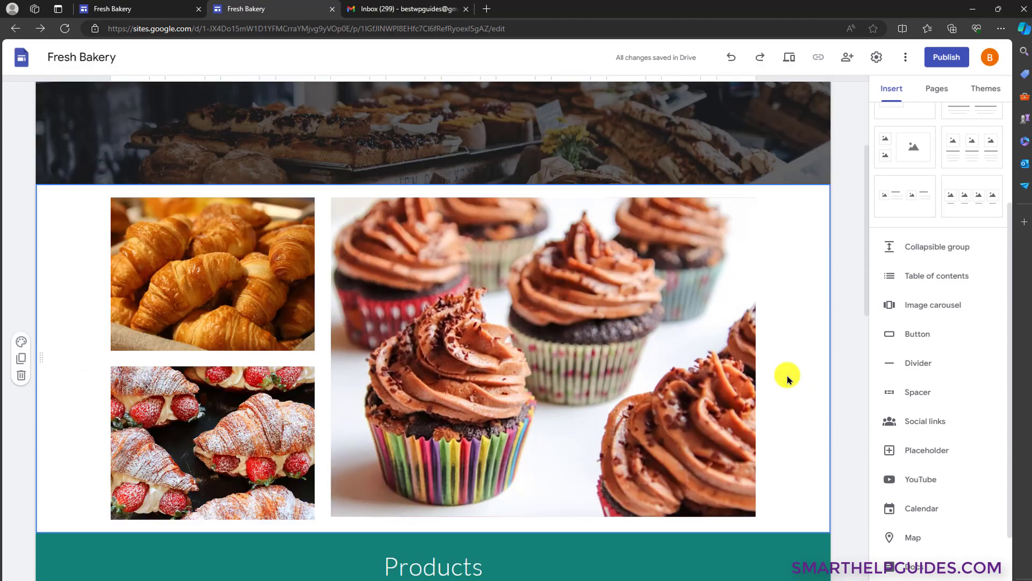
scroll(788, 379, "down", 10)
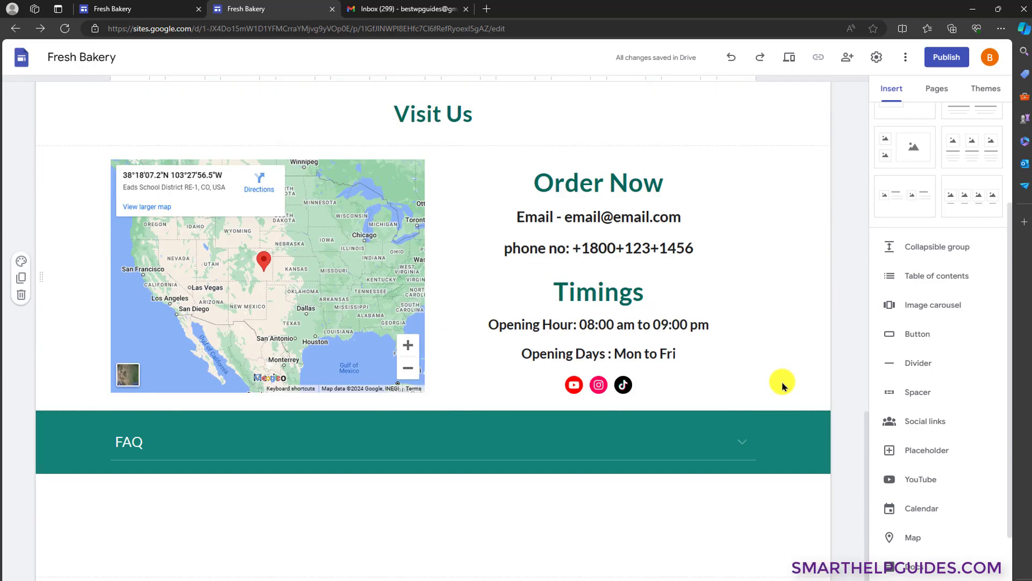
scroll(782, 386, "up", 15)
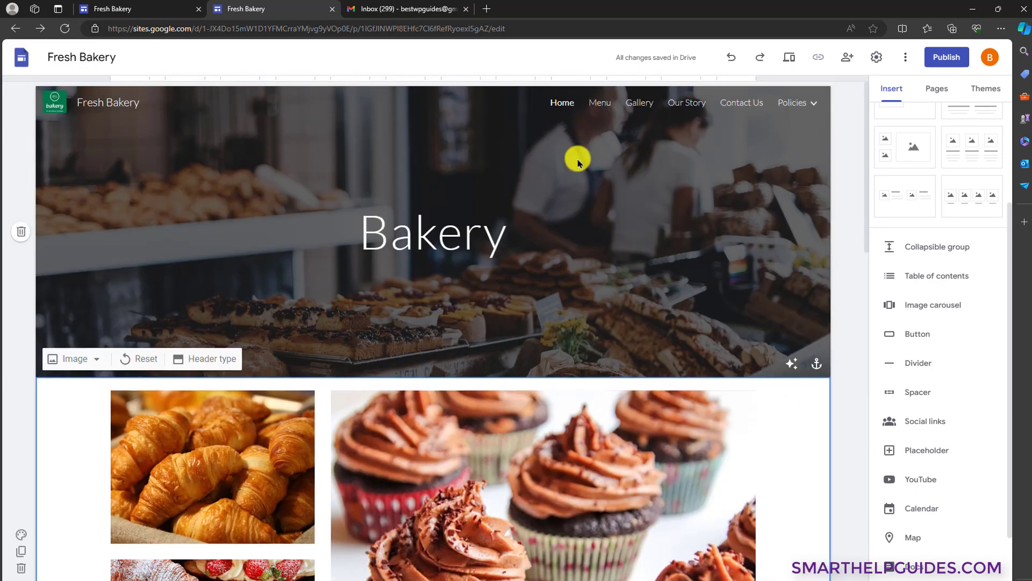
left_click(812, 103)
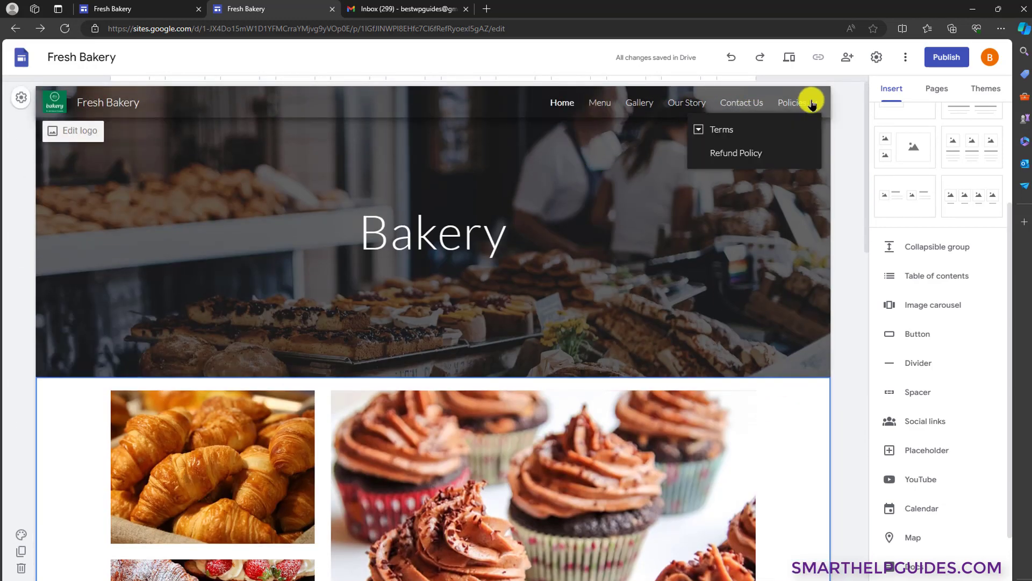
- Go to the Menu page and view, then dismiss, the header image options
left_click(598, 105)
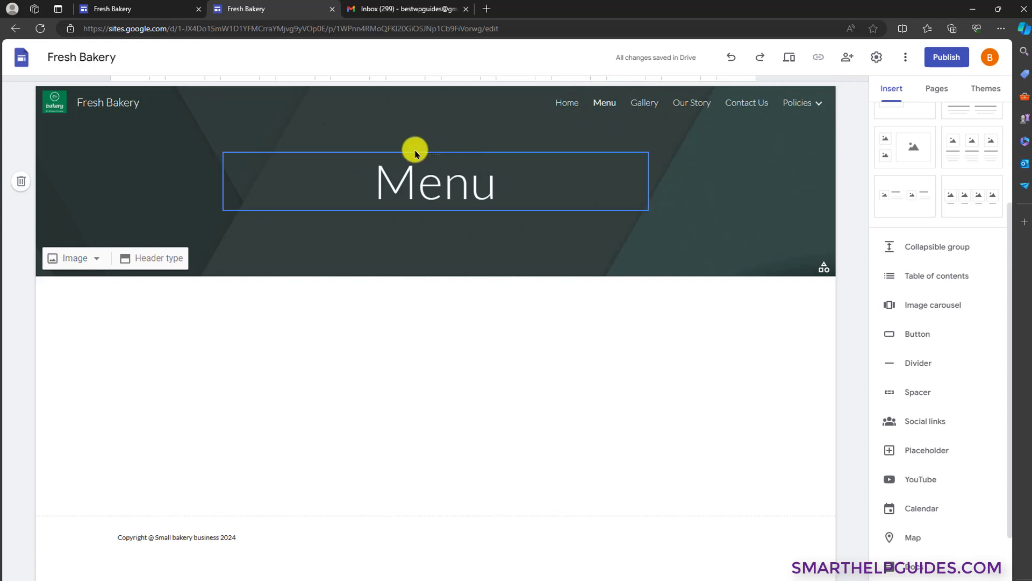
left_click(84, 258)
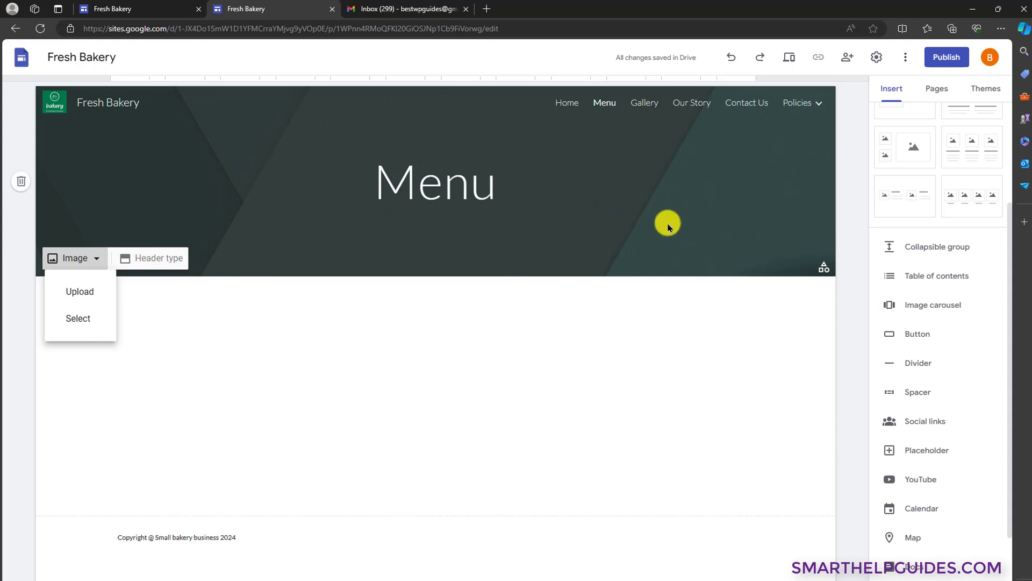
left_click(606, 320)
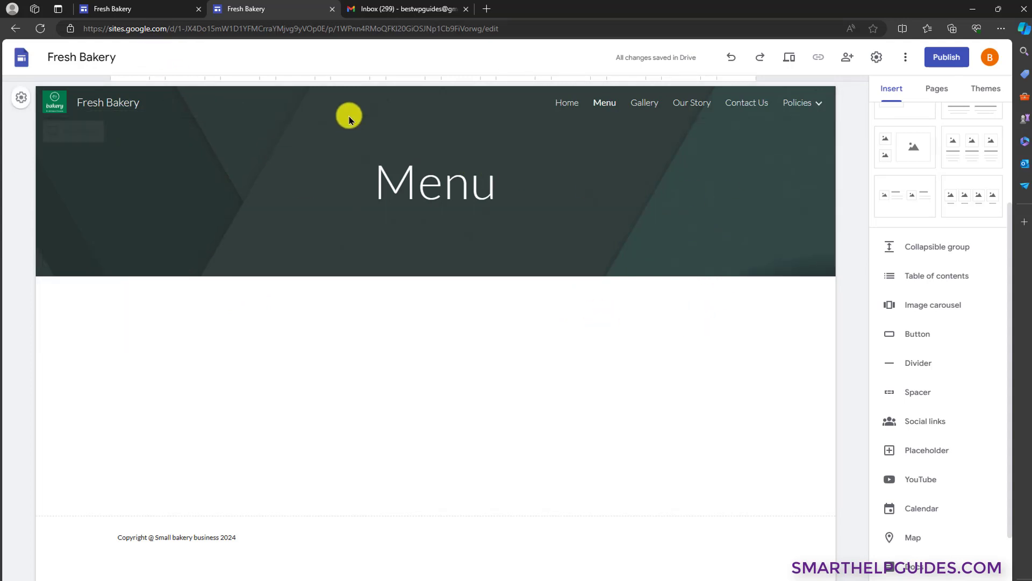
- Switch to the finished Fresh Bakery tab, exit preview, and edit its Menu page
left_click(131, 7)
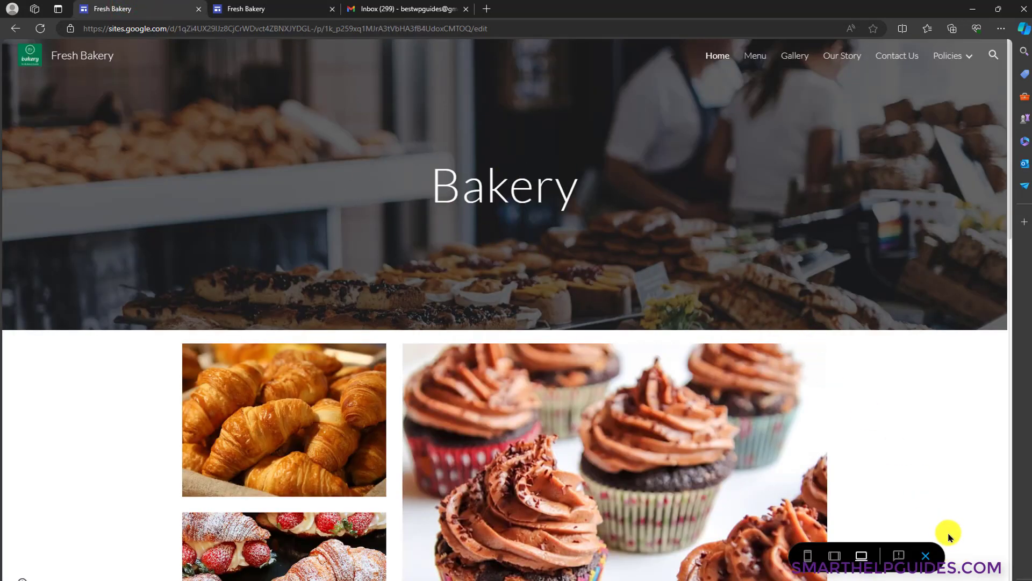
left_click(926, 560)
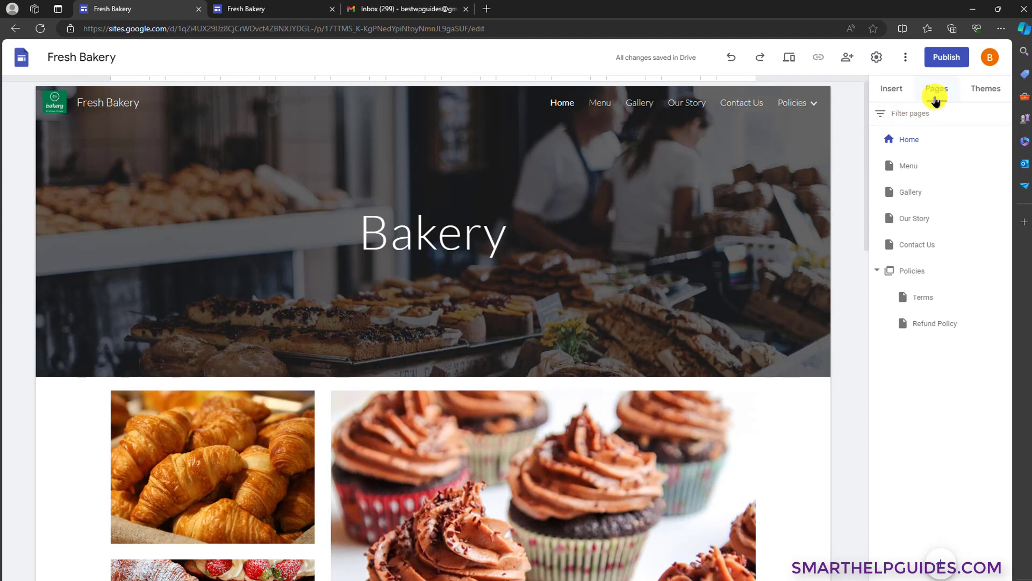
left_click(917, 164)
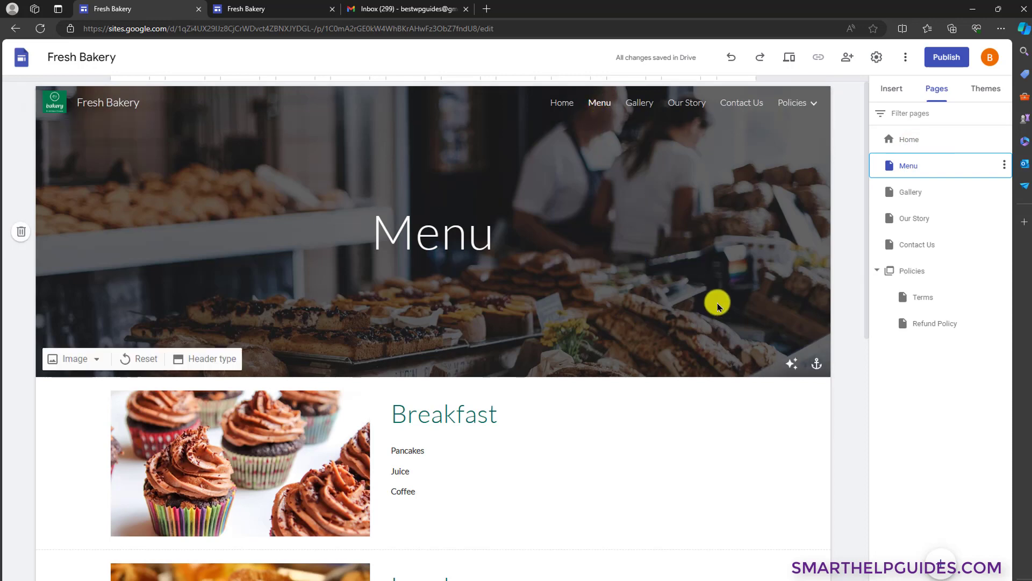
scroll(737, 387, "down", 1)
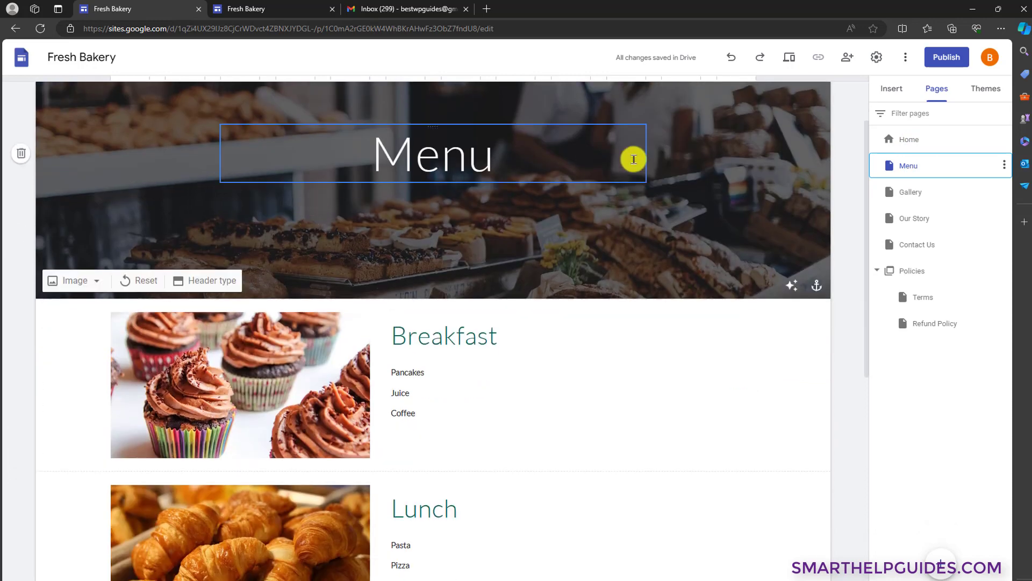
scroll(740, 203, "up", 1)
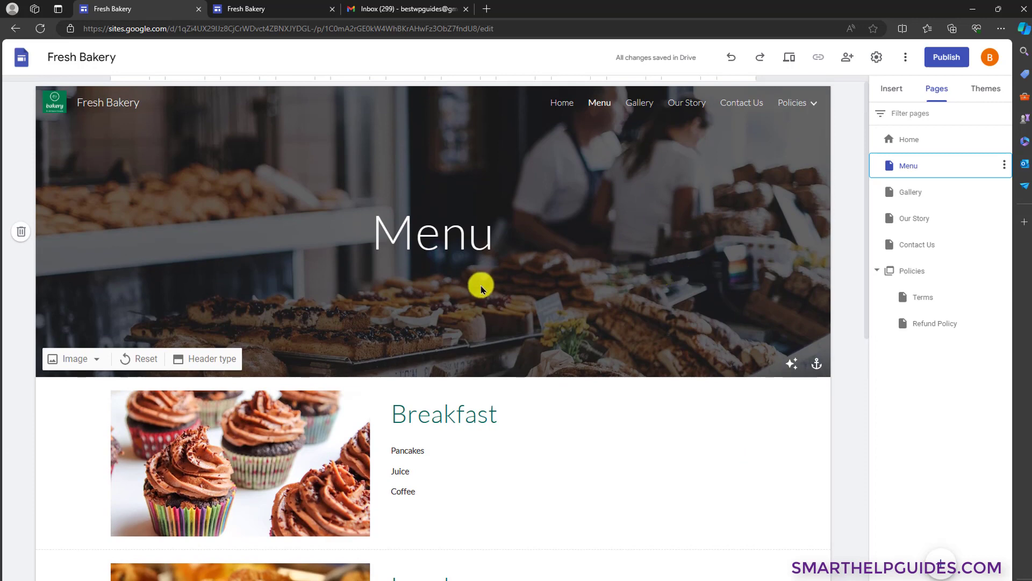
- Select the Menu title and then the whole Menu header section
left_click(400, 231)
left_click(421, 312)
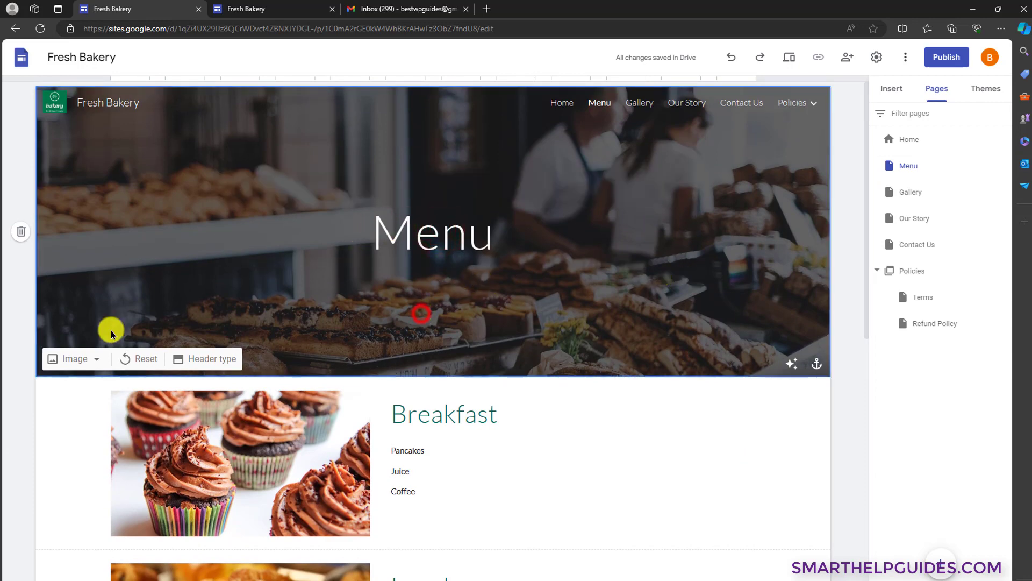
scroll(630, 332, "down", 1)
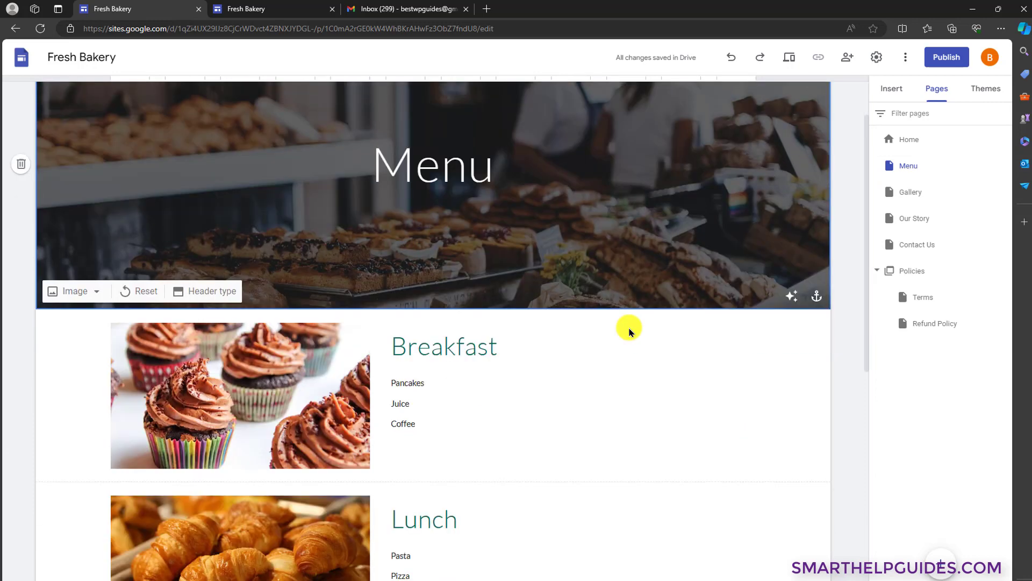
scroll(628, 326, "down", 3)
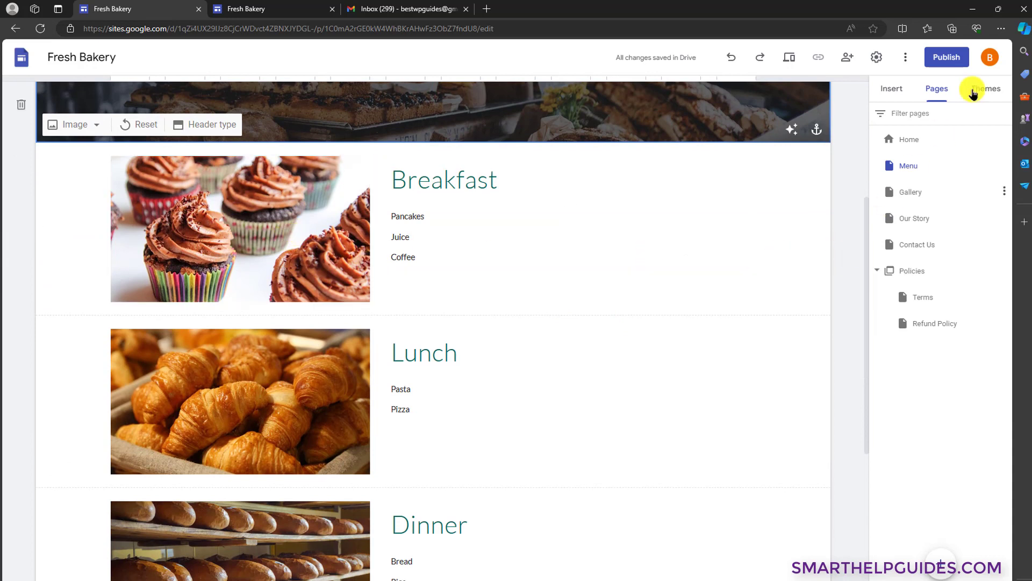
- Add an image-and-text section above Breakfast, then delete it
left_click(884, 91)
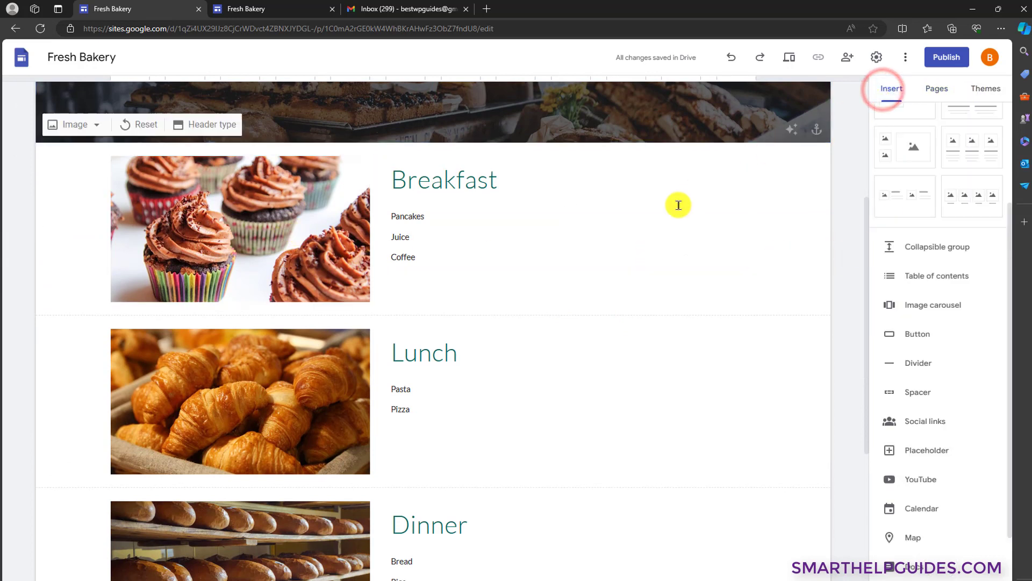
scroll(914, 215, "up", 3)
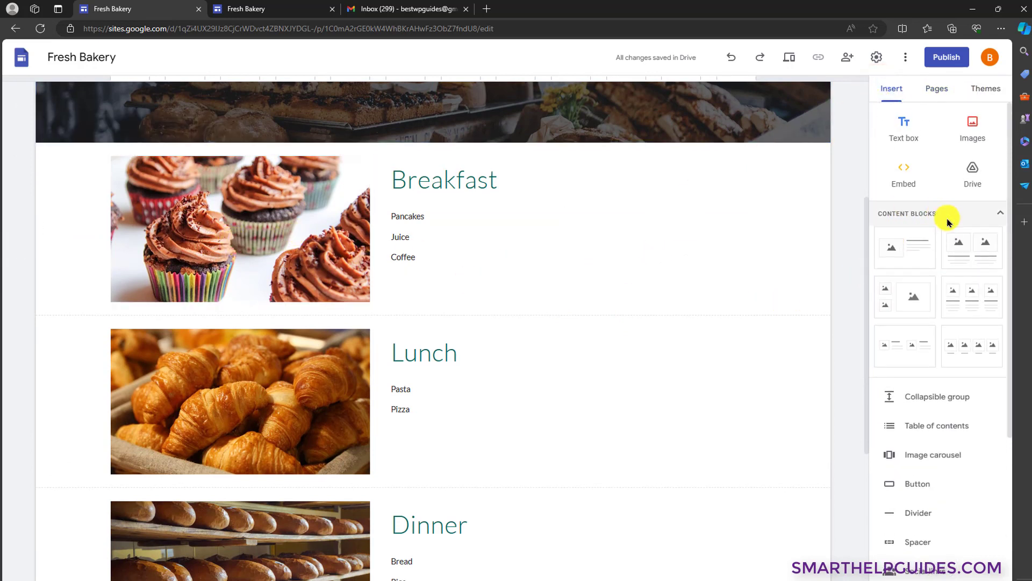
left_click(904, 248)
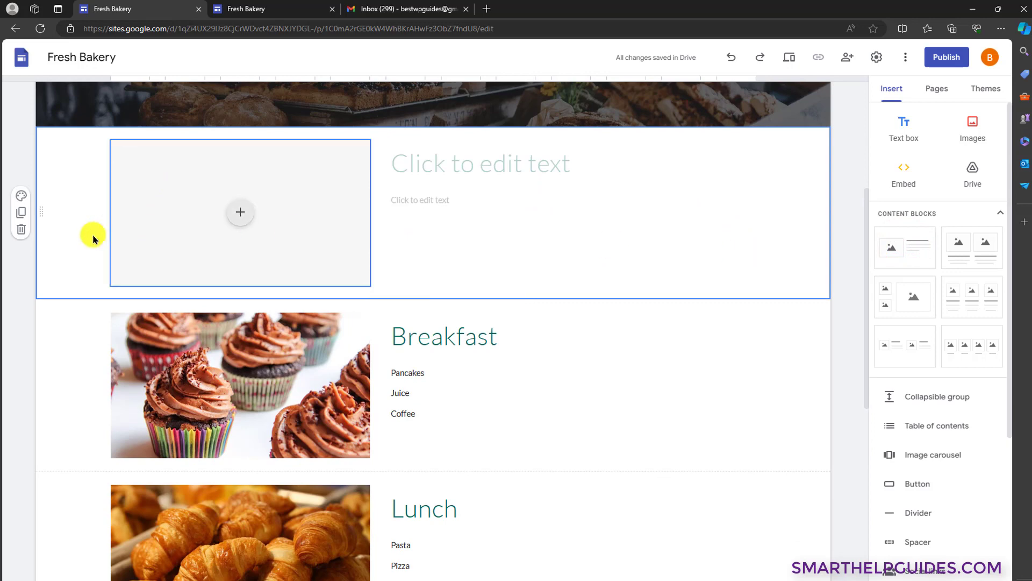
left_click(21, 230)
- Inspect the Breakfast cupcake image, heading and item list, and the teal Contact Us section
scroll(322, 323, "down", 3)
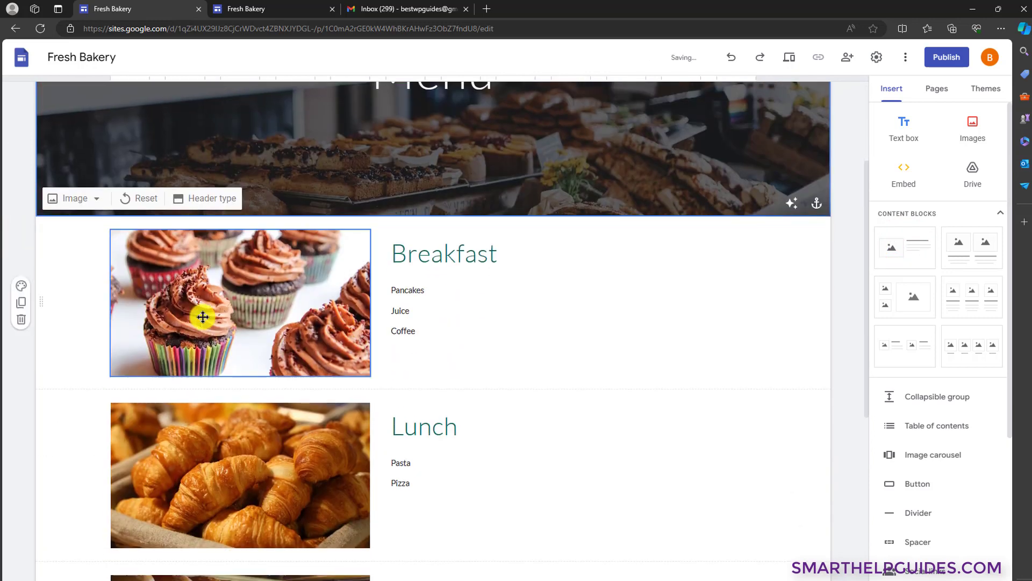
left_click(239, 294)
left_click(421, 256)
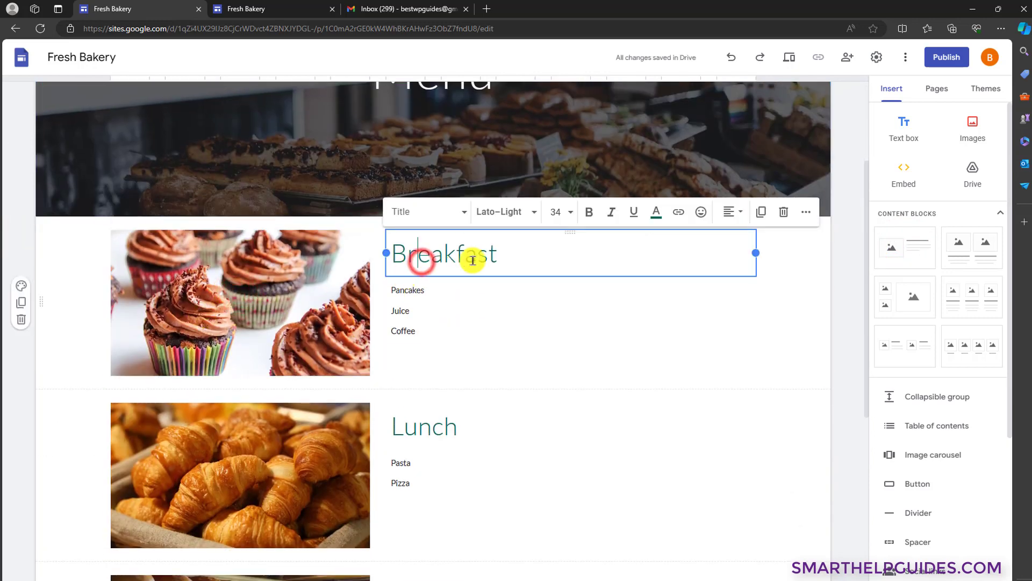
left_click(458, 318)
scroll(573, 350, "down", 7)
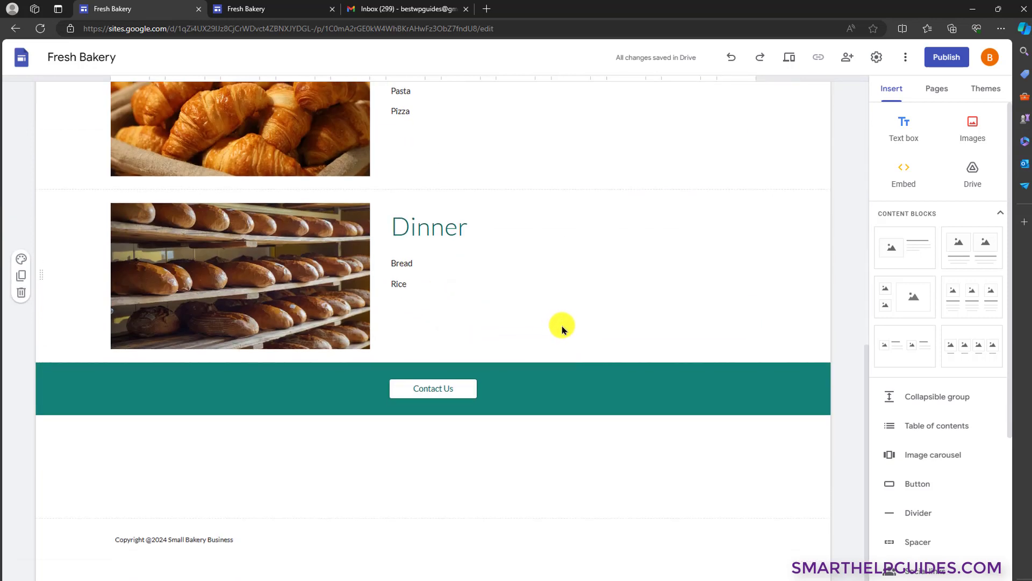
left_click(595, 403)
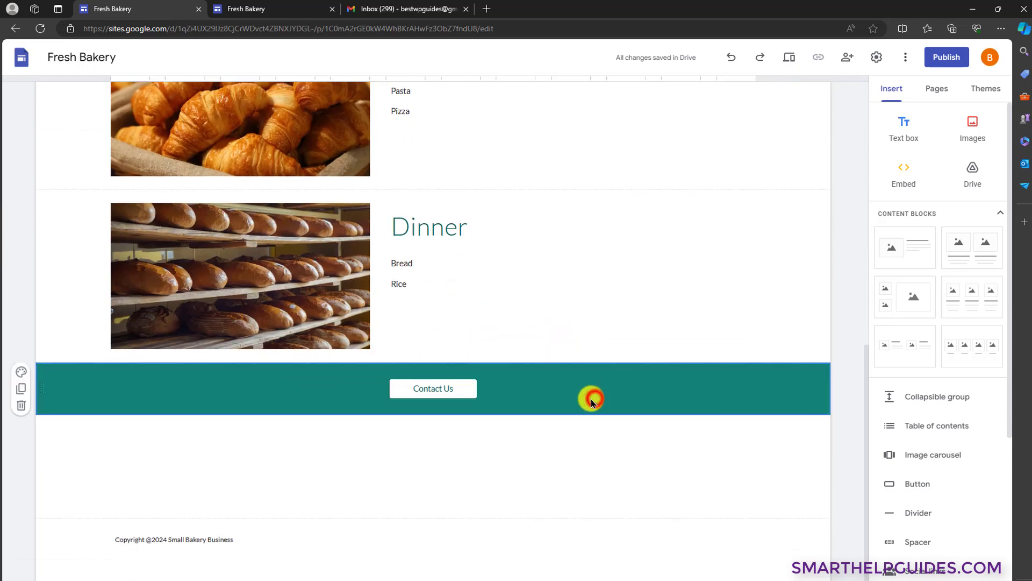
scroll(560, 397, "up", 10)
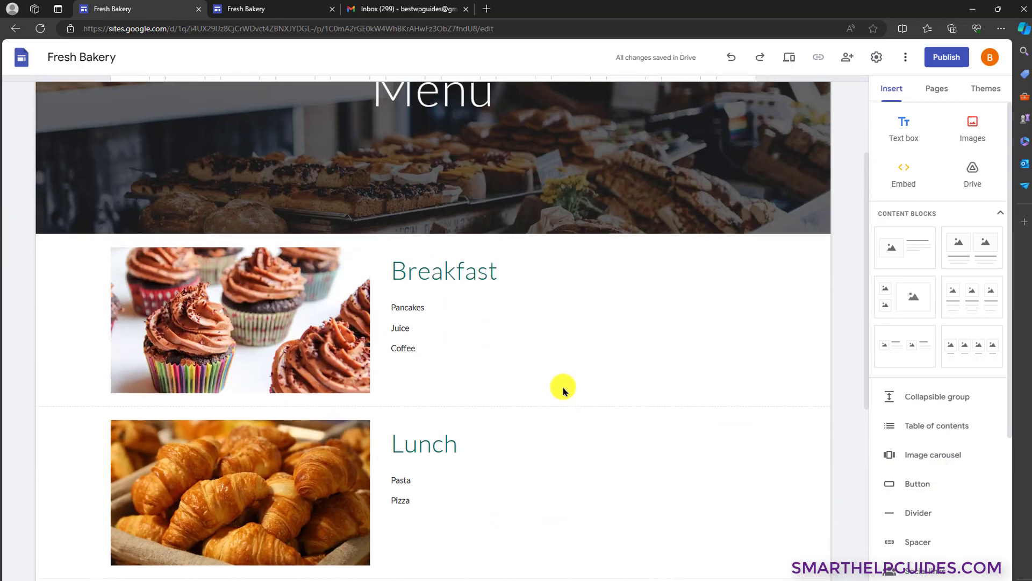
- Go to the Gallery page and scroll down through its carousel and photo grid
left_click(627, 106)
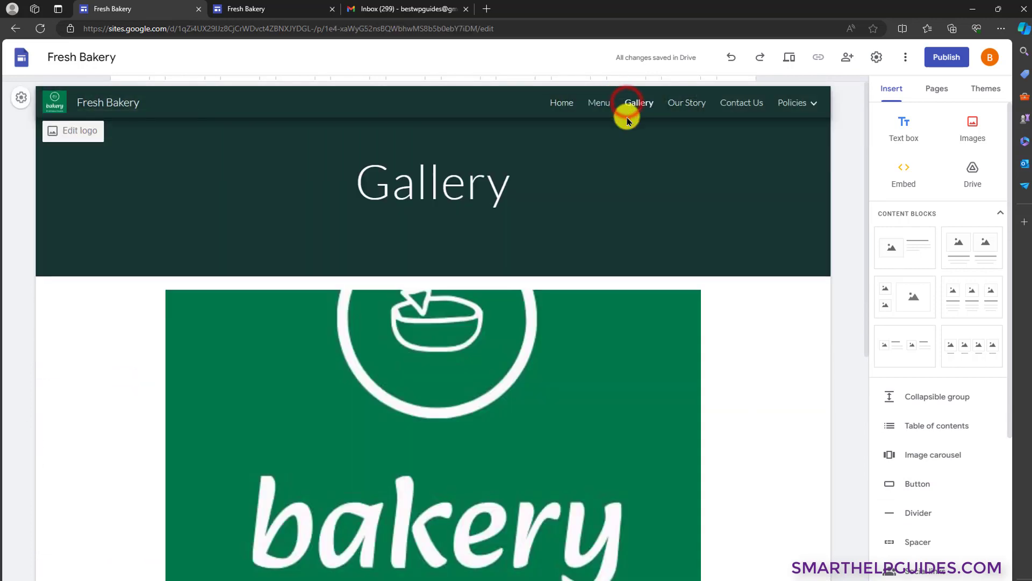
scroll(622, 301, "down", 2)
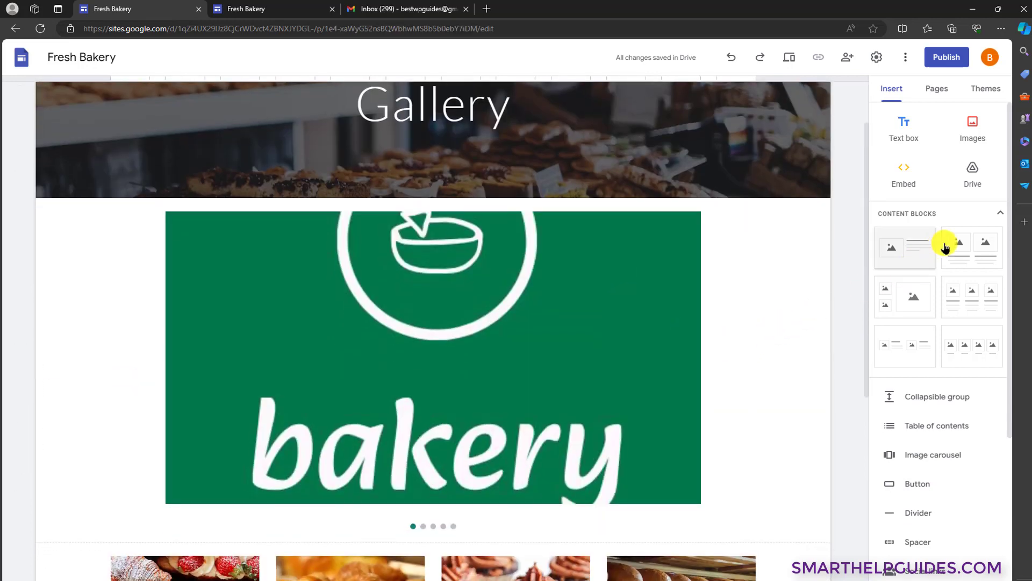
scroll(964, 417, "down", 2)
scroll(922, 319, "down", 2)
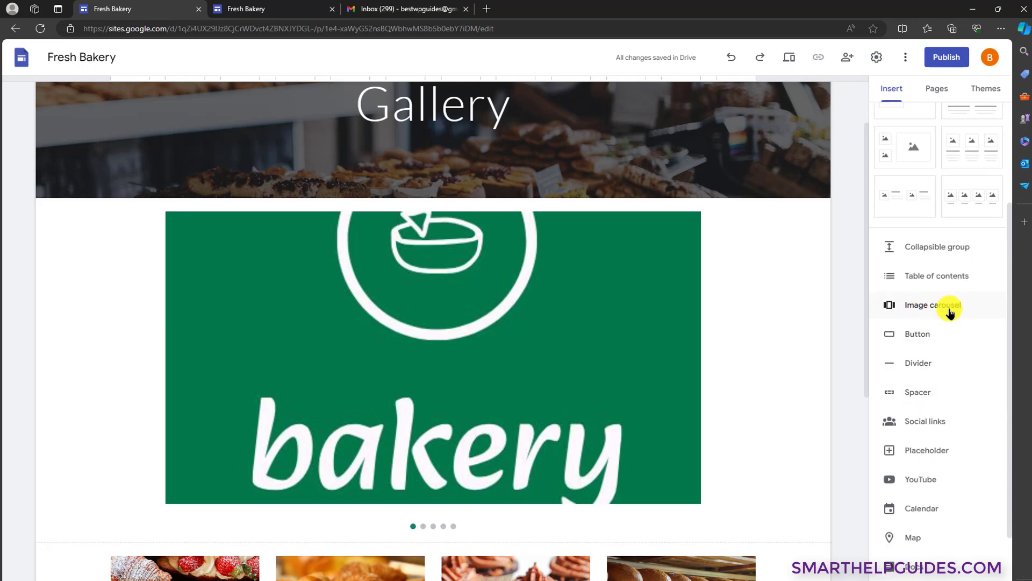
- Start an image carousel and cancel it, then move the footer's social links block
left_click(918, 306)
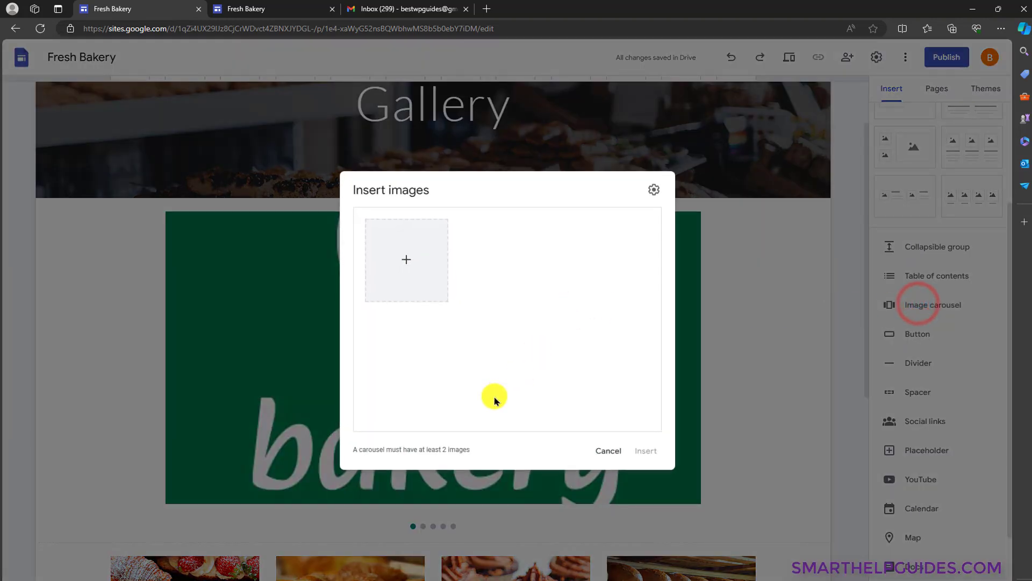
left_click(607, 450)
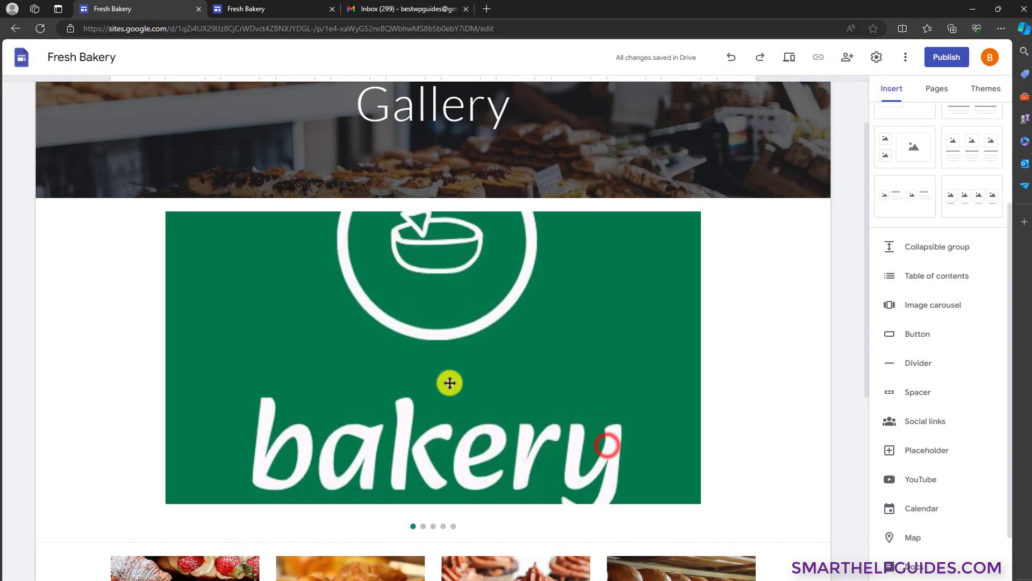
scroll(463, 337, "down", 5)
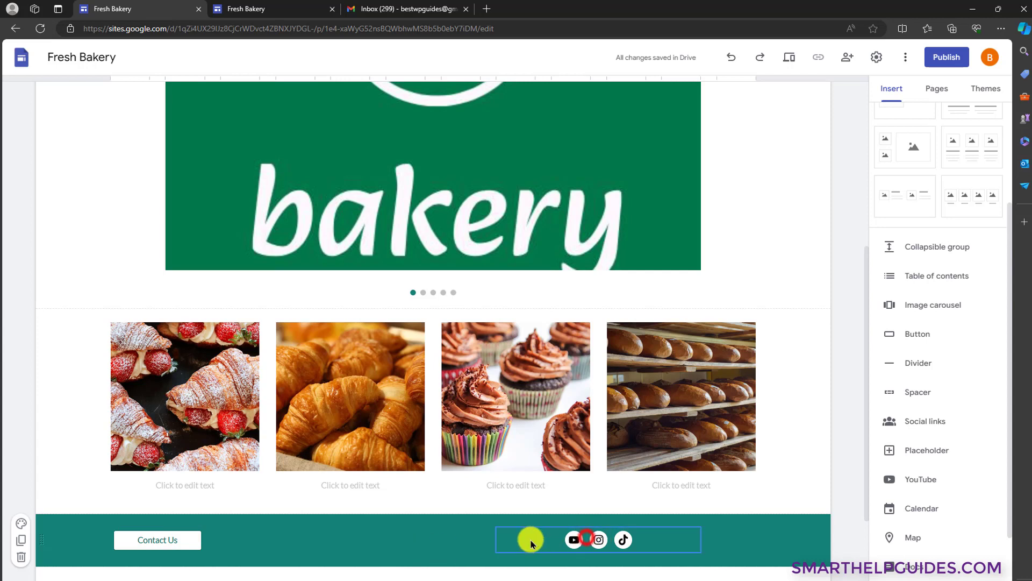
left_click_drag(531, 544, 622, 392)
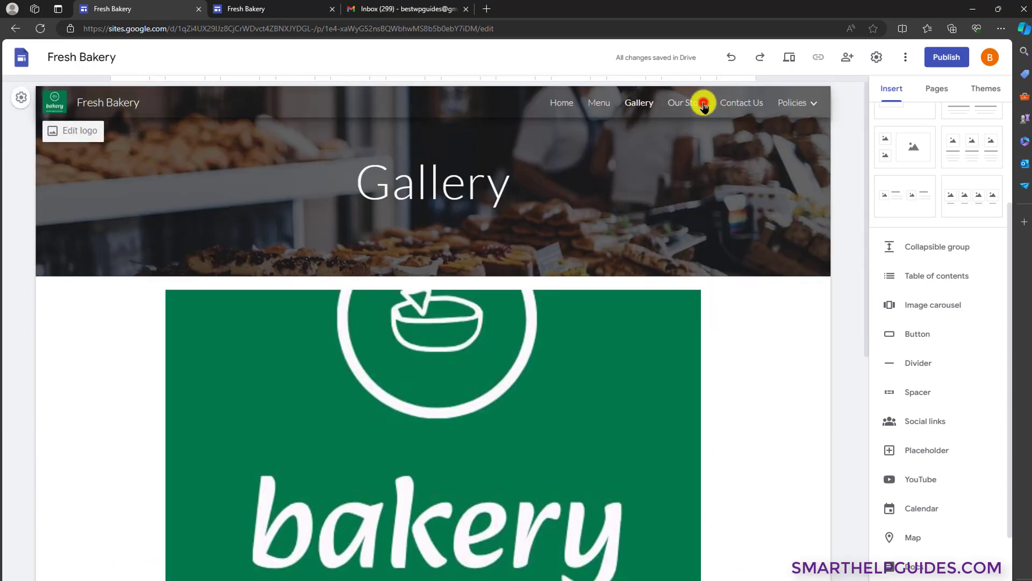
left_click(703, 104)
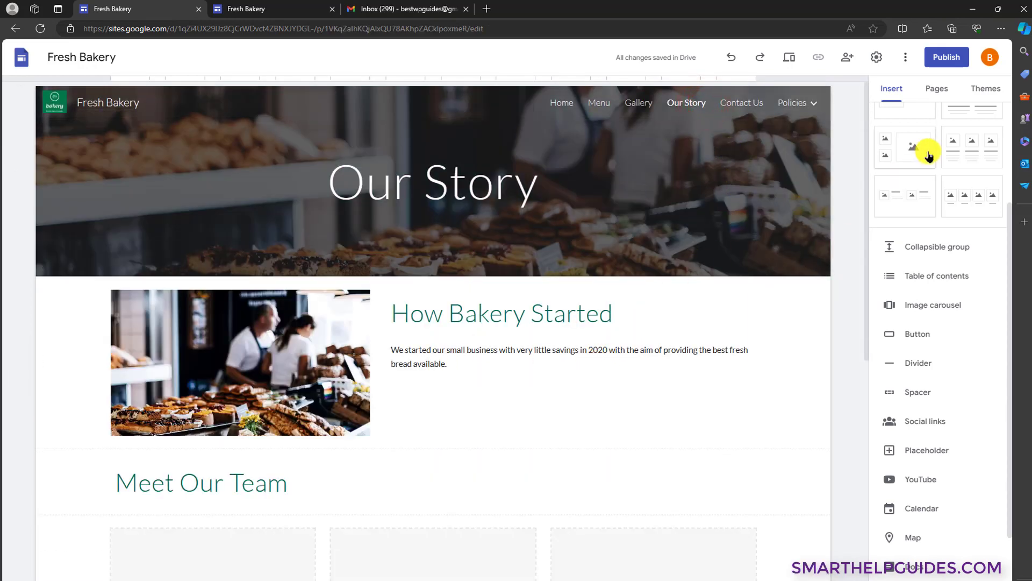
scroll(929, 155, "up", 3)
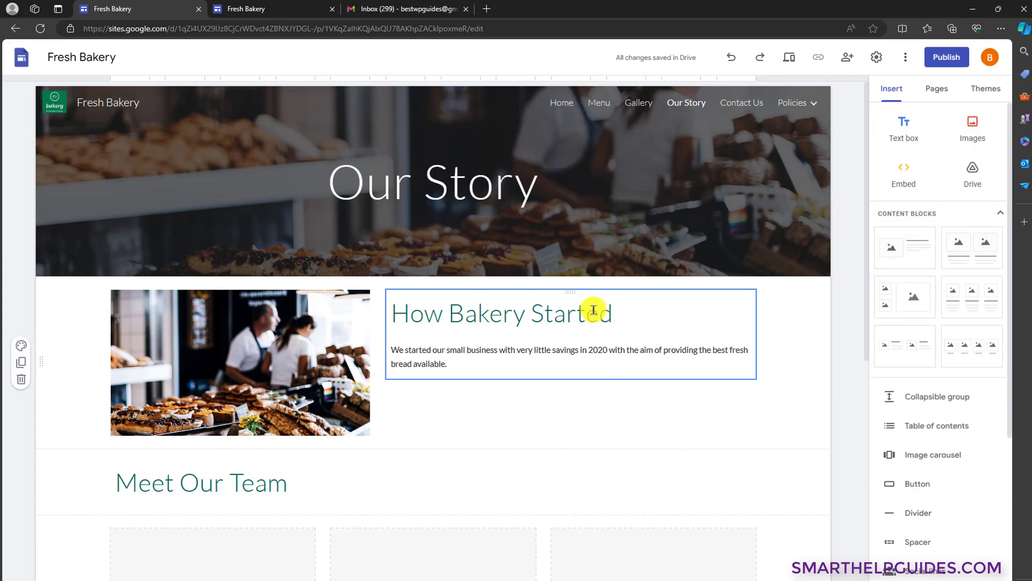
left_click(892, 246)
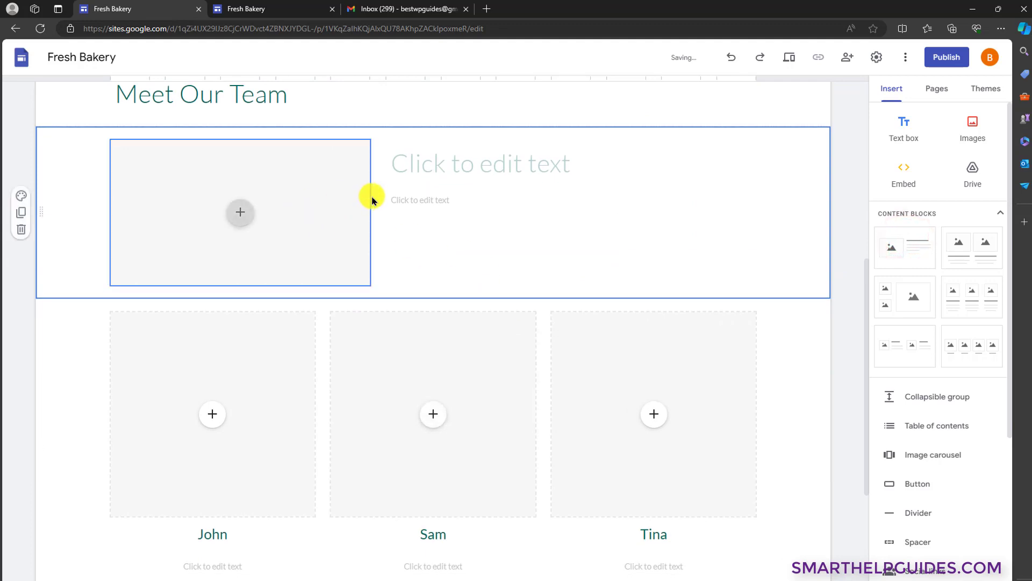
left_click(20, 229)
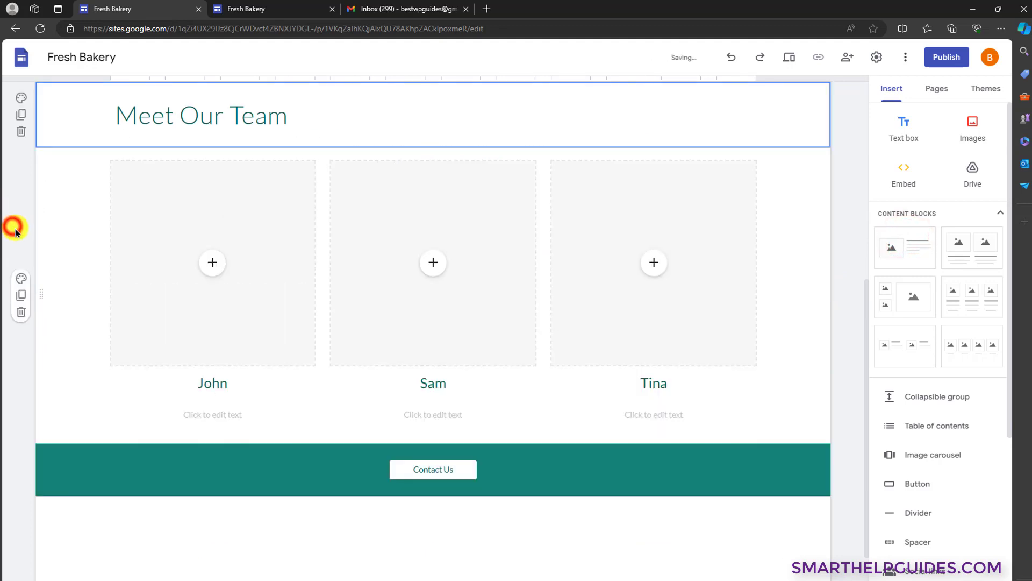
scroll(283, 266, "up", 7)
left_click(311, 339)
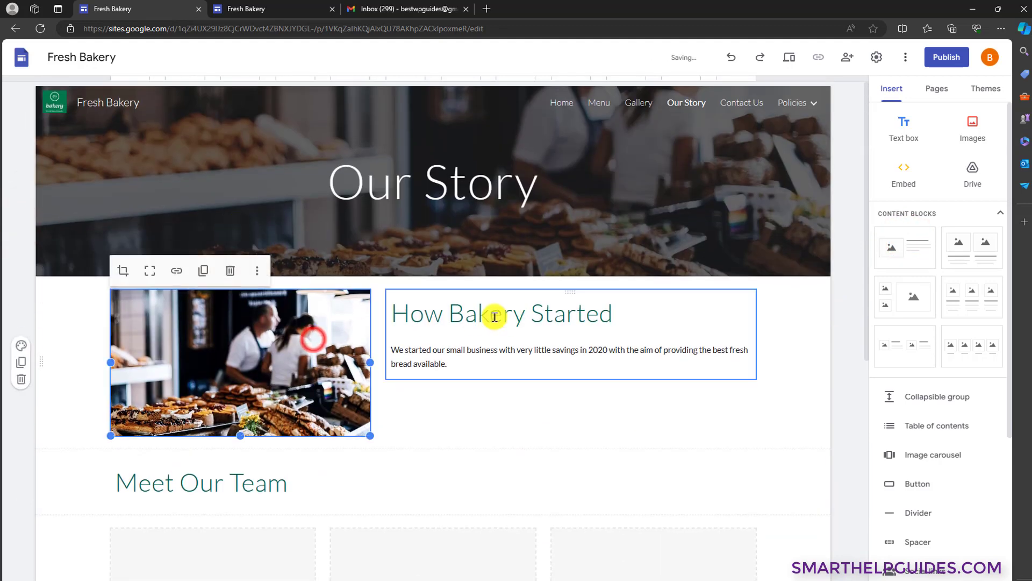
scroll(475, 378, "down", 3)
left_click(76, 335)
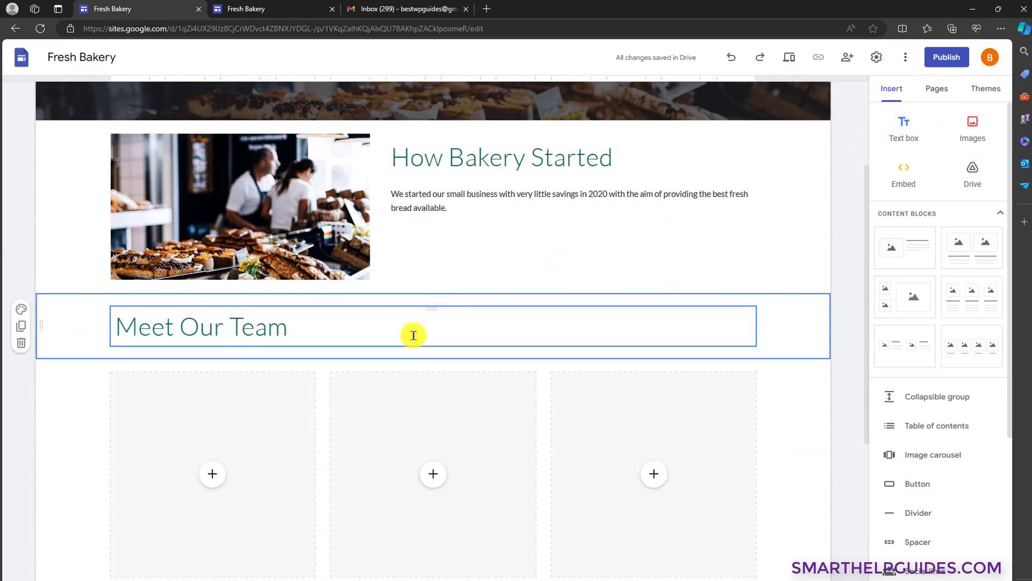
scroll(314, 316, "down", 3)
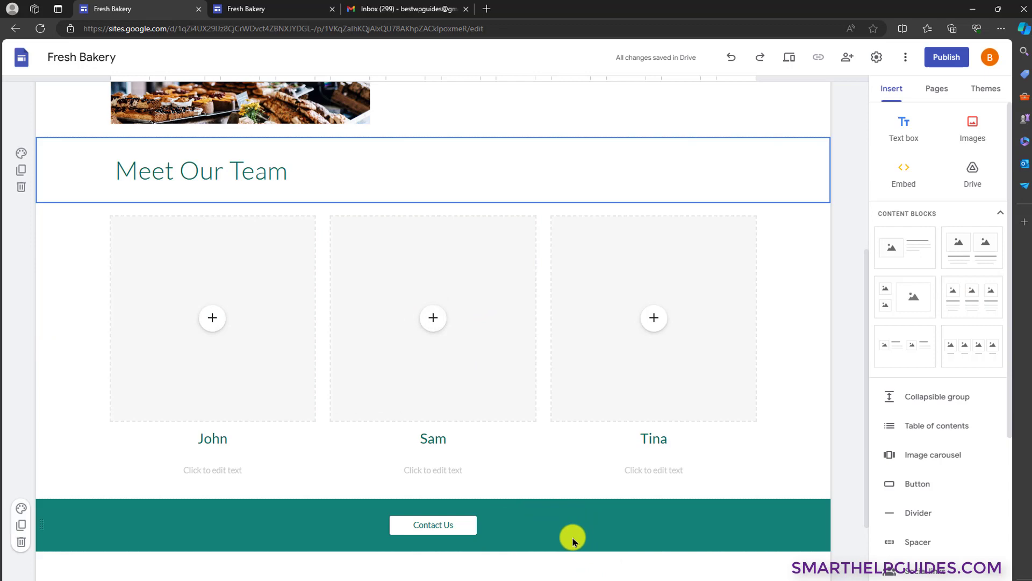
scroll(571, 536, "up", 6)
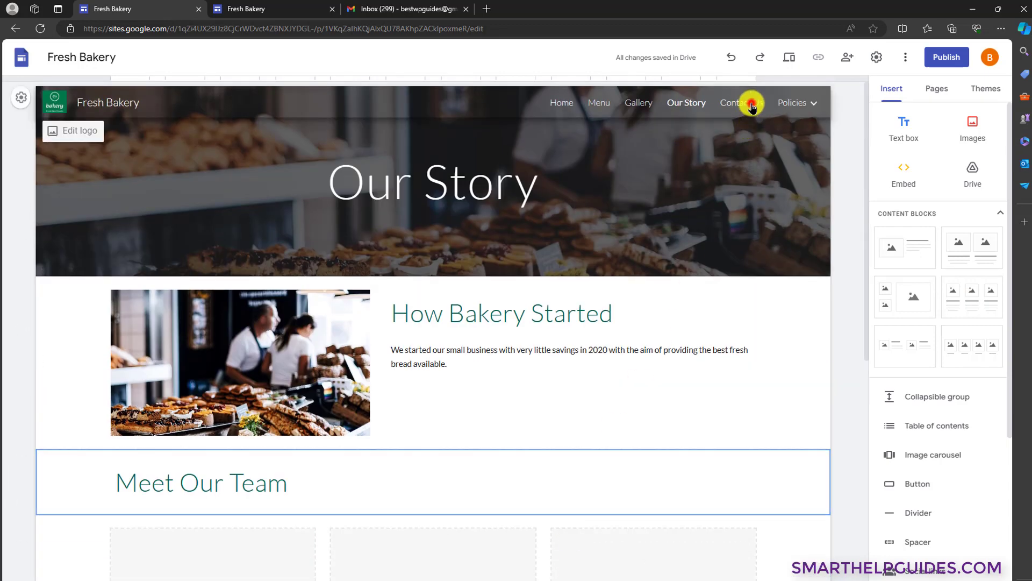
- View the Contact Us page, scrolling through its content and back to the top
left_click(752, 107)
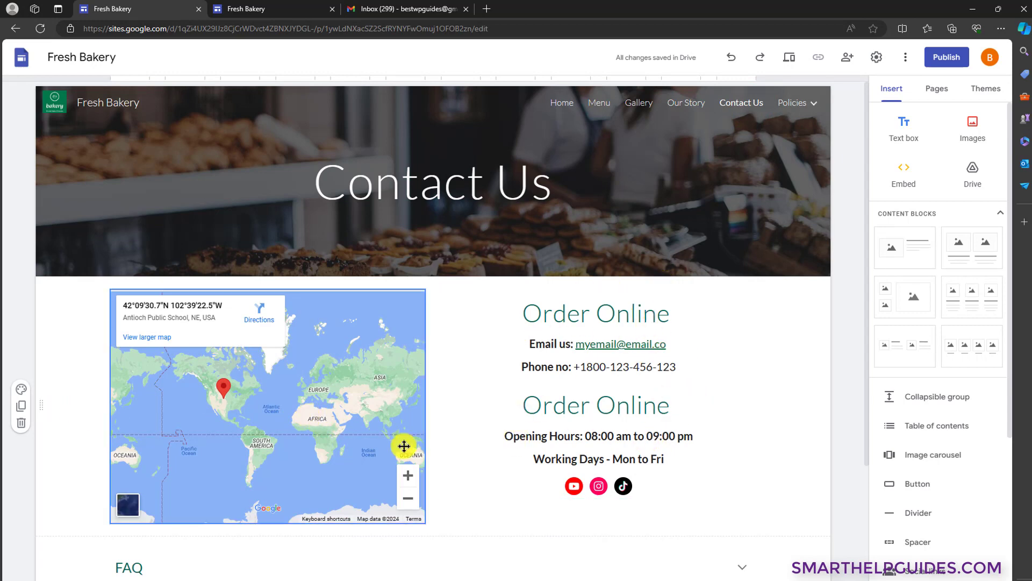
scroll(425, 430, "down", 2)
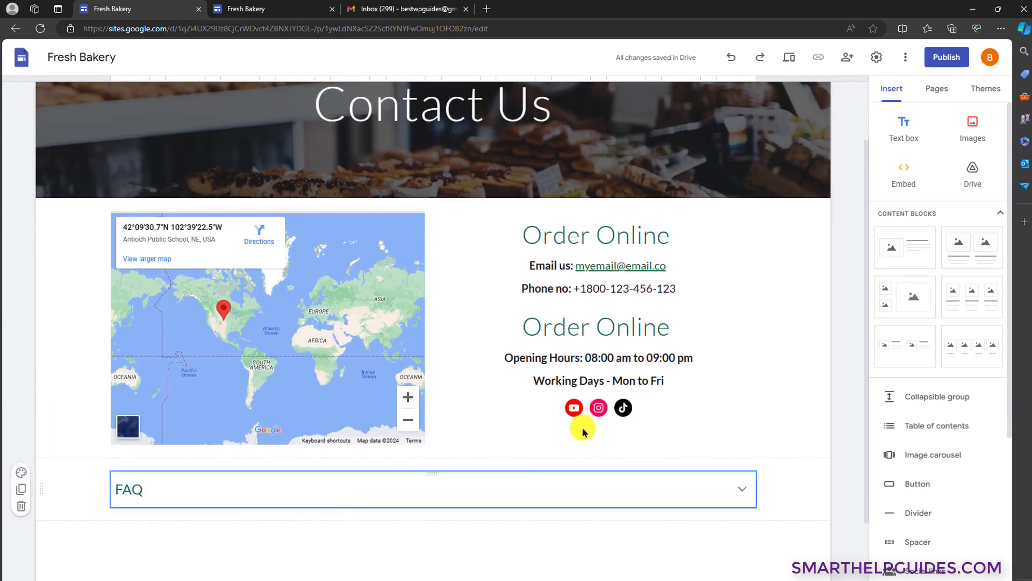
scroll(586, 376, "up", 2)
- Open the Terms page, then the Refund Policy page, from the Policies menu
mouse_move(804, 109)
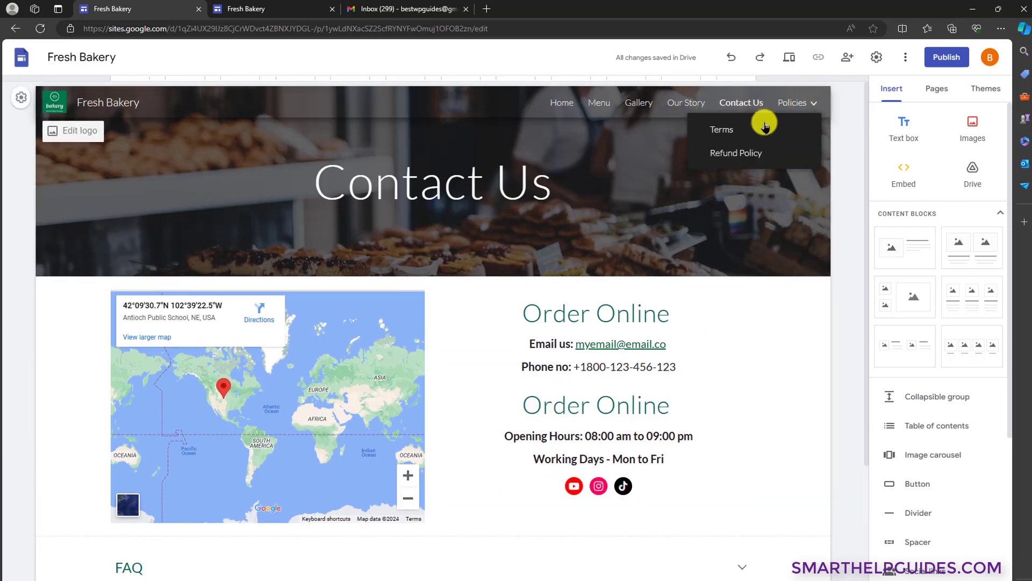
left_click(724, 129)
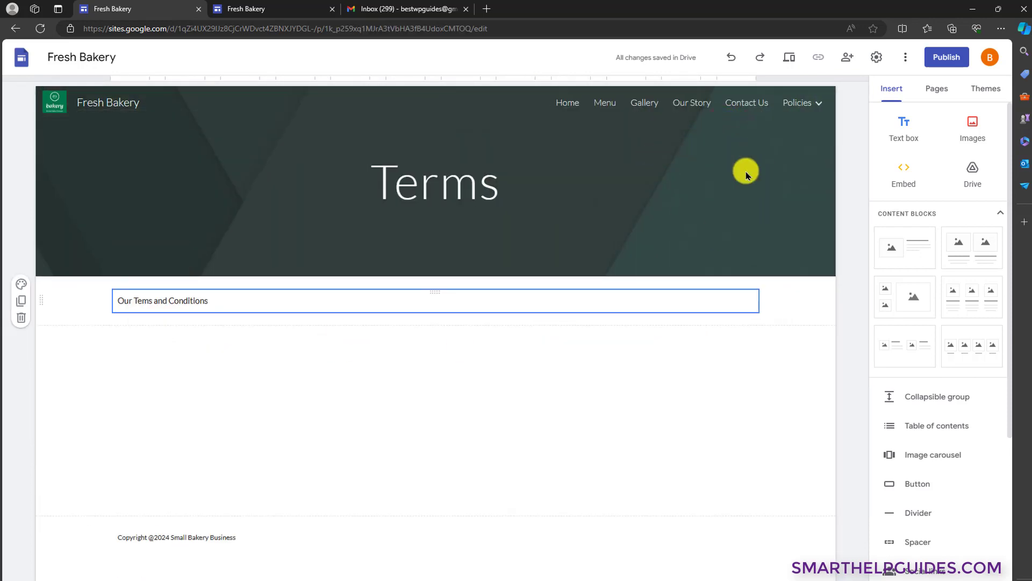
mouse_move(812, 104)
left_click(745, 156)
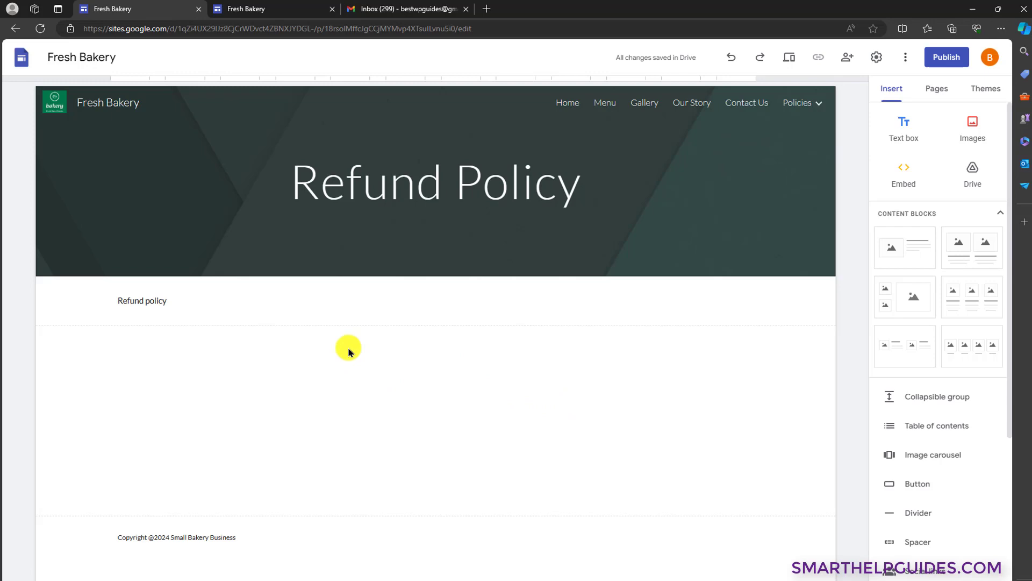
left_click(569, 105)
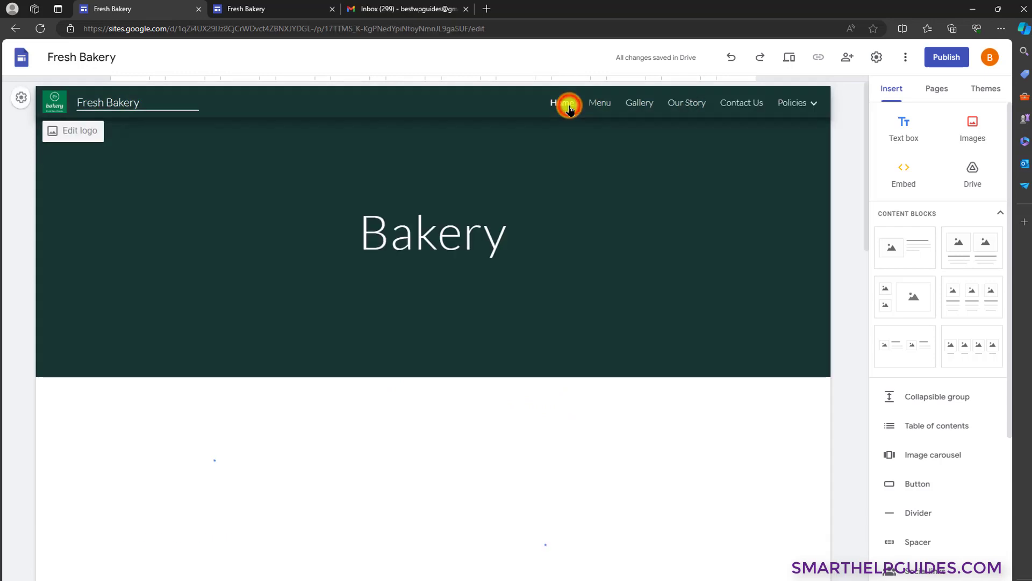
scroll(857, 357, "down", 2)
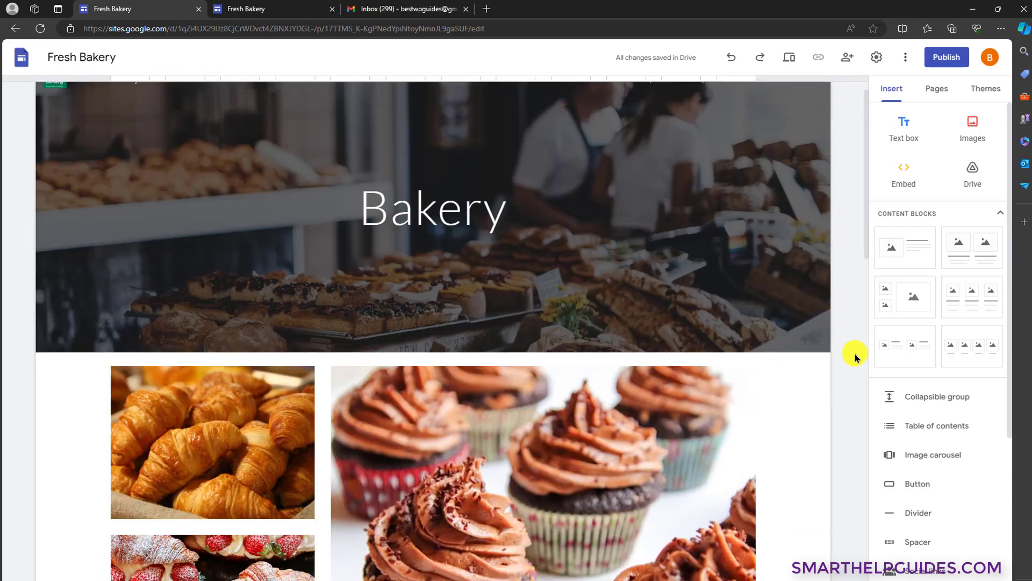
scroll(857, 357, "down", 8)
scroll(857, 358, "up", 10)
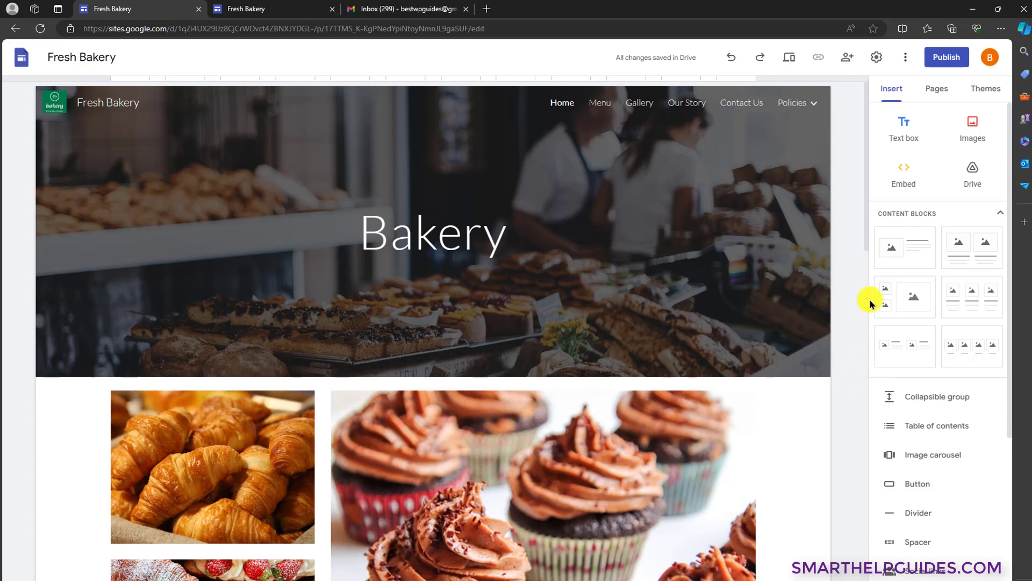
- Publish Fresh Bakery at the web address smallbakerybb and view the published site in a new tab
left_click(945, 57)
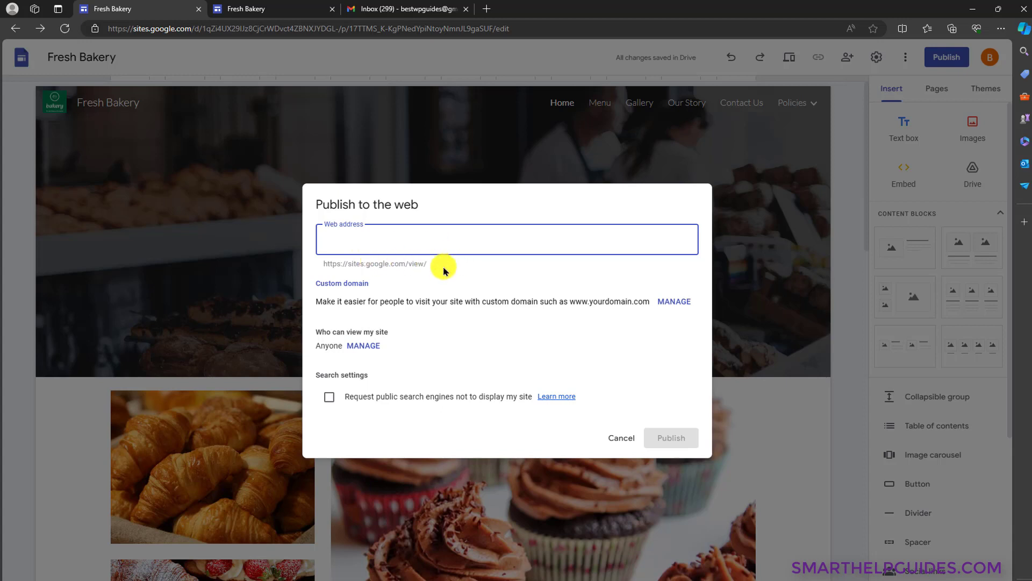
type("smallbakerybb")
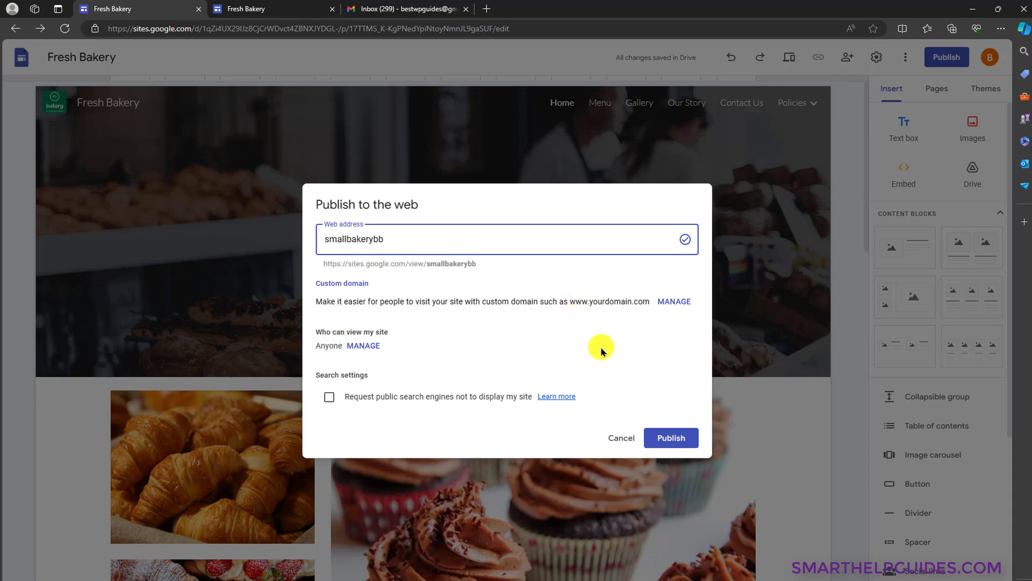
left_click(669, 442)
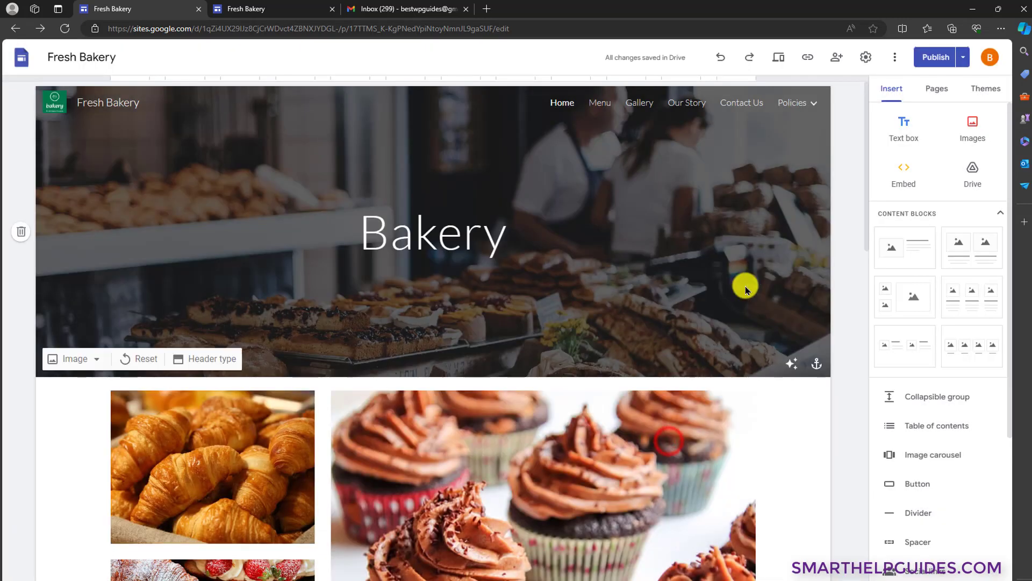
left_click(963, 59)
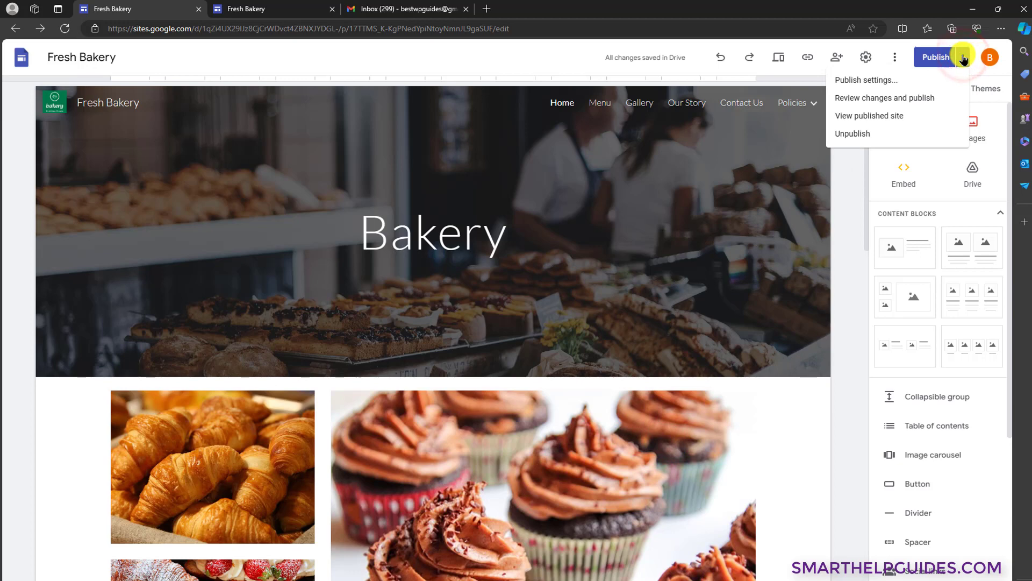
left_click(859, 114)
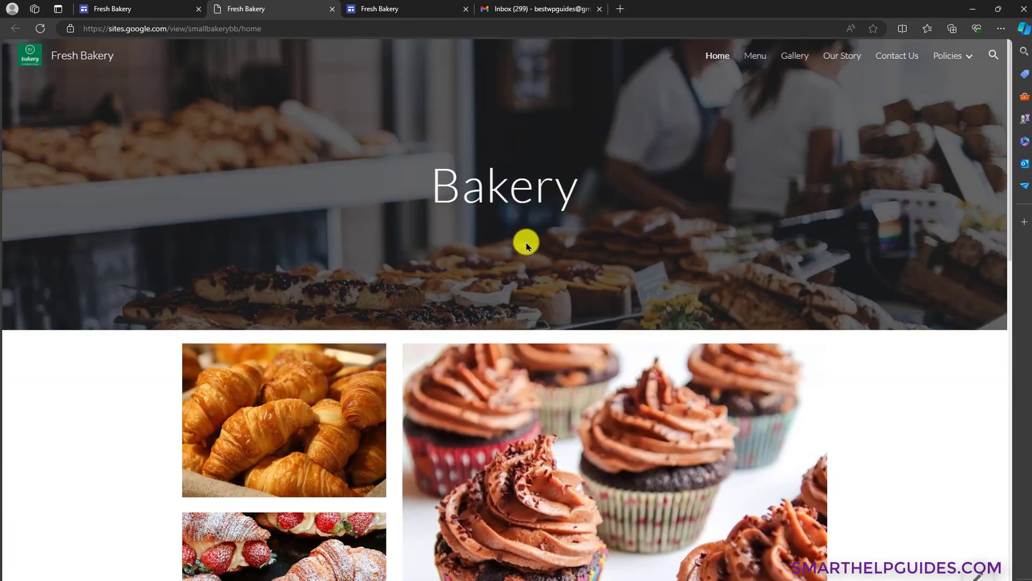
- Scroll the live home page down to the Visit us map and back up to the Bakery banner
scroll(525, 240, "down", 8)
scroll(525, 245, "down", 7)
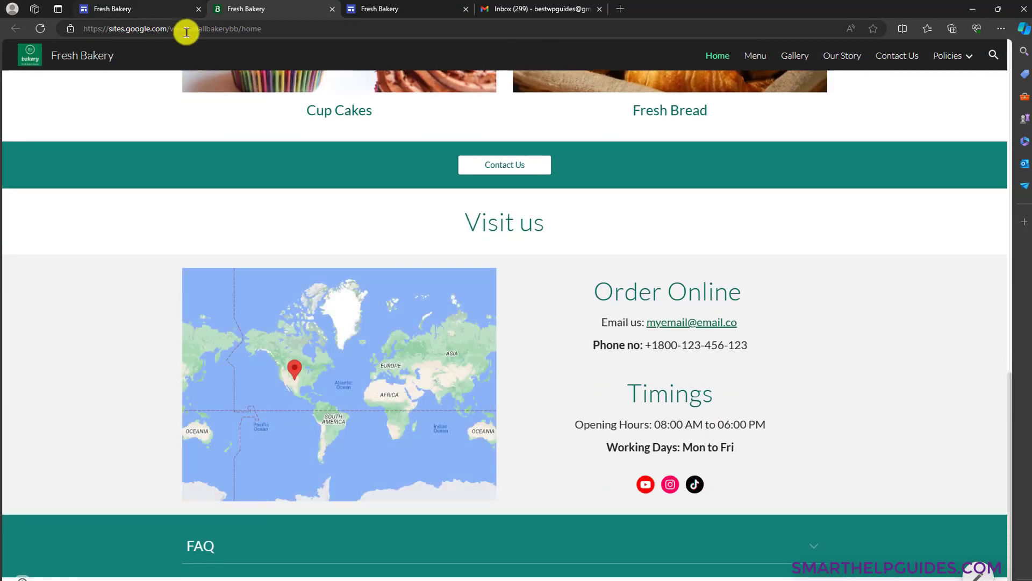
scroll(228, 74, "up", 8)
scroll(236, 89, "up", 6)
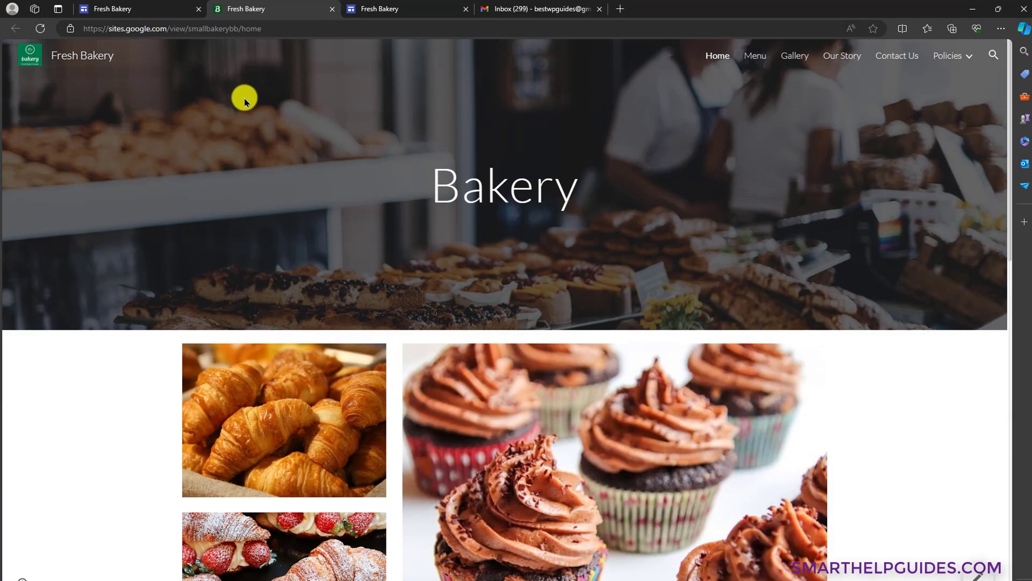
- Select the live site's URL in the address bar, dismiss the suggestions, and recheck the page
left_click(232, 31)
key("Escape")
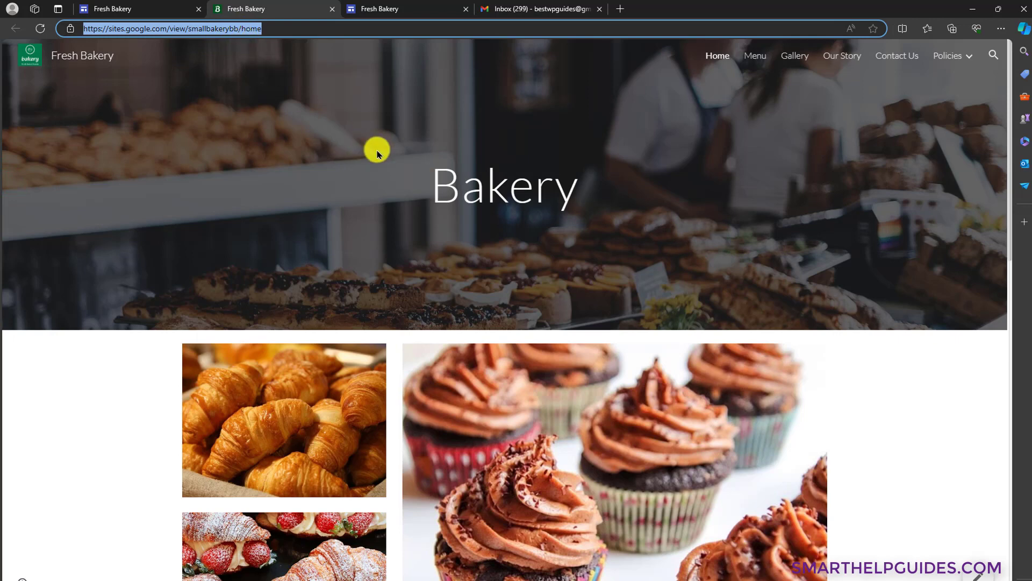
scroll(104, 166, "down", 15)
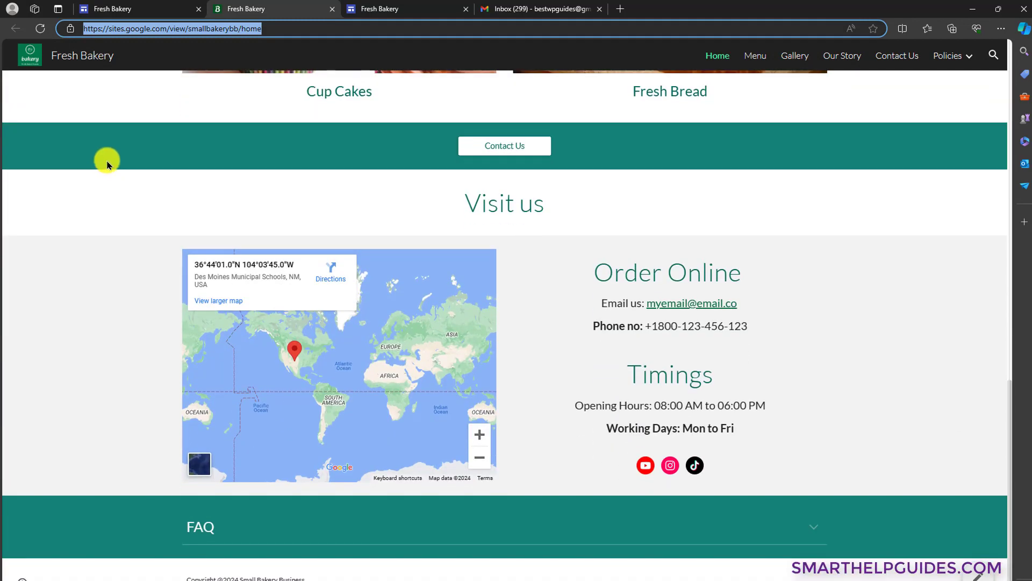
scroll(106, 166, "up", 15)
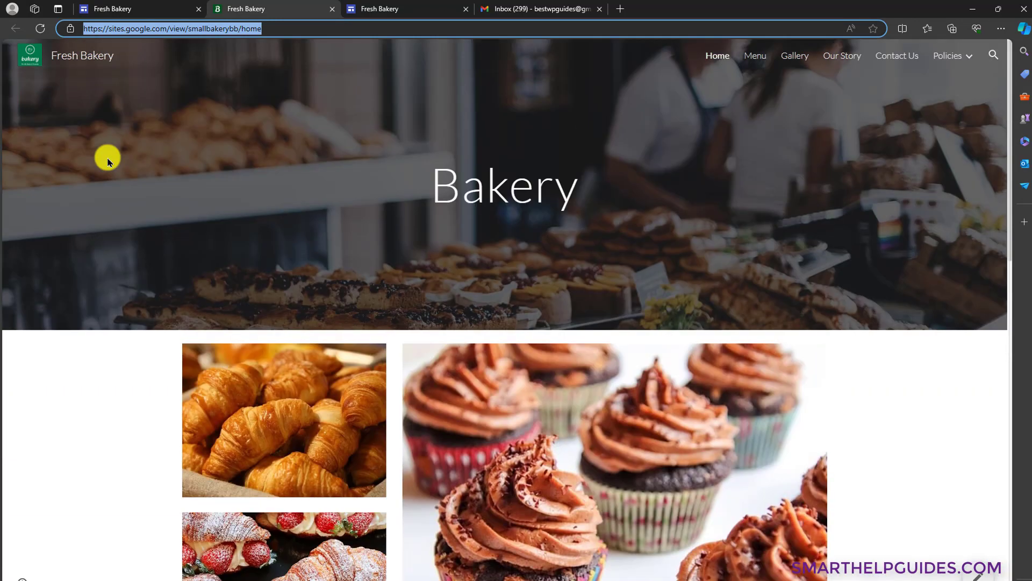